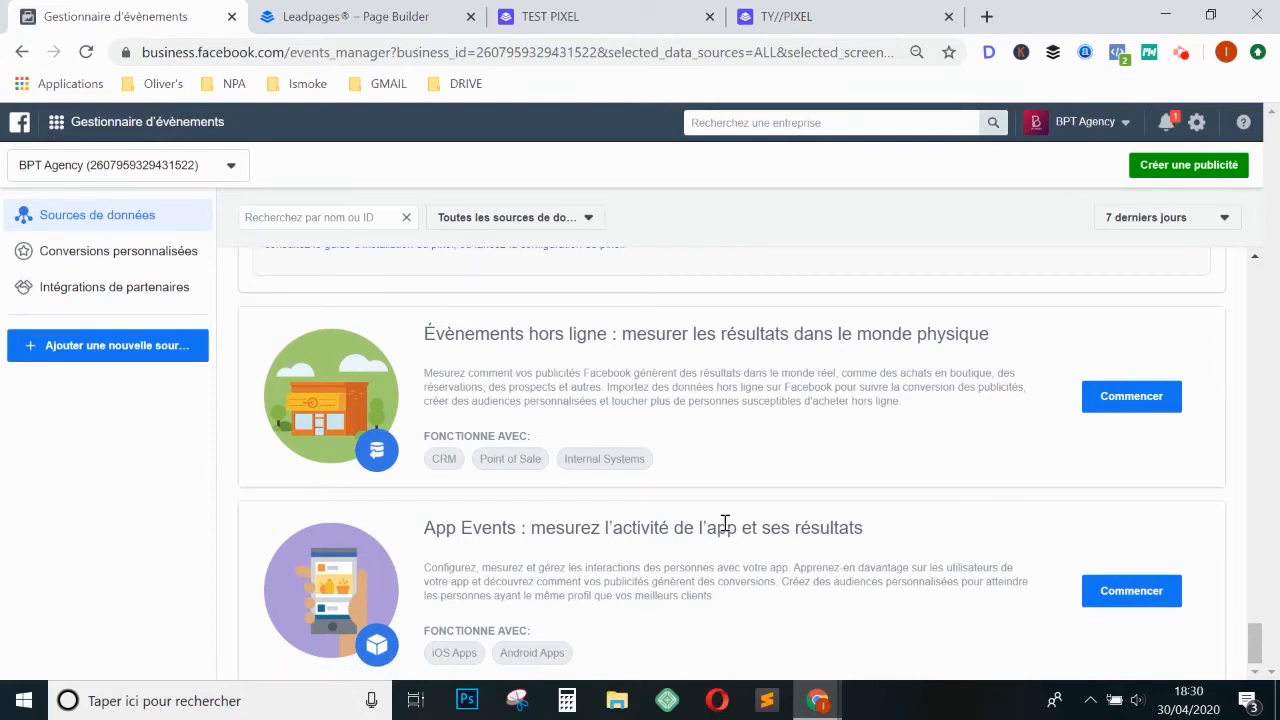
{"action": "left_click", "coordinate": [57, 136]}
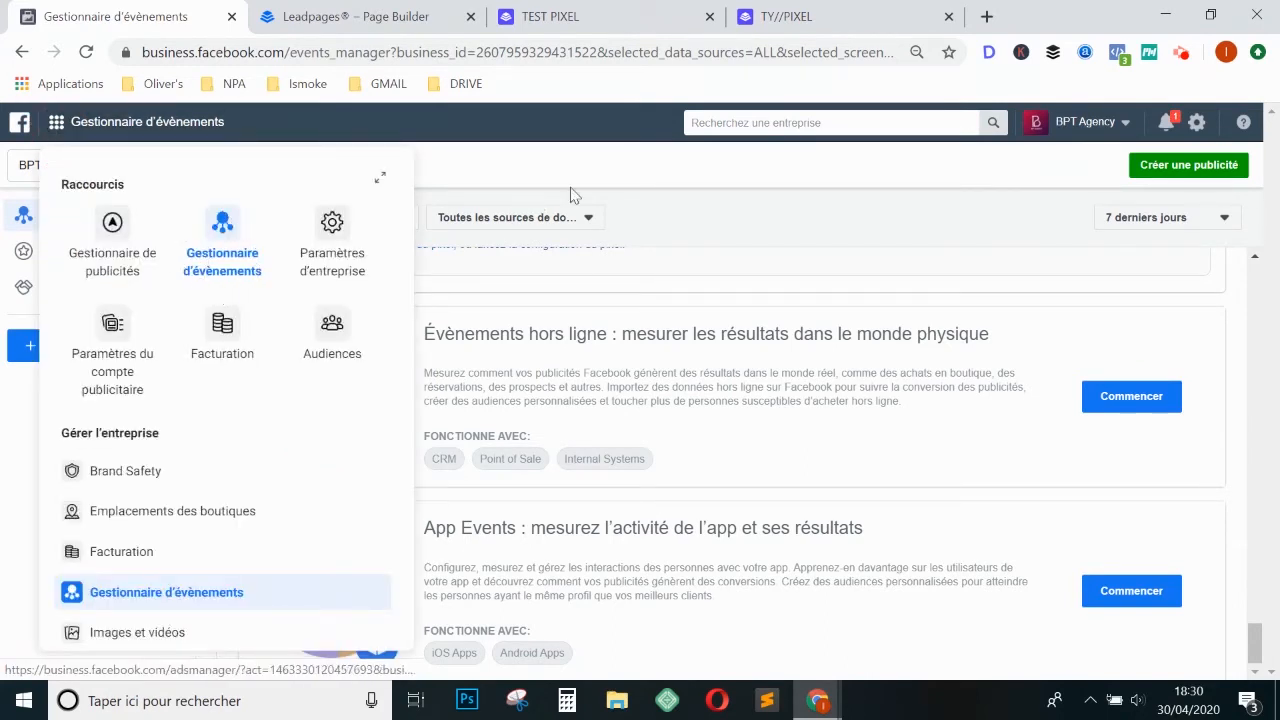
{"action": "left_click", "coordinate": [593, 175]}
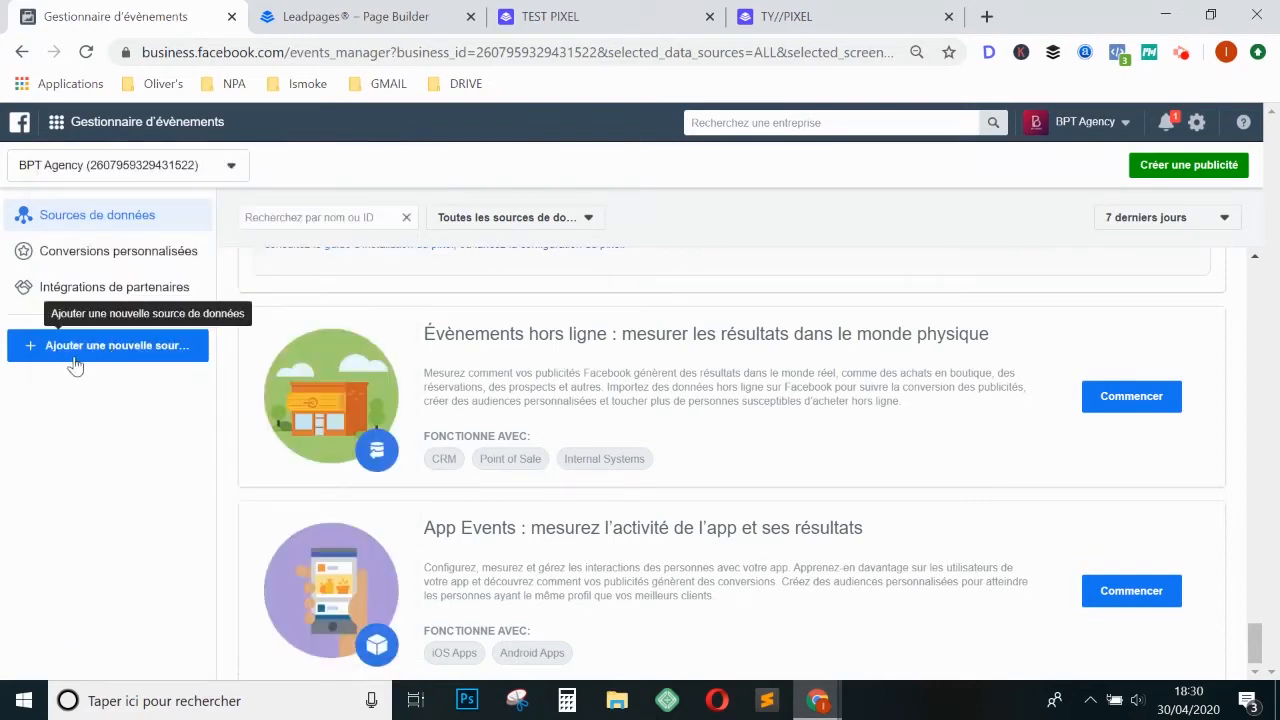
Create a new Facebook pixel data source named "pixel test", leaving the optional website URL empty.
{"action": "left_click", "coordinate": [74, 356]}
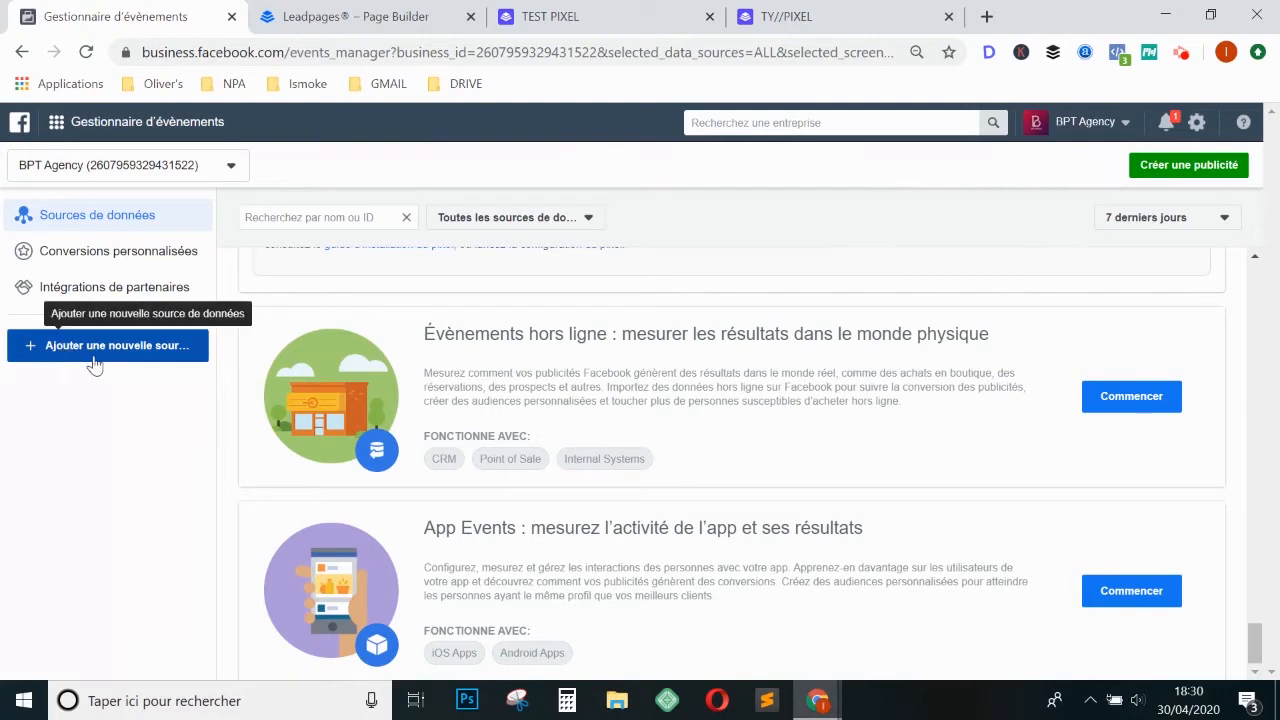
{"action": "left_click", "coordinate": [84, 352]}
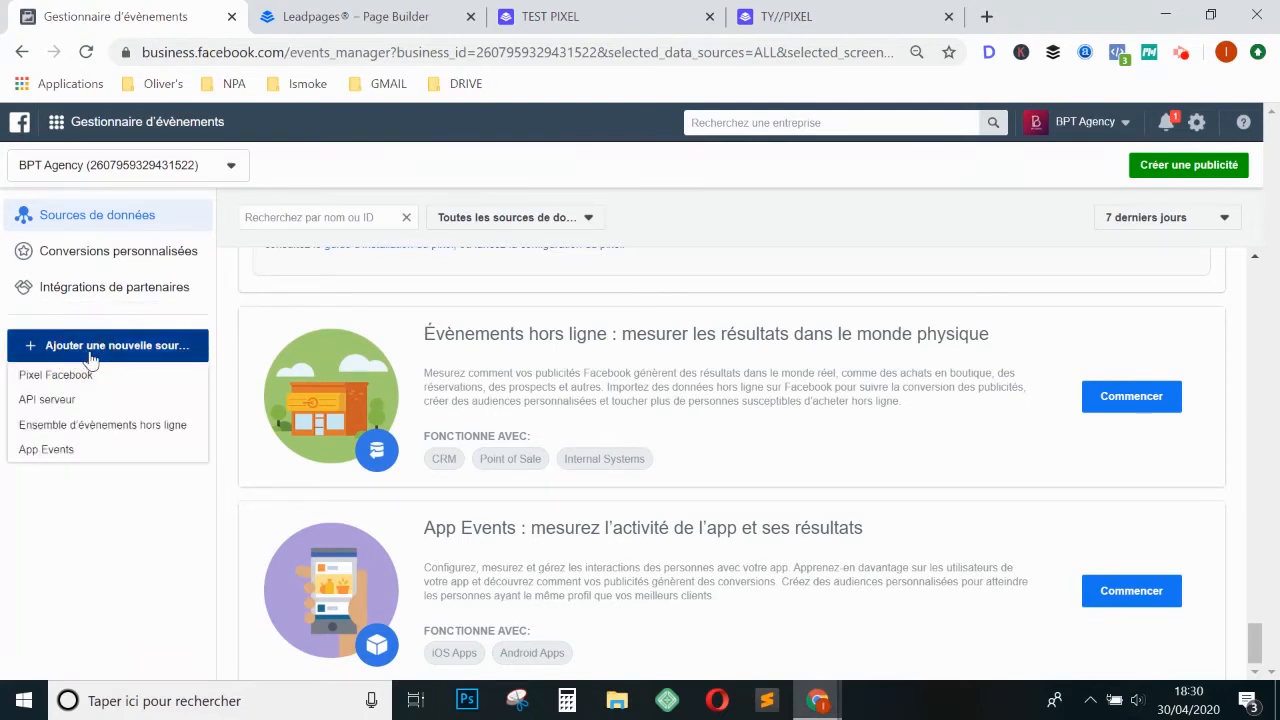
{"action": "left_click", "coordinate": [90, 384]}
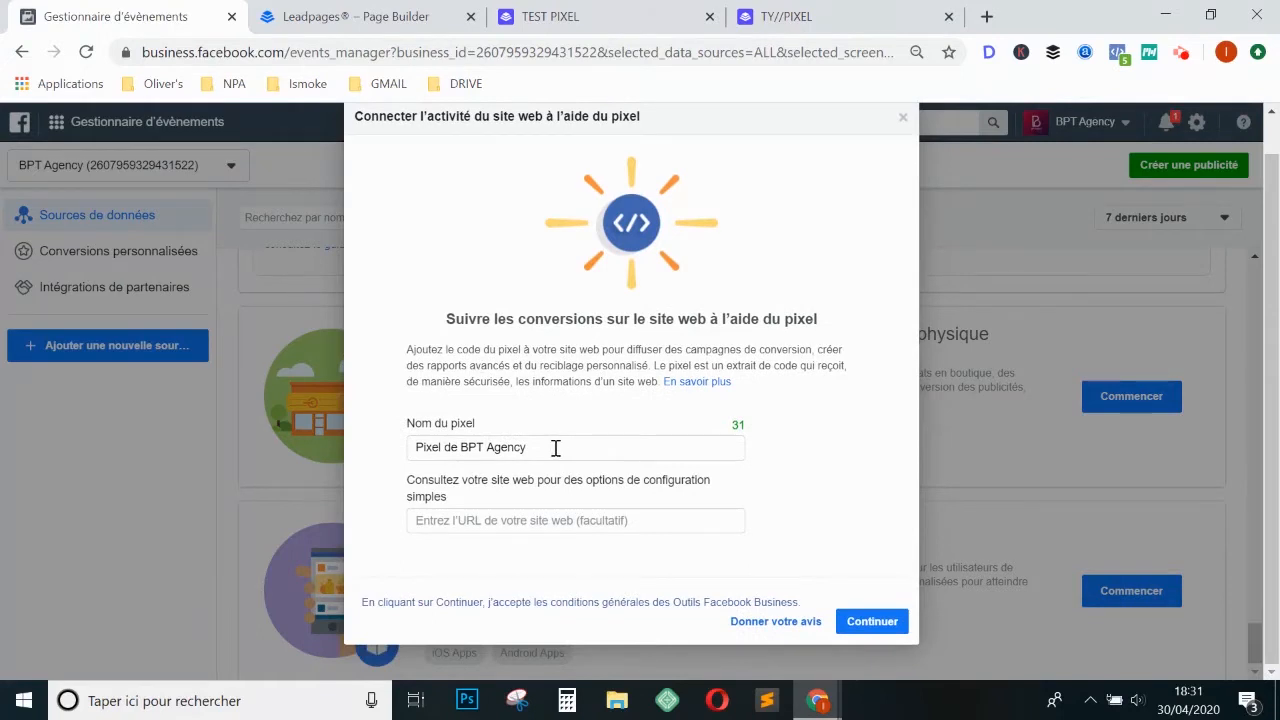
{"action": "left_click_drag", "start_coordinate": [556, 448], "coordinate": [412, 450]}
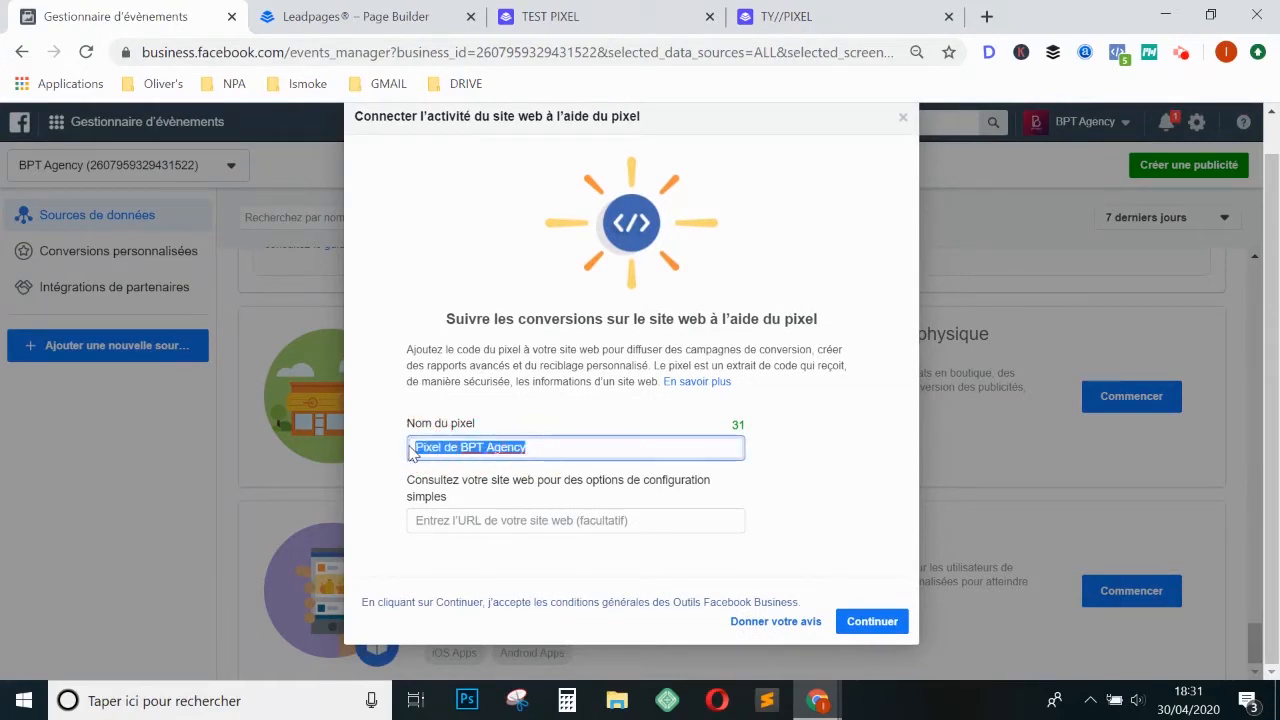
{"action": "key", "text": "BackSpace"}
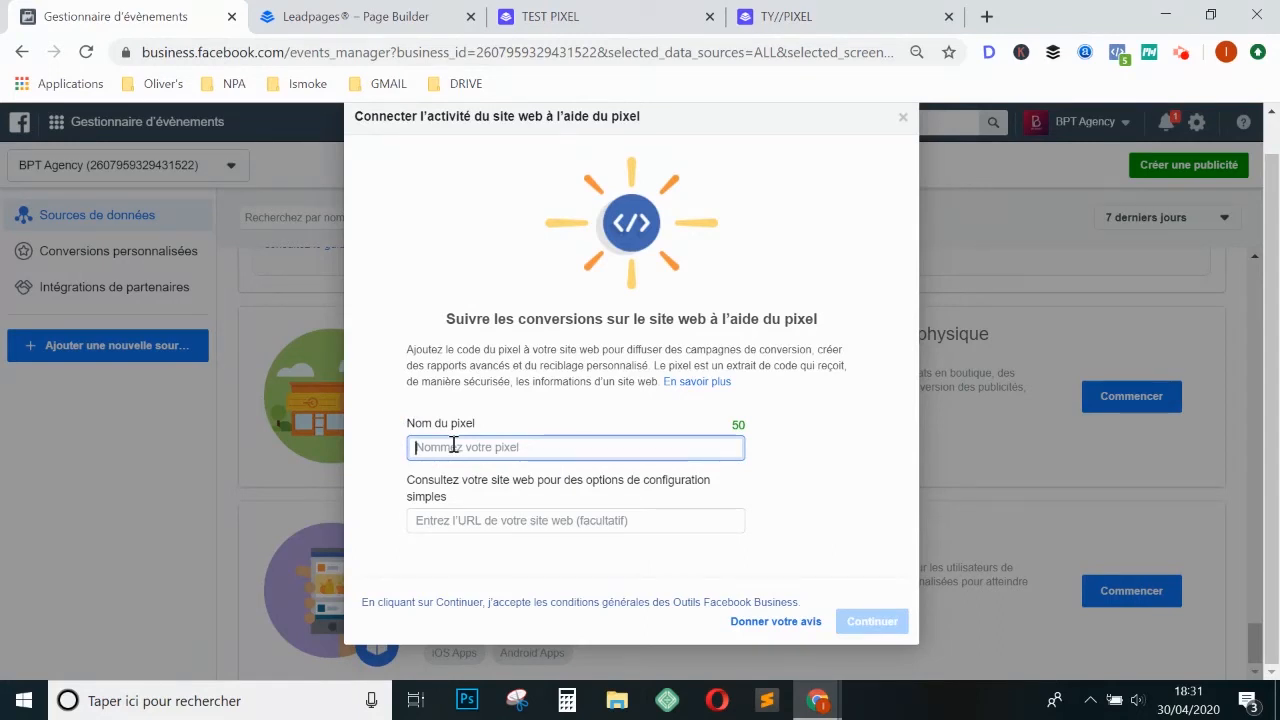
{"action": "type", "text": "pixel test"}
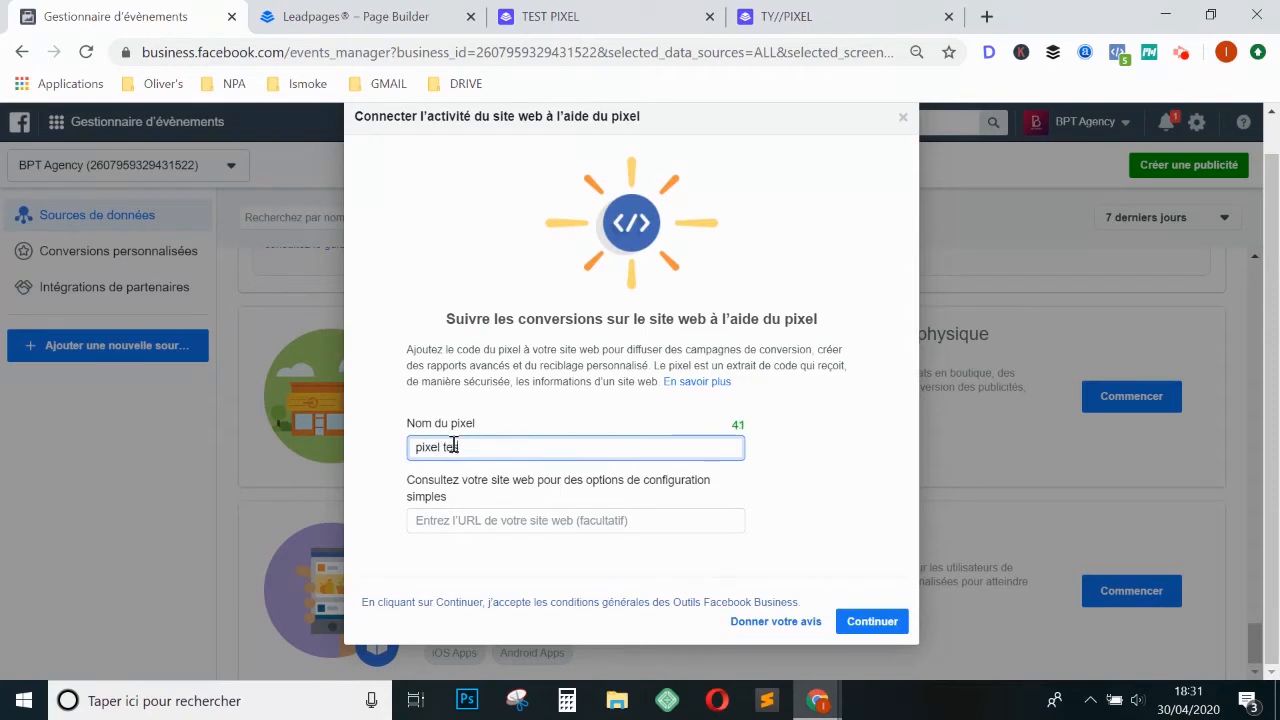
{"action": "left_click", "coordinate": [487, 520]}
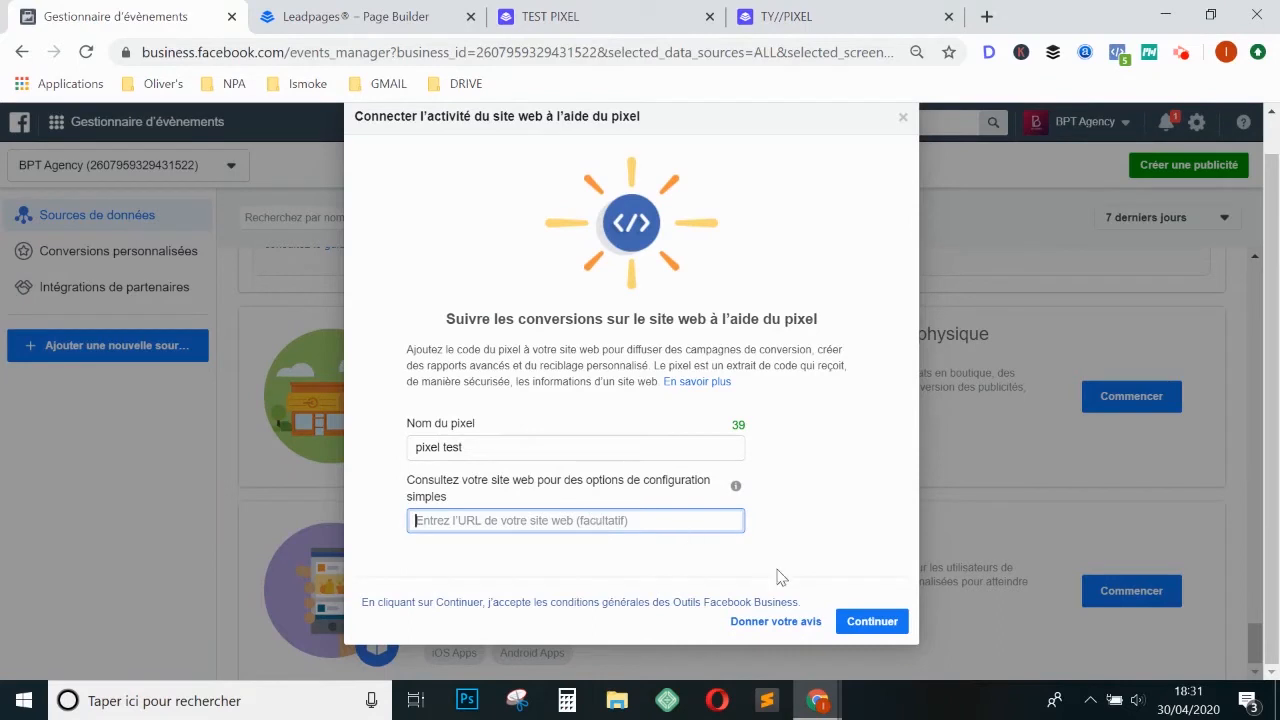
{"action": "left_click", "coordinate": [872, 622]}
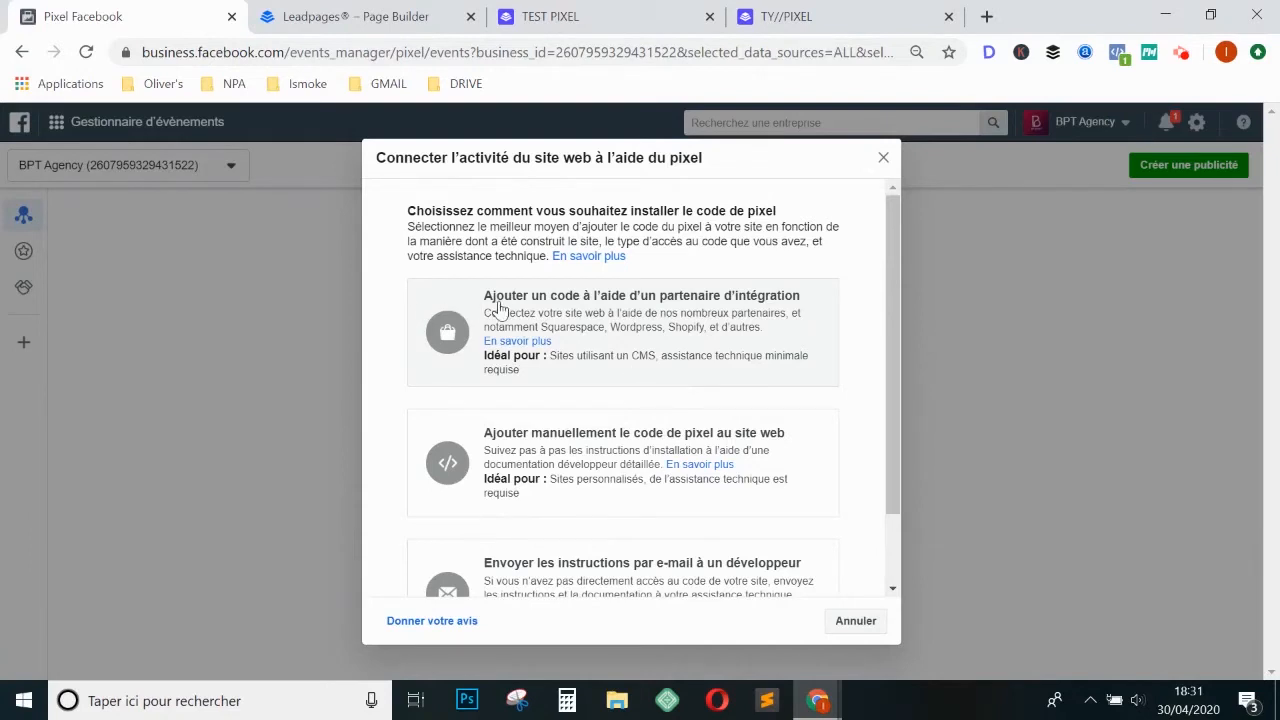
Review the pixel installation methods and choose to add the code through a partner integration.
{"action": "scroll", "coordinate": [698, 458], "scroll_direction": "down", "scroll_amount": 2}
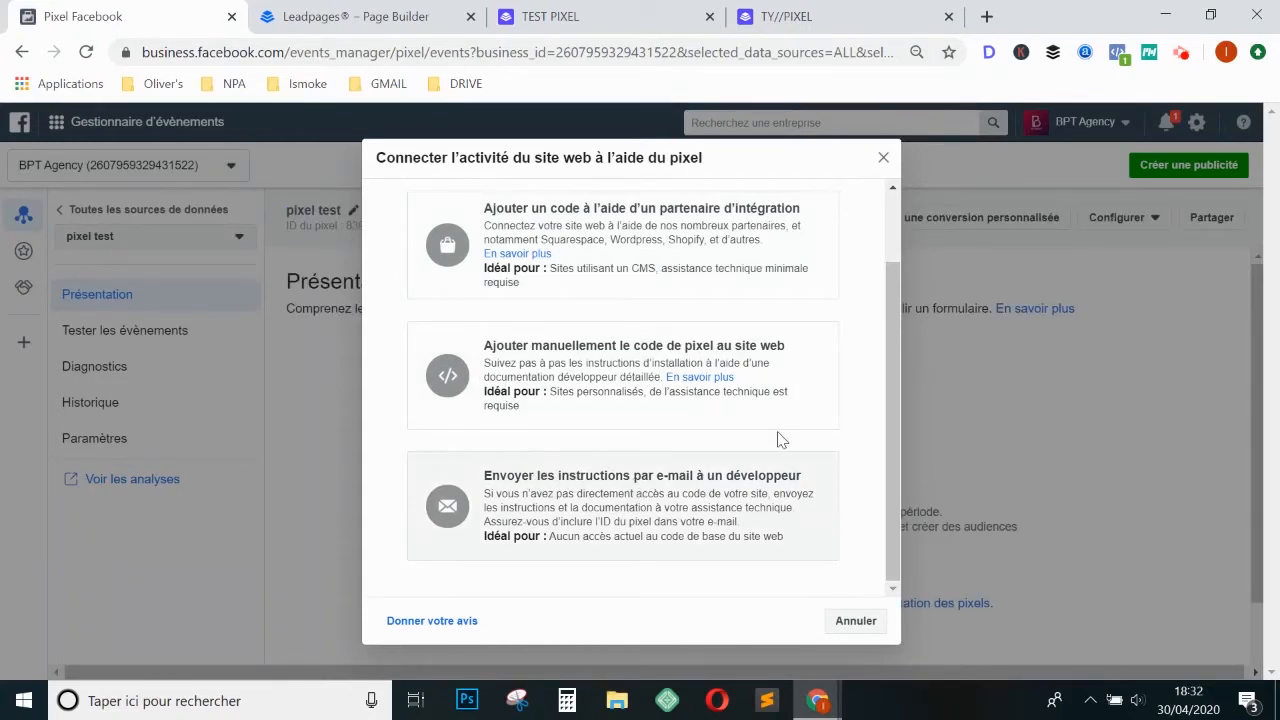
{"action": "scroll", "coordinate": [800, 420], "scroll_direction": "up", "scroll_amount": 2}
{"action": "scroll", "coordinate": [801, 418], "scroll_direction": "up", "scroll_amount": 1}
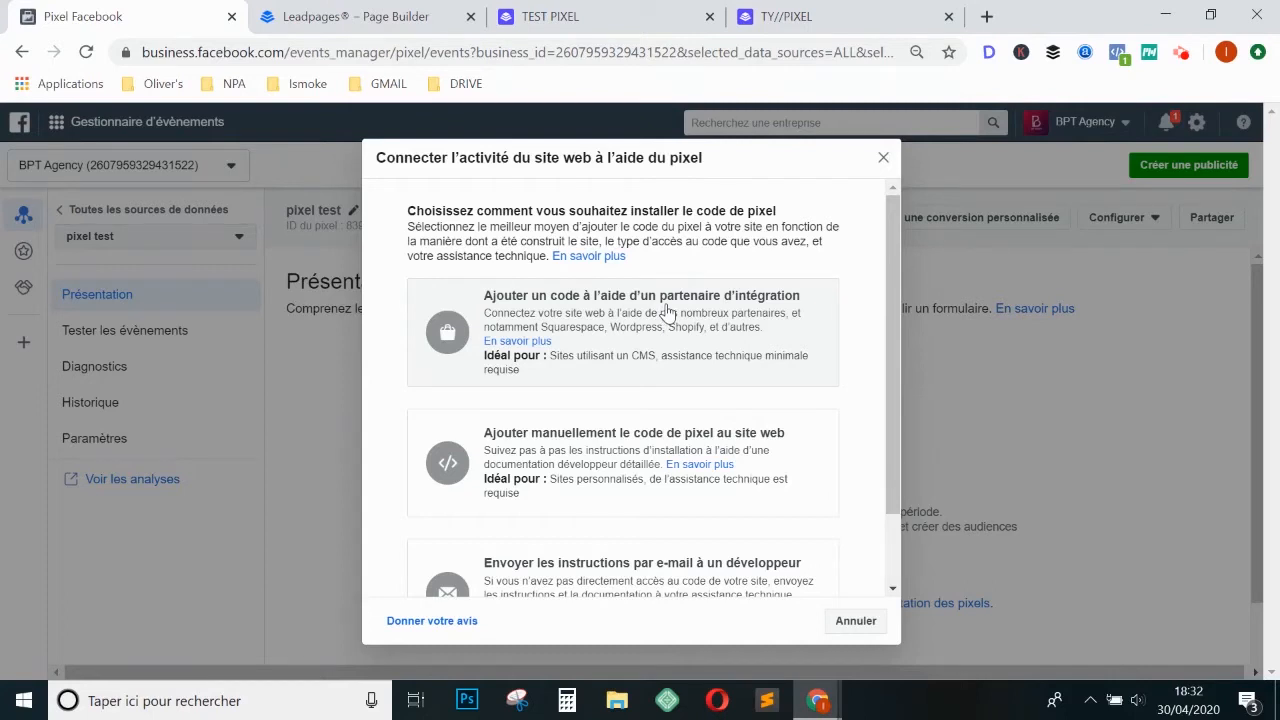
{"action": "left_click", "coordinate": [668, 313]}
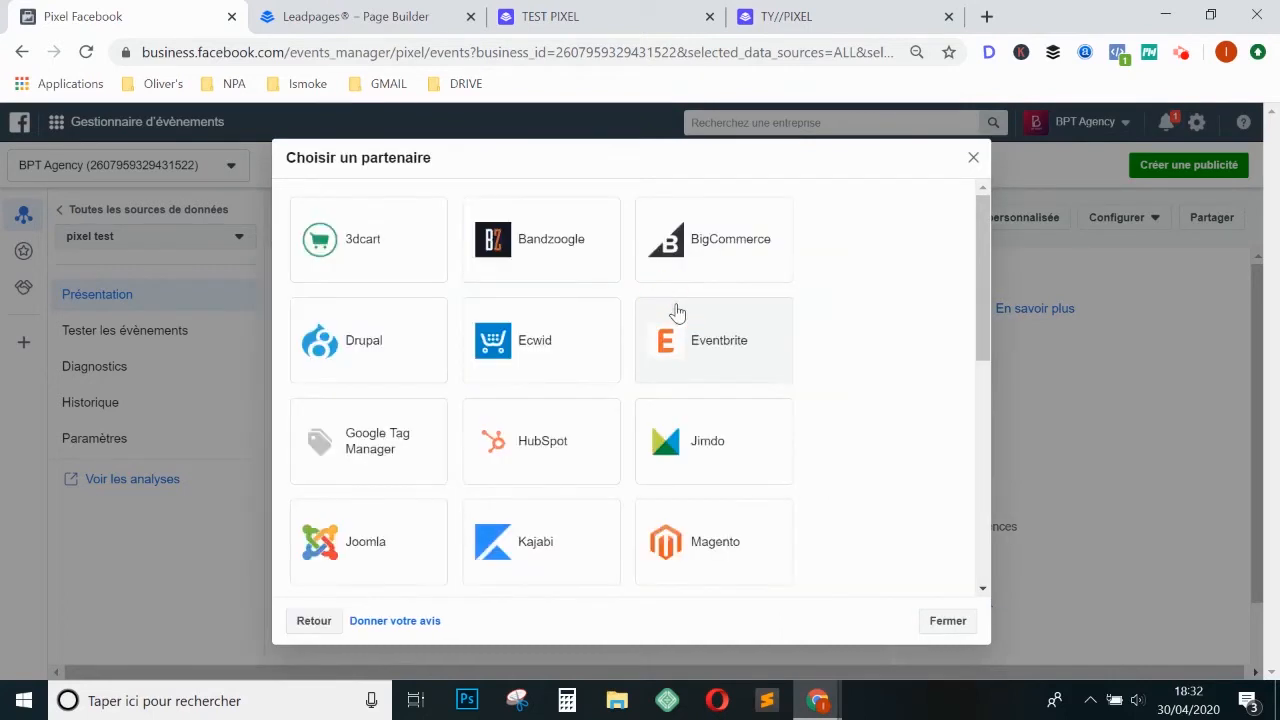
Look through the full list of integration partners to see which website platforms are supported.
{"action": "scroll", "coordinate": [900, 330], "scroll_direction": "down", "scroll_amount": 1}
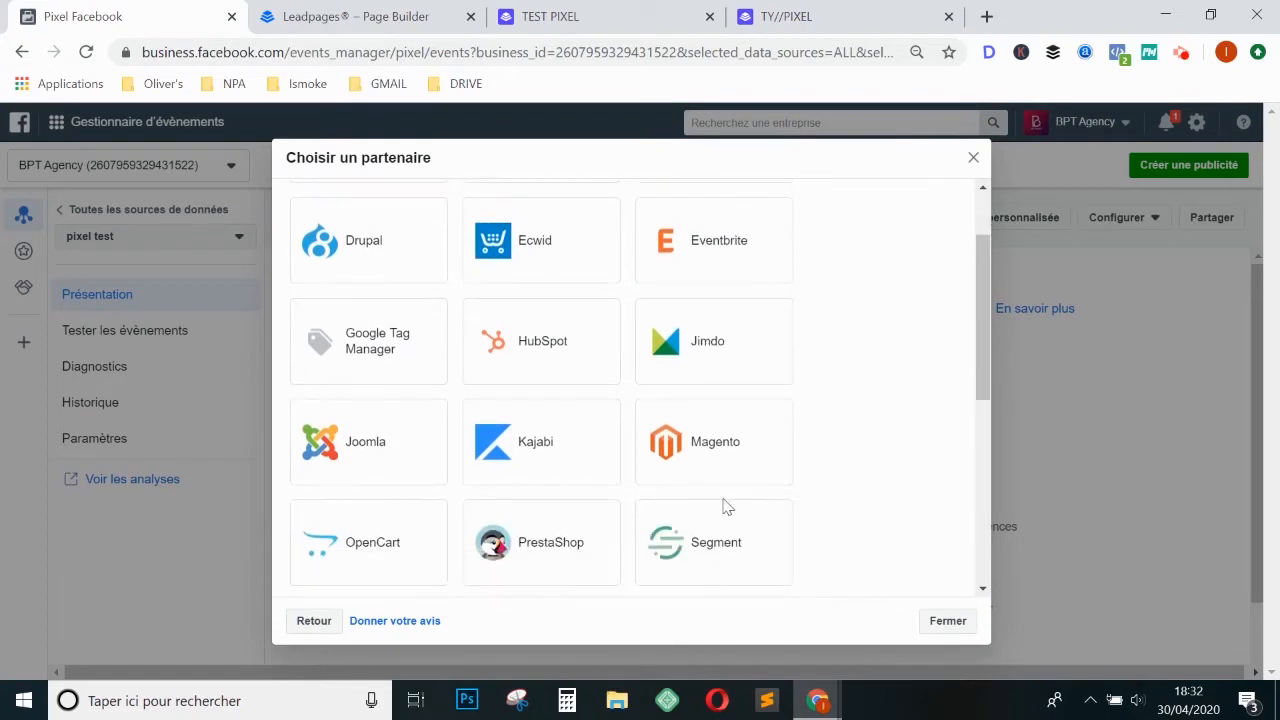
{"action": "scroll", "coordinate": [357, 271], "scroll_direction": "up", "scroll_amount": 1}
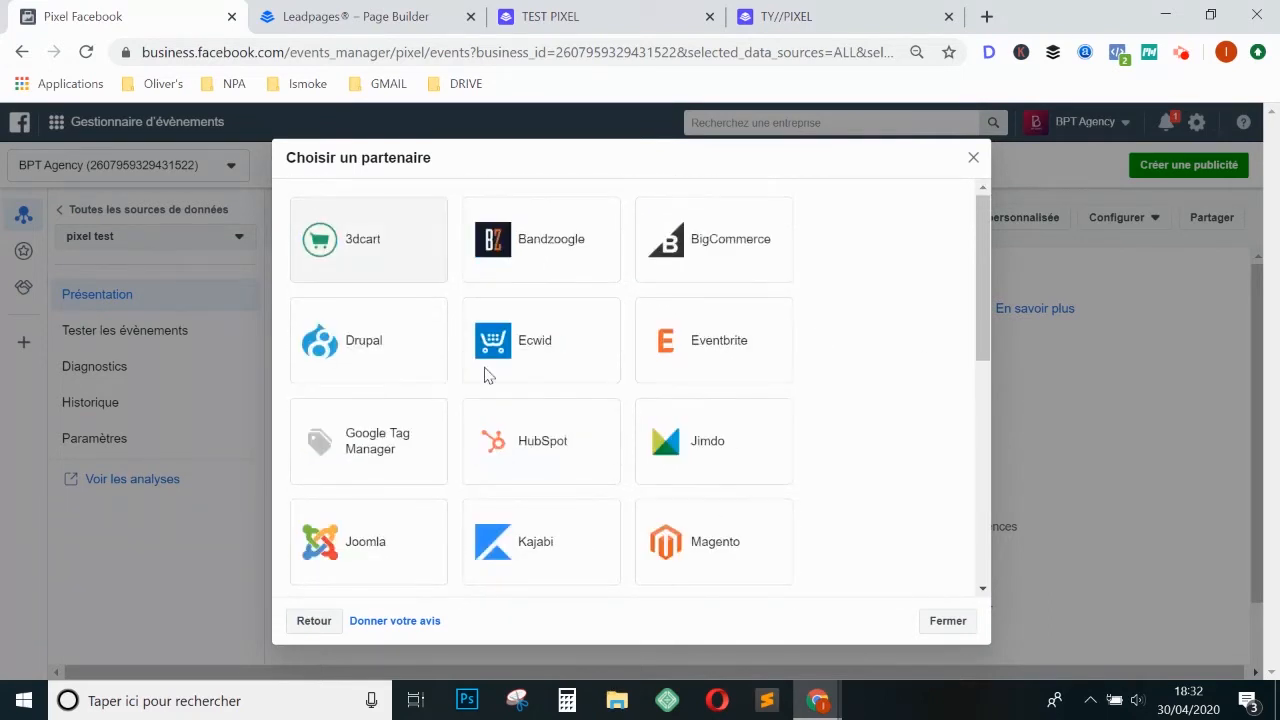
{"action": "scroll", "coordinate": [560, 410], "scroll_direction": "down", "scroll_amount": 1}
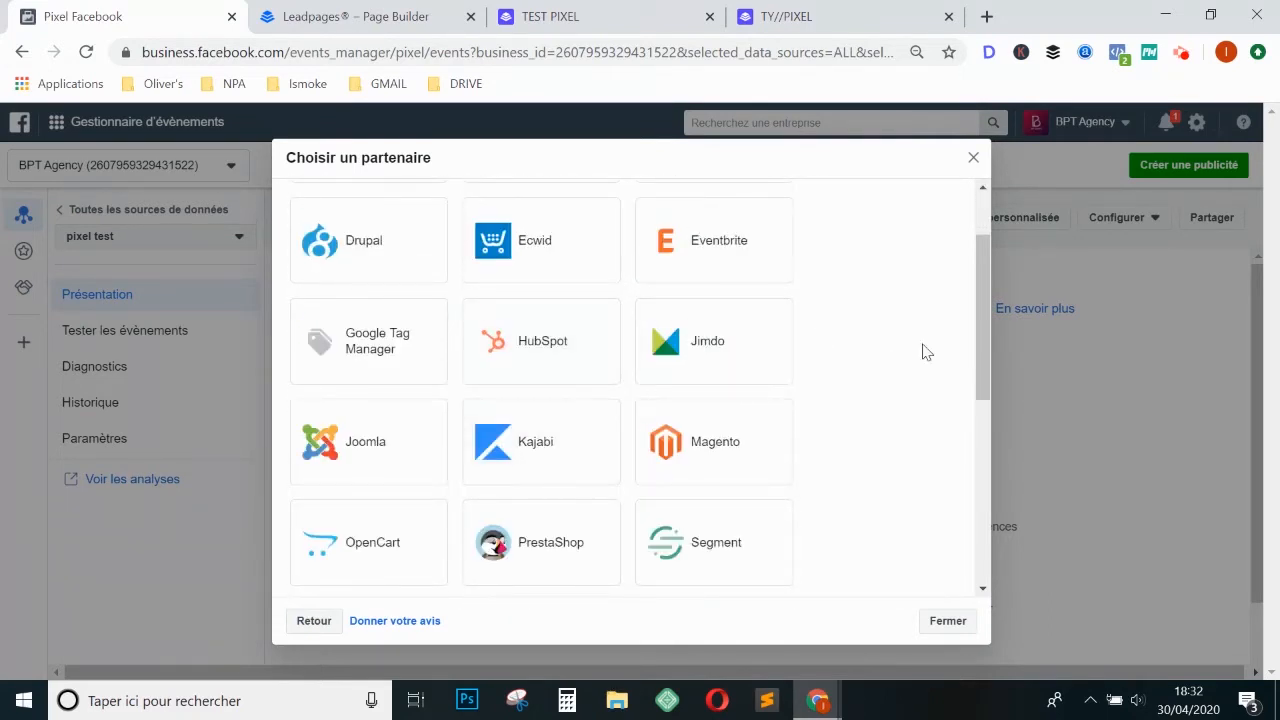
{"action": "scroll", "coordinate": [920, 349], "scroll_direction": "down", "scroll_amount": 1}
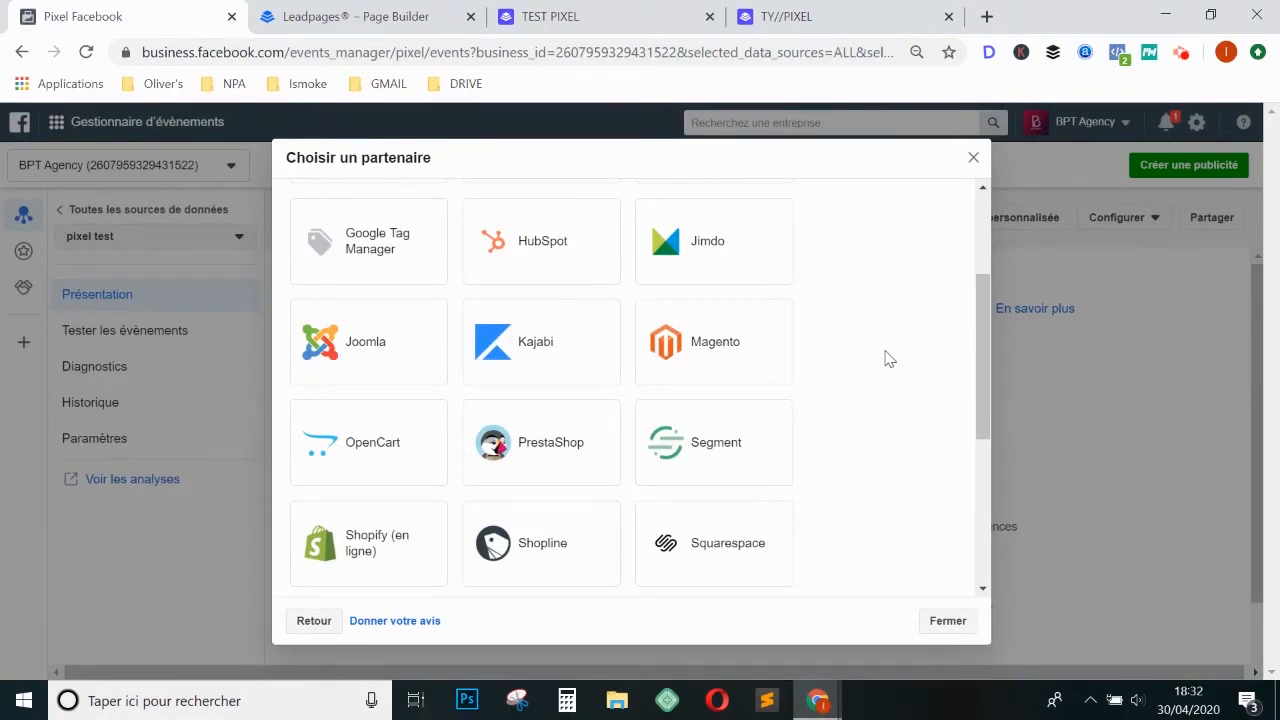
{"action": "scroll", "coordinate": [883, 352], "scroll_direction": "down", "scroll_amount": 1}
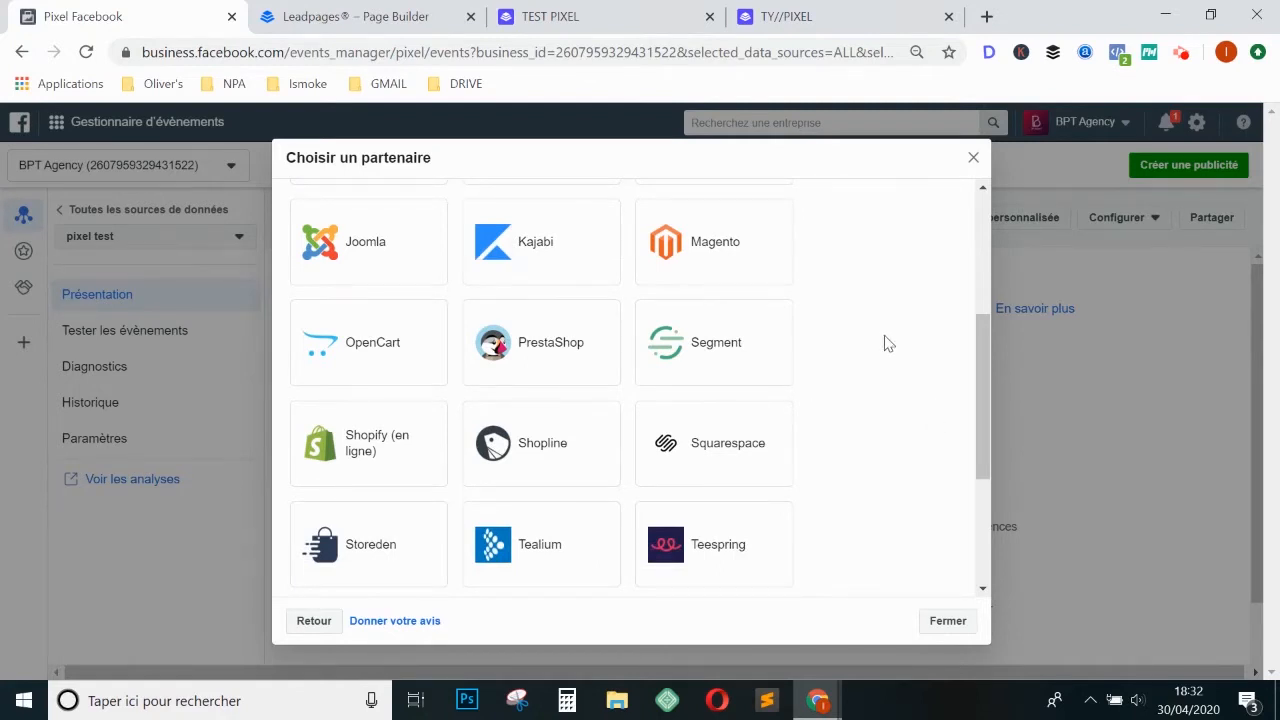
{"action": "left_click_drag", "start_coordinate": [980, 388], "coordinate": [979, 393]}
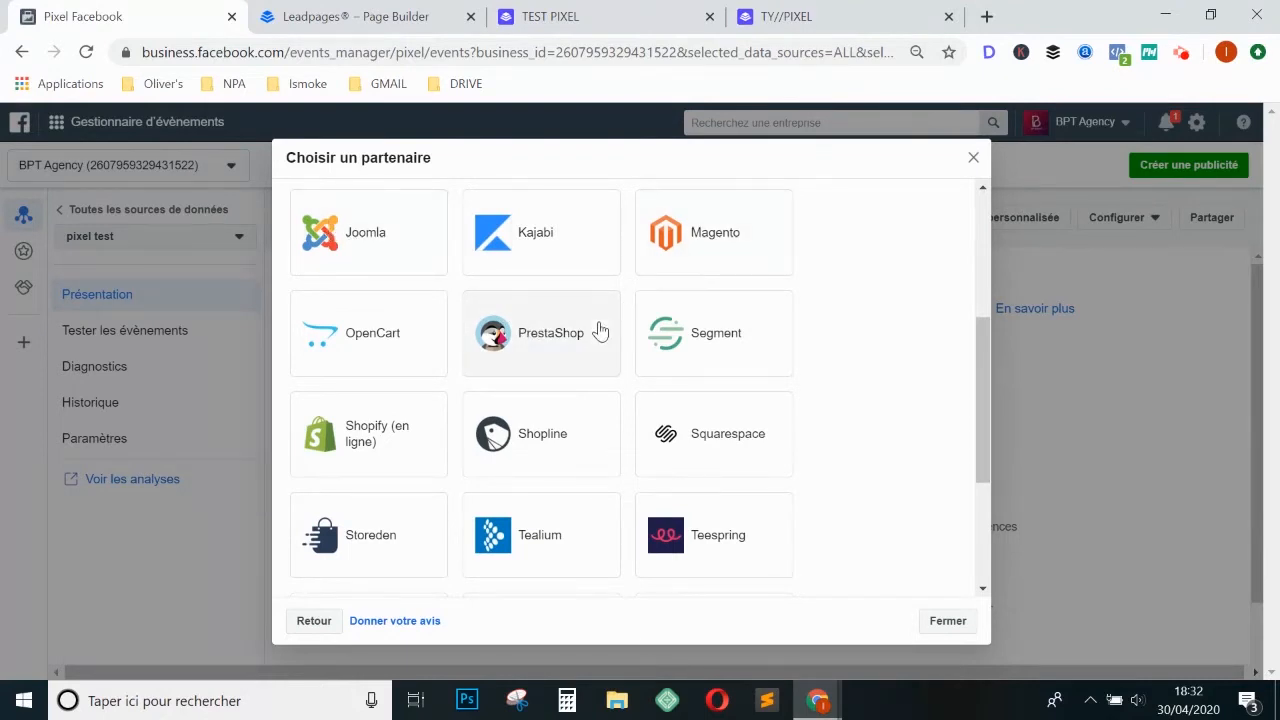
{"action": "scroll", "coordinate": [610, 332], "scroll_direction": "down", "scroll_amount": 1}
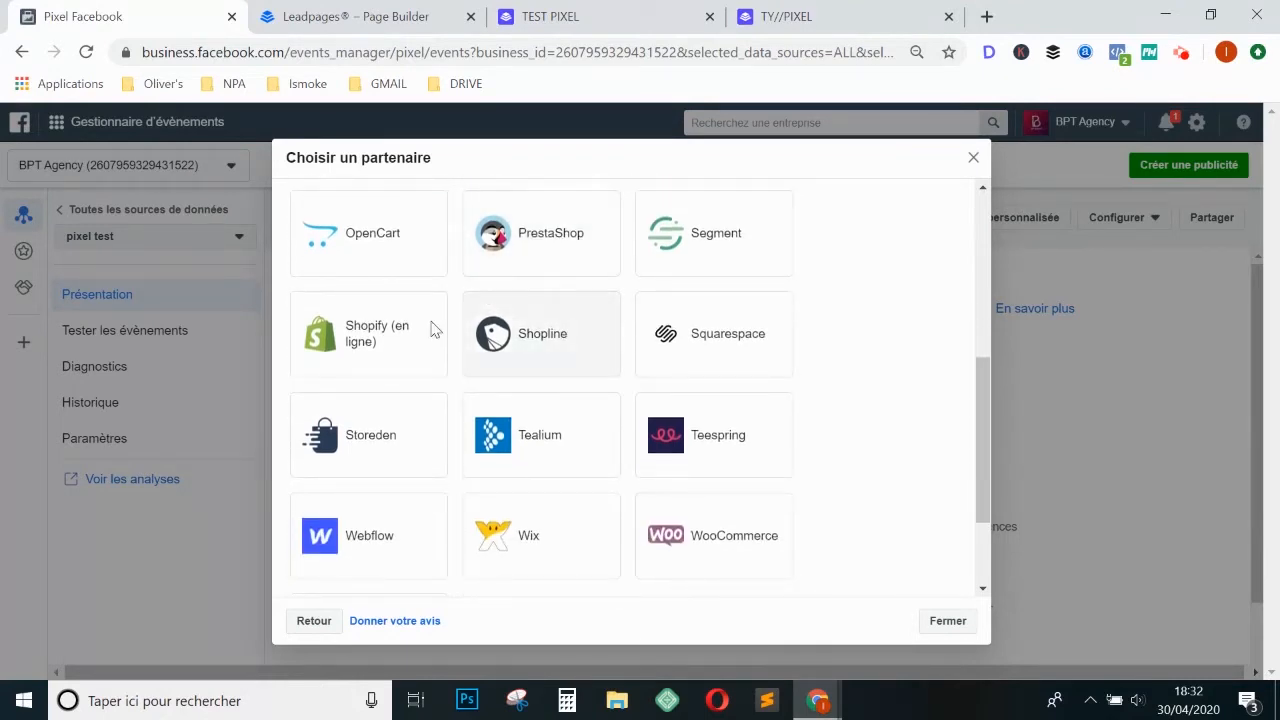
{"action": "scroll", "coordinate": [398, 347], "scroll_direction": "down", "scroll_amount": 1}
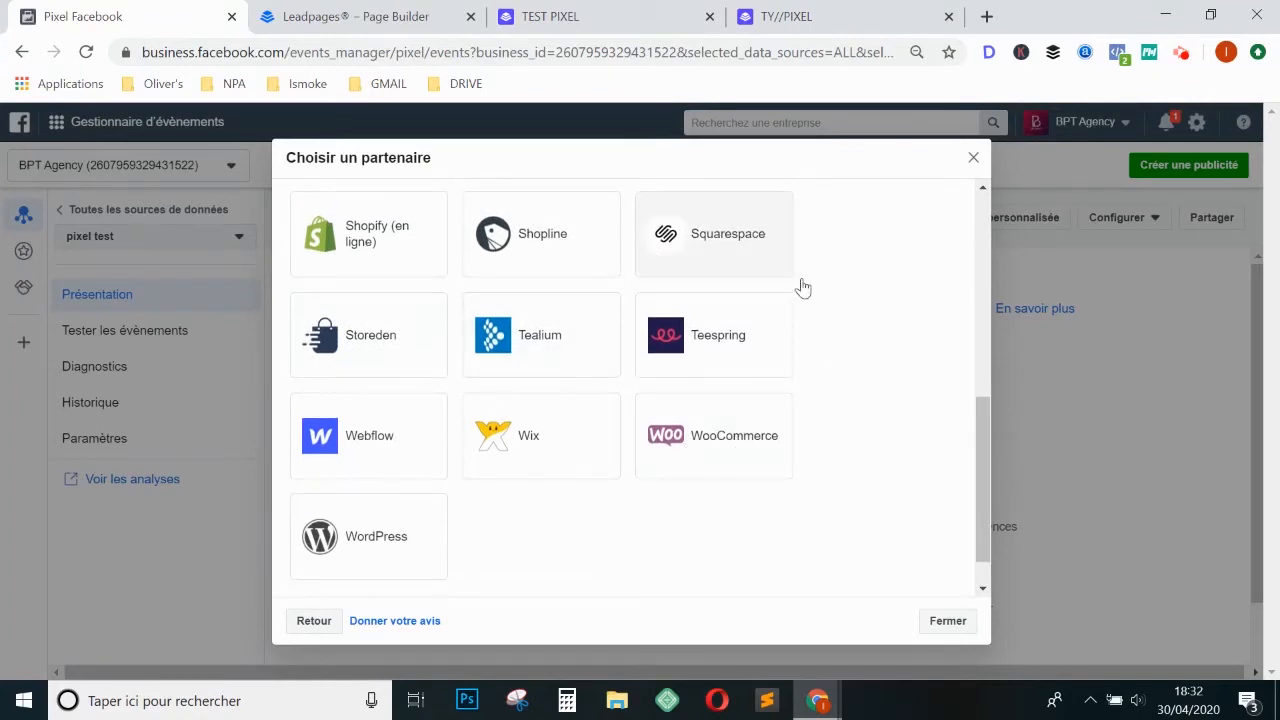
{"action": "scroll", "coordinate": [801, 287], "scroll_direction": "up", "scroll_amount": 1}
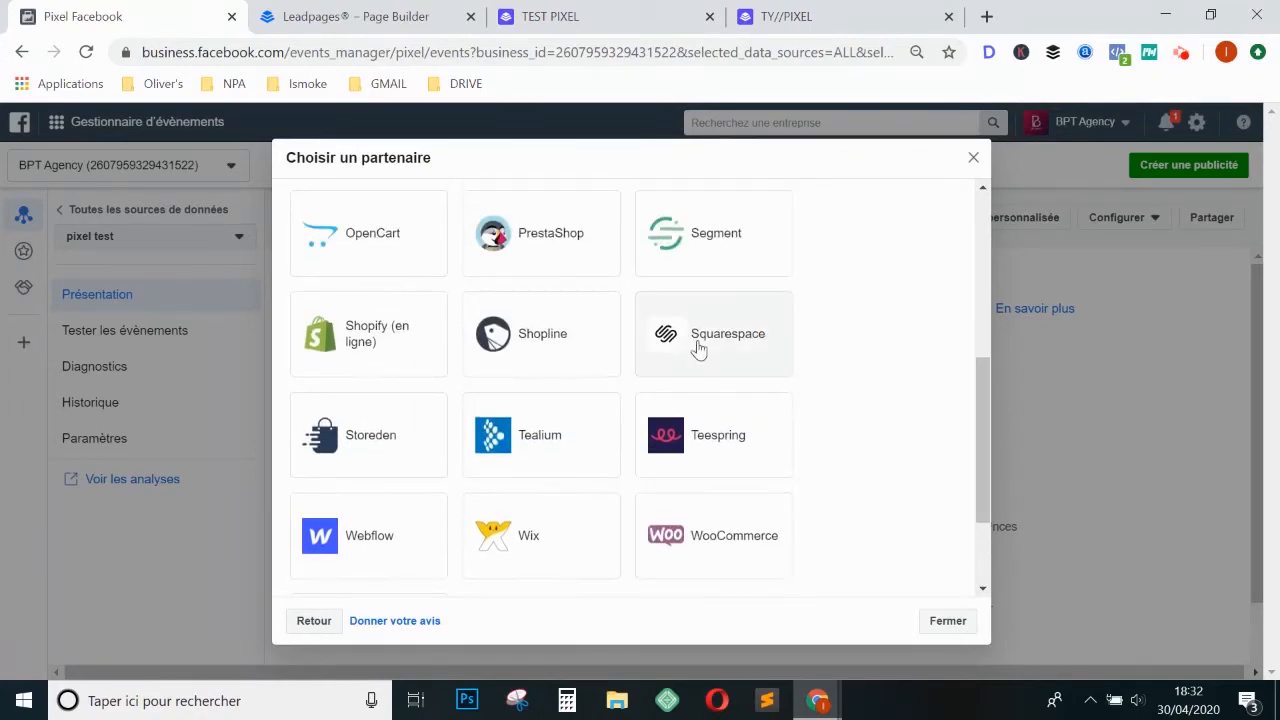
{"action": "scroll", "coordinate": [466, 471], "scroll_direction": "down", "scroll_amount": 1}
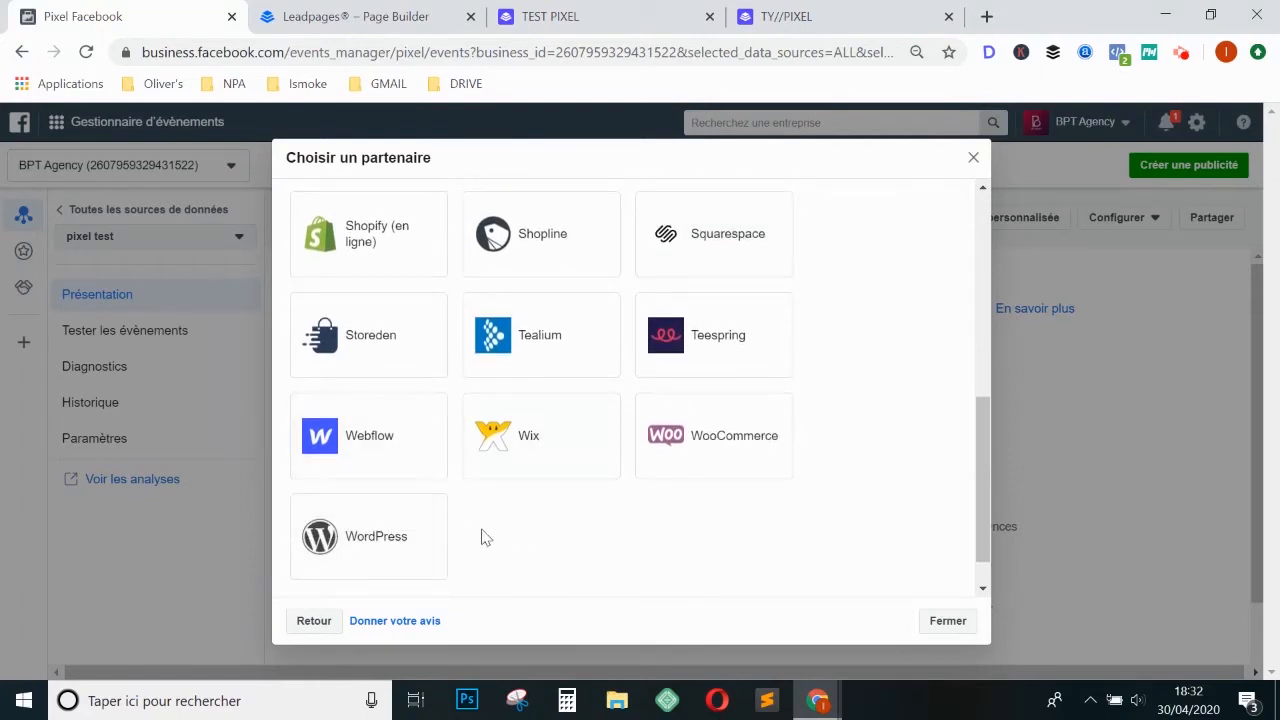
{"action": "scroll", "coordinate": [713, 425], "scroll_direction": "up", "scroll_amount": 2}
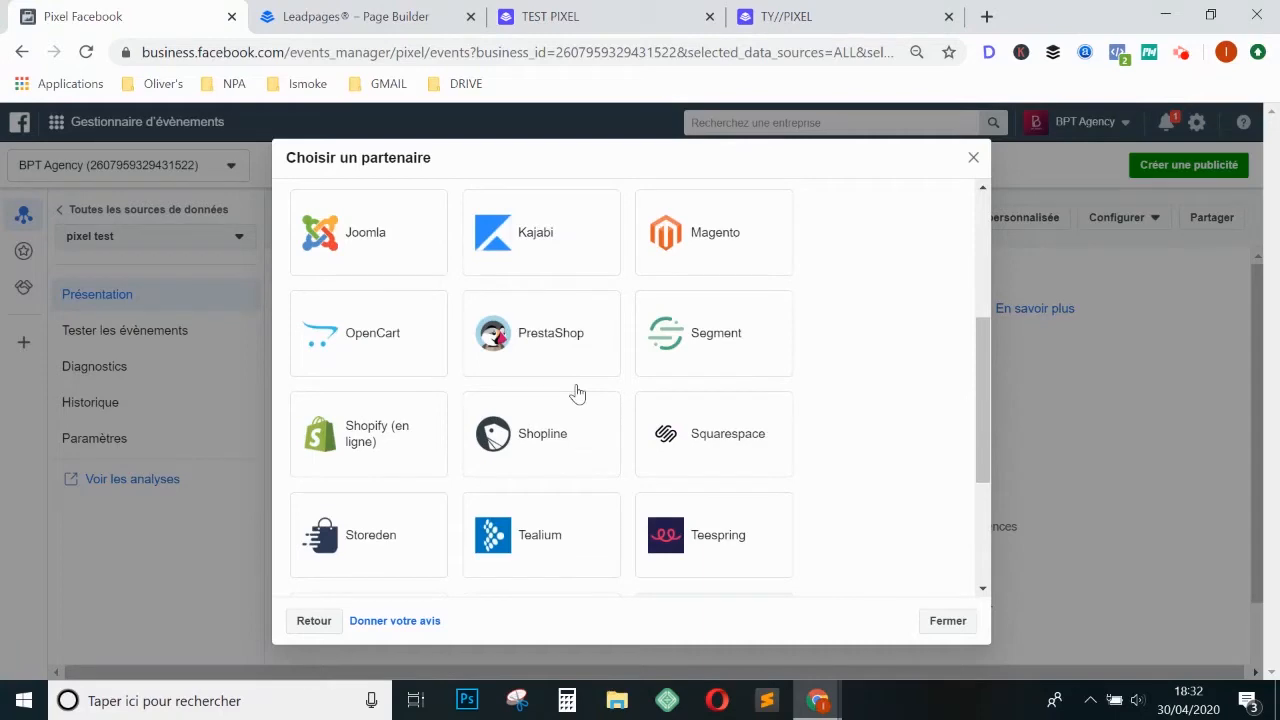
Start the PrestaShop connection with automatic advanced matching left on, and continue past the module installation instructions to the pixel ID stage.
{"action": "left_click", "coordinate": [547, 343]}
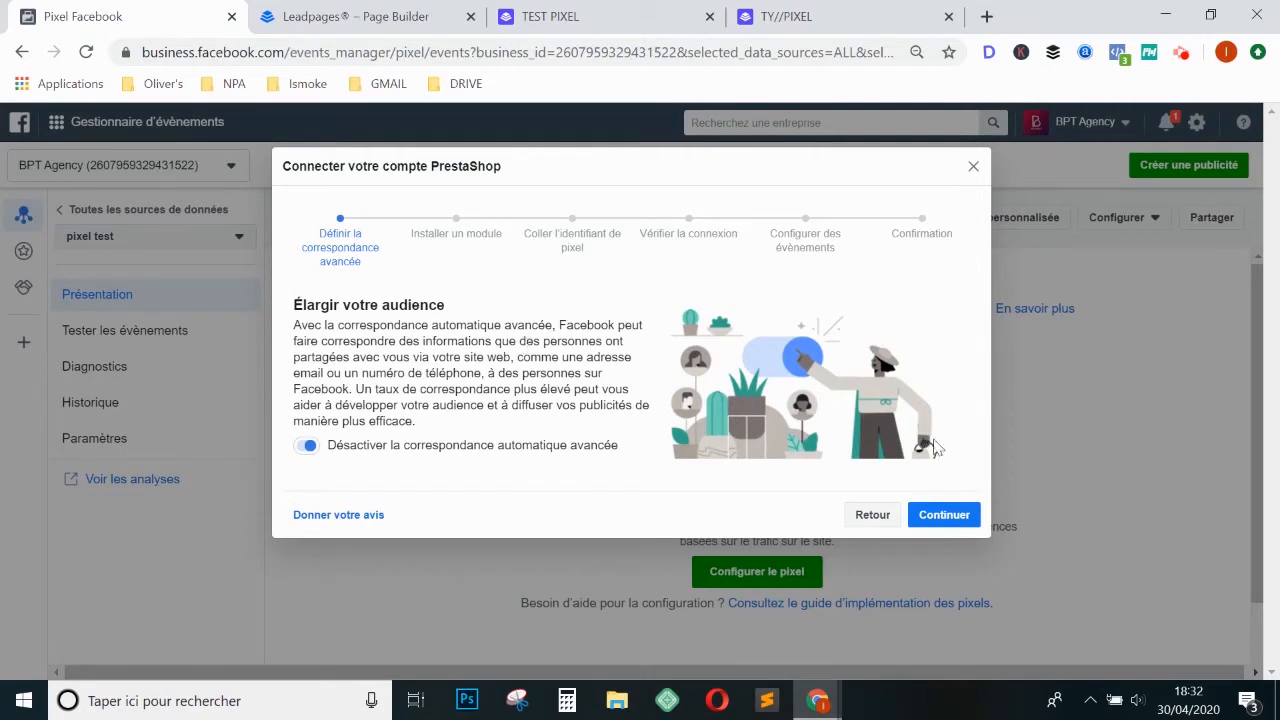
{"action": "left_click", "coordinate": [956, 510]}
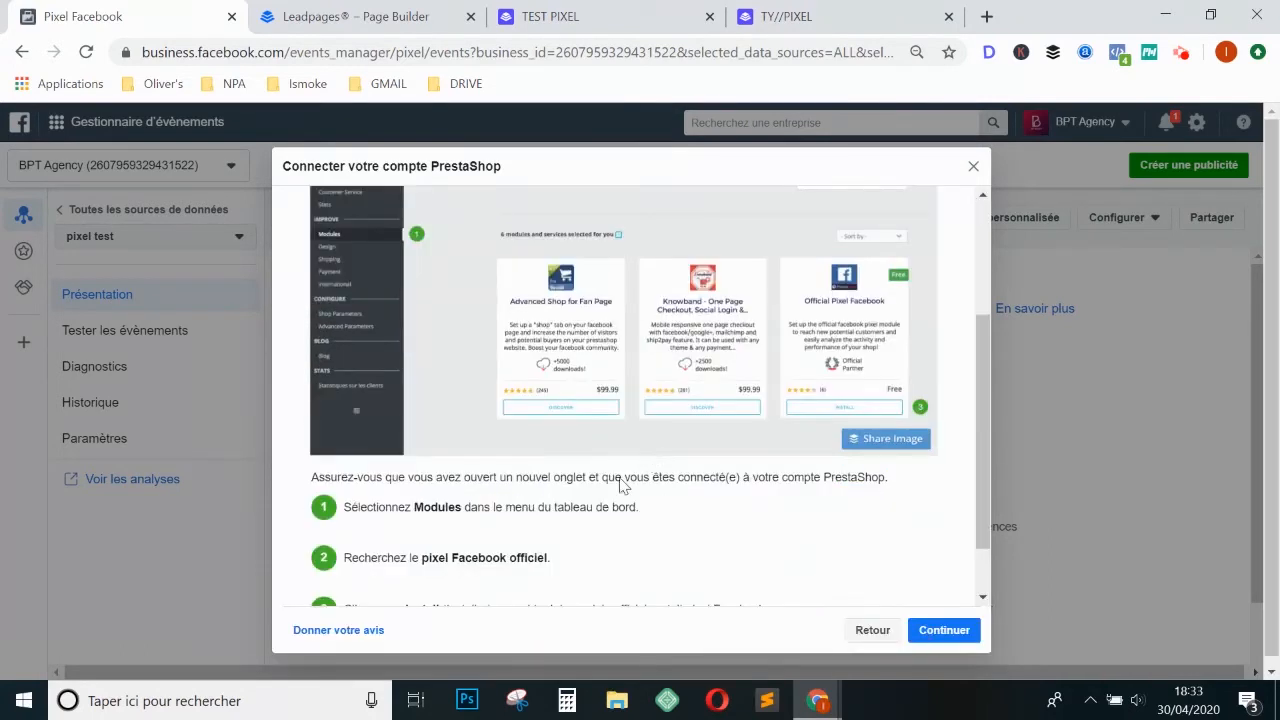
{"action": "left_click", "coordinate": [986, 371]}
{"action": "left_click_drag", "start_coordinate": [989, 402], "coordinate": [988, 415]}
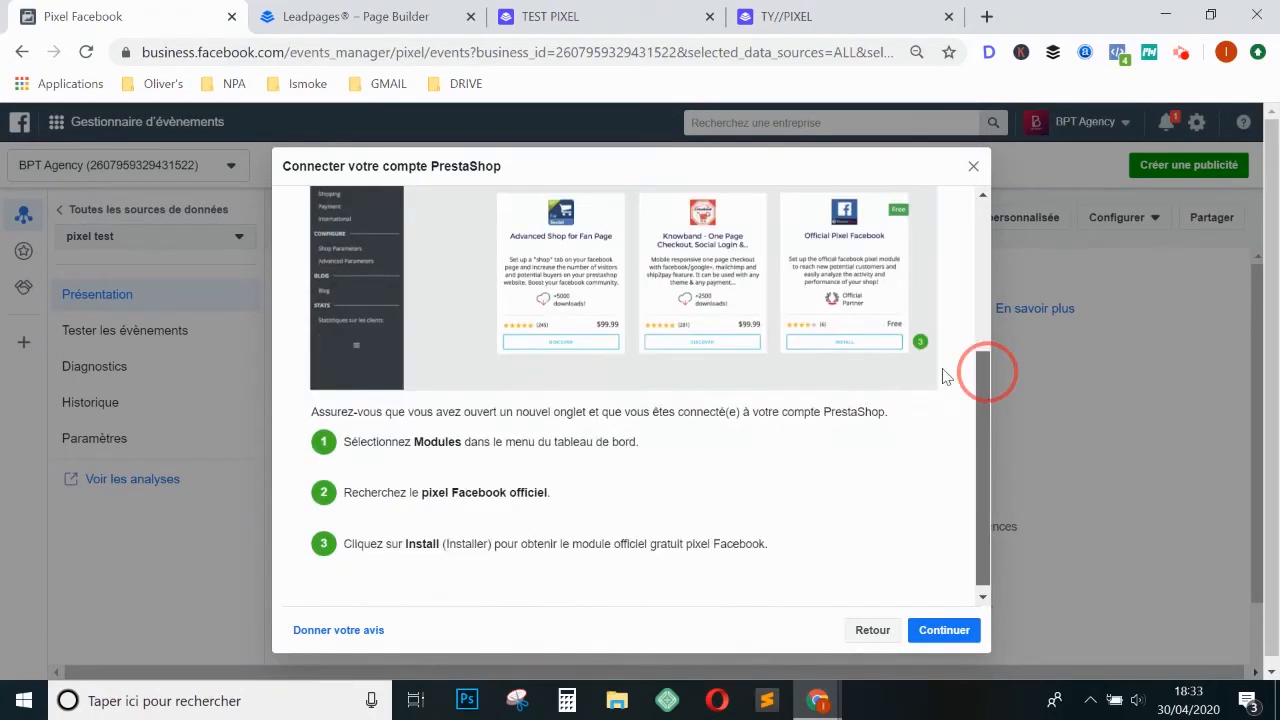
{"action": "scroll", "coordinate": [800, 488], "scroll_direction": "down", "scroll_amount": 1}
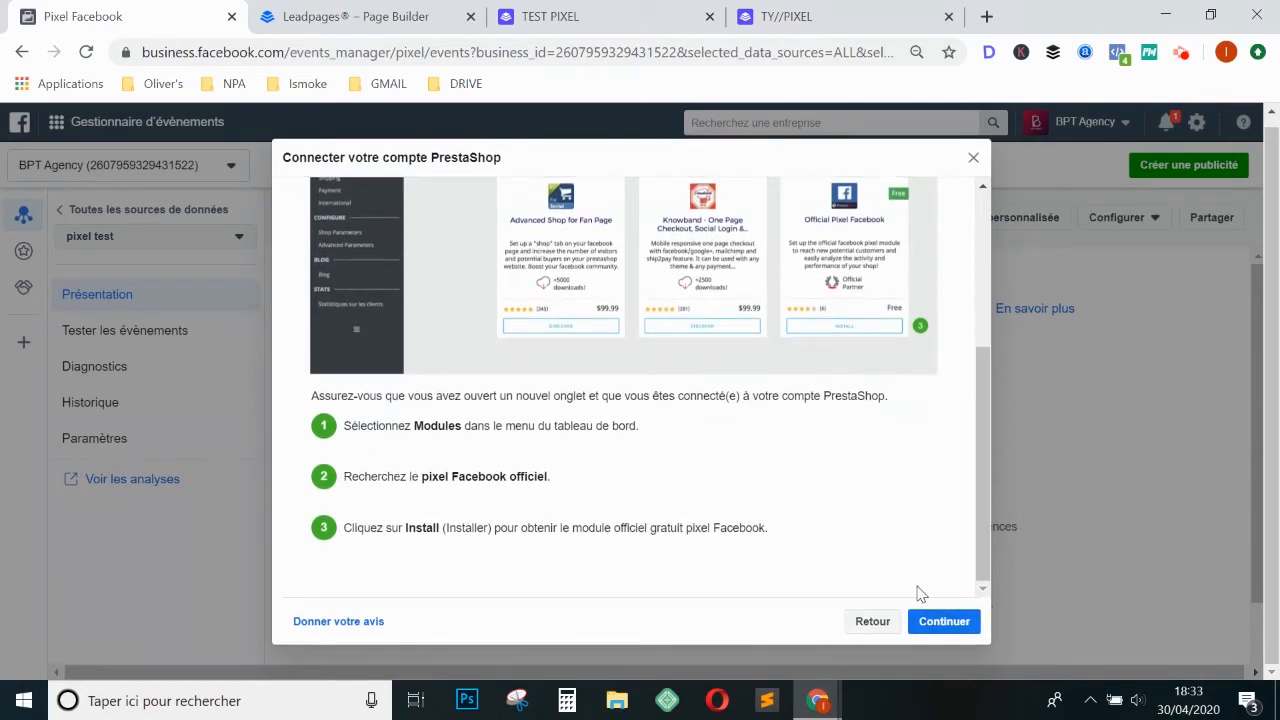
{"action": "left_click", "coordinate": [930, 620]}
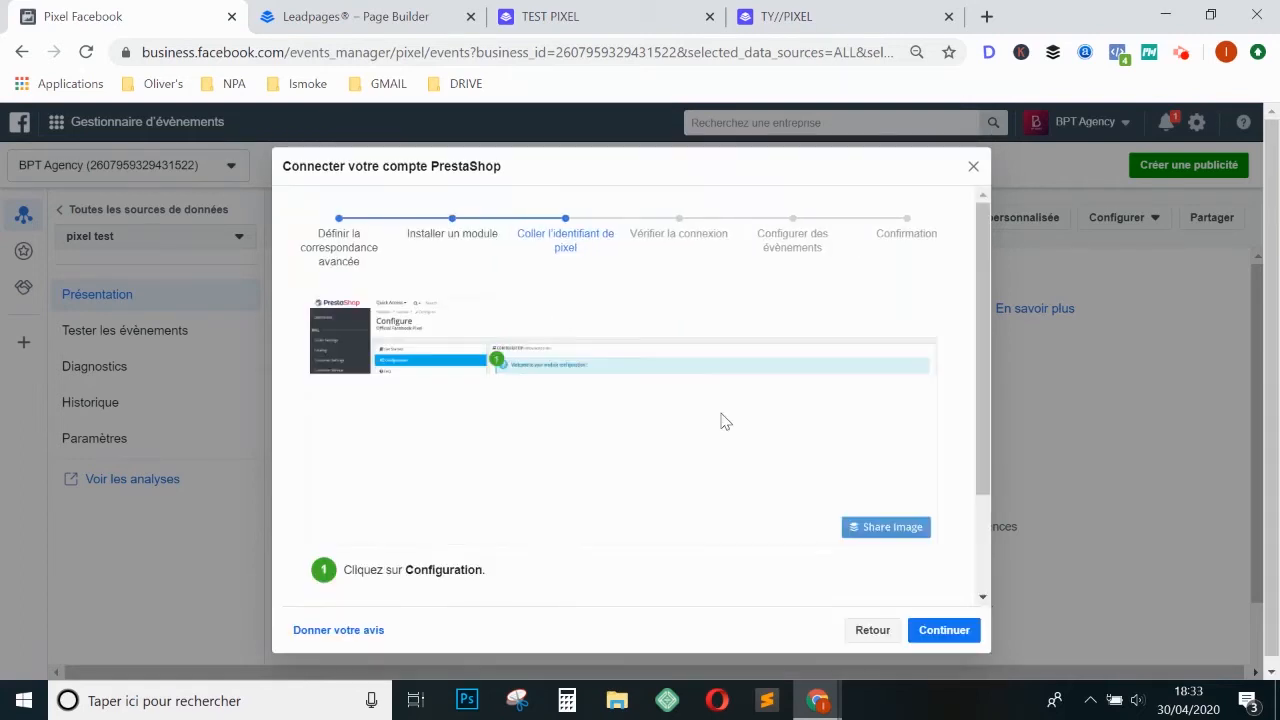
Examine the PrestaShop instructions for pasting and saving the pixel ID, highlighting the ID in the second instruction.
{"action": "scroll", "coordinate": [825, 417], "scroll_direction": "down", "scroll_amount": 3}
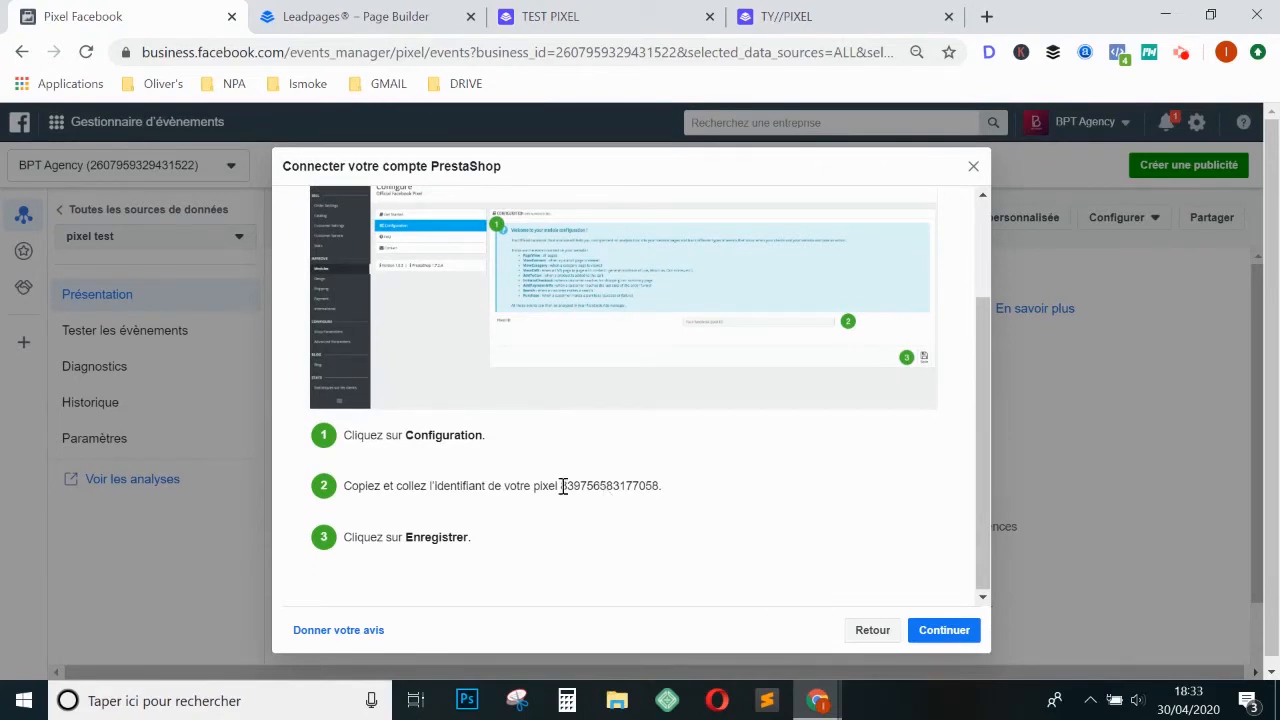
{"action": "left_click_drag", "start_coordinate": [562, 489], "coordinate": [662, 488]}
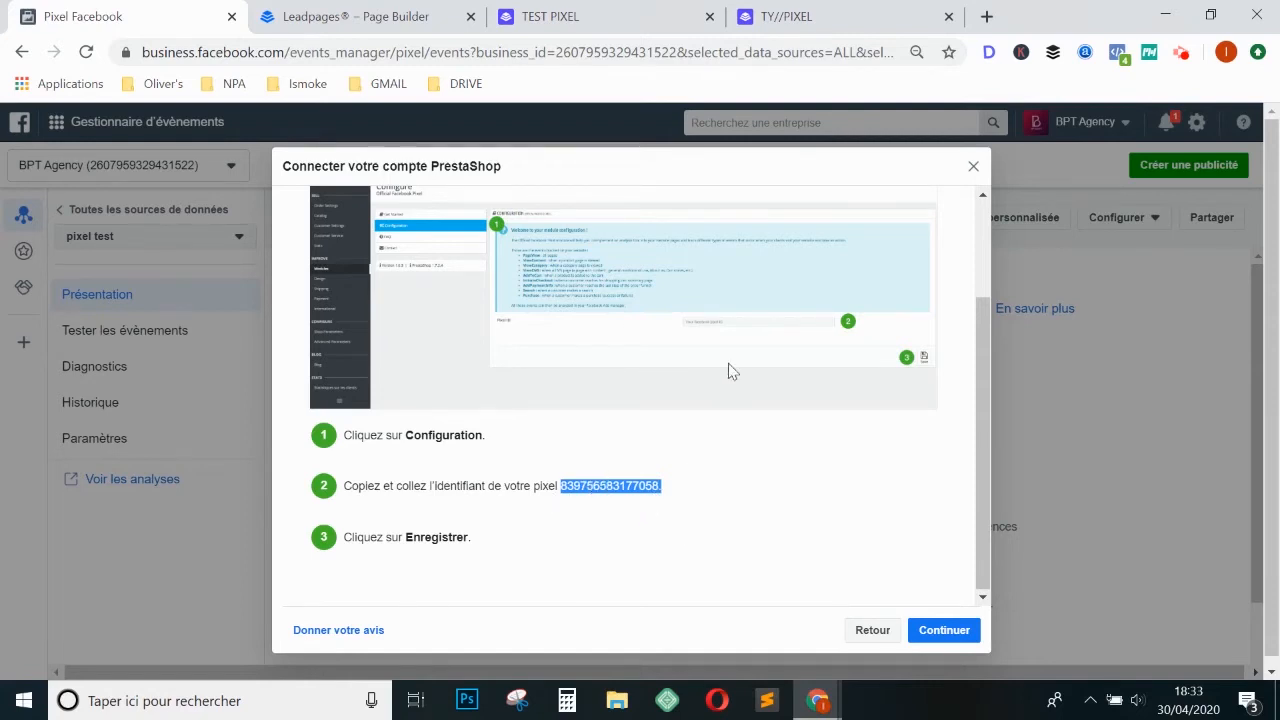
{"action": "mouse_move", "coordinate": [706, 315]}
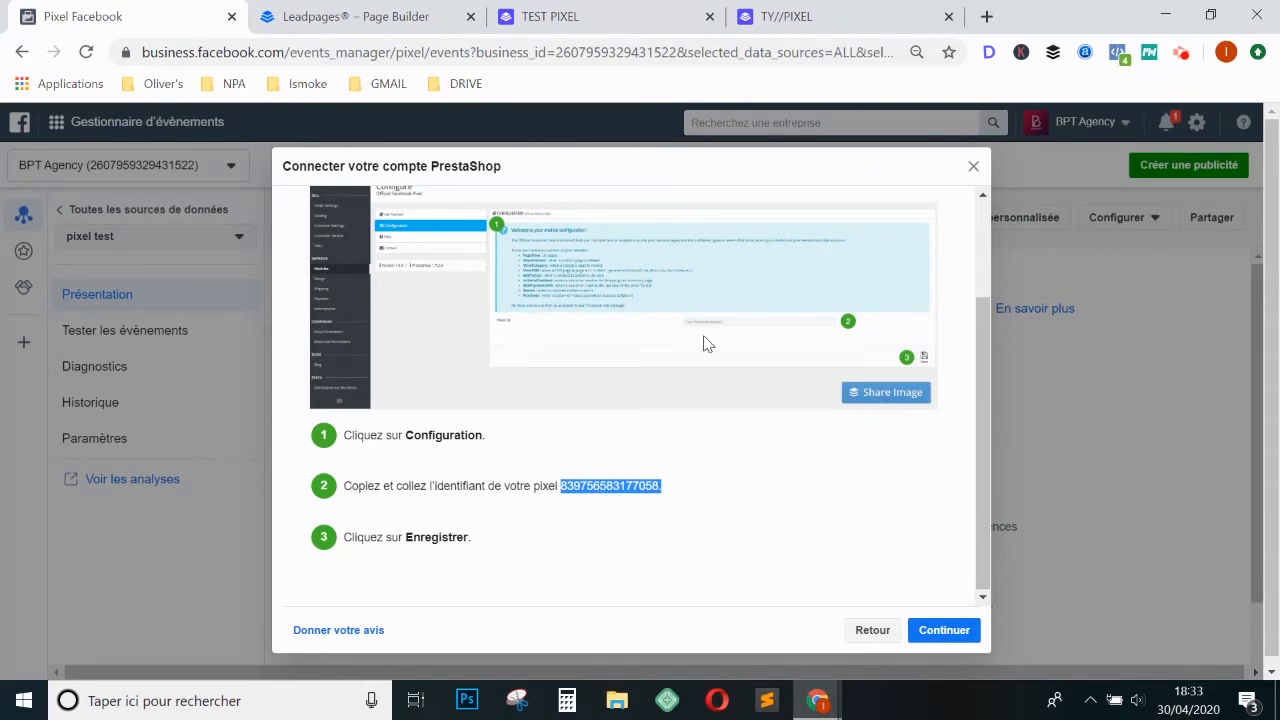
{"action": "scroll", "coordinate": [954, 352], "scroll_direction": "up", "scroll_amount": 3}
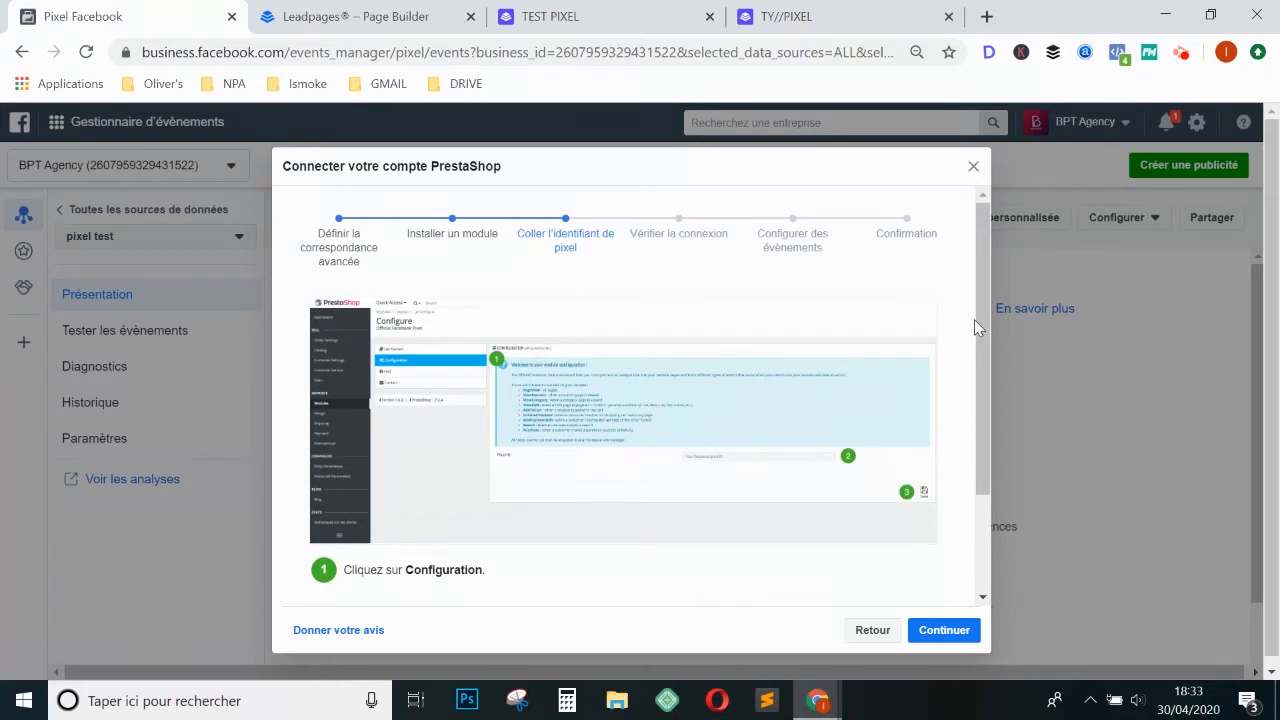
{"action": "left_click_drag", "start_coordinate": [981, 322], "coordinate": [981, 388]}
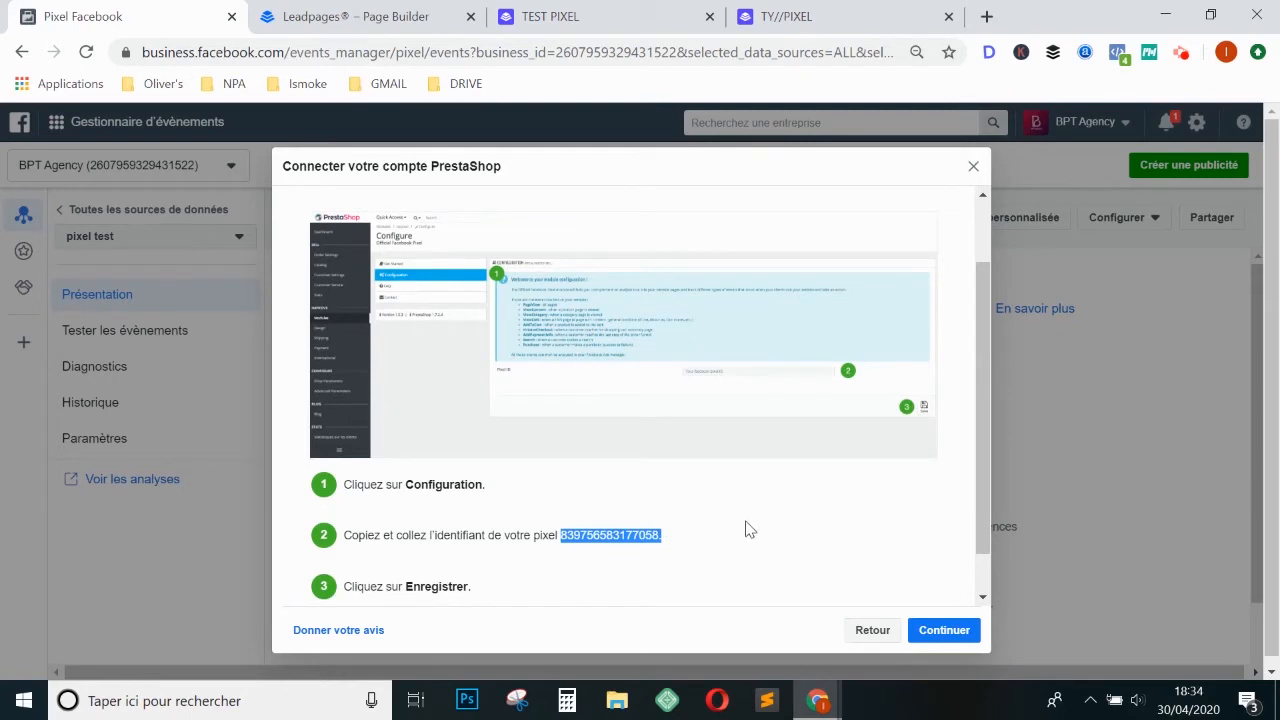
{"action": "scroll", "coordinate": [766, 494], "scroll_direction": "up", "scroll_amount": 2}
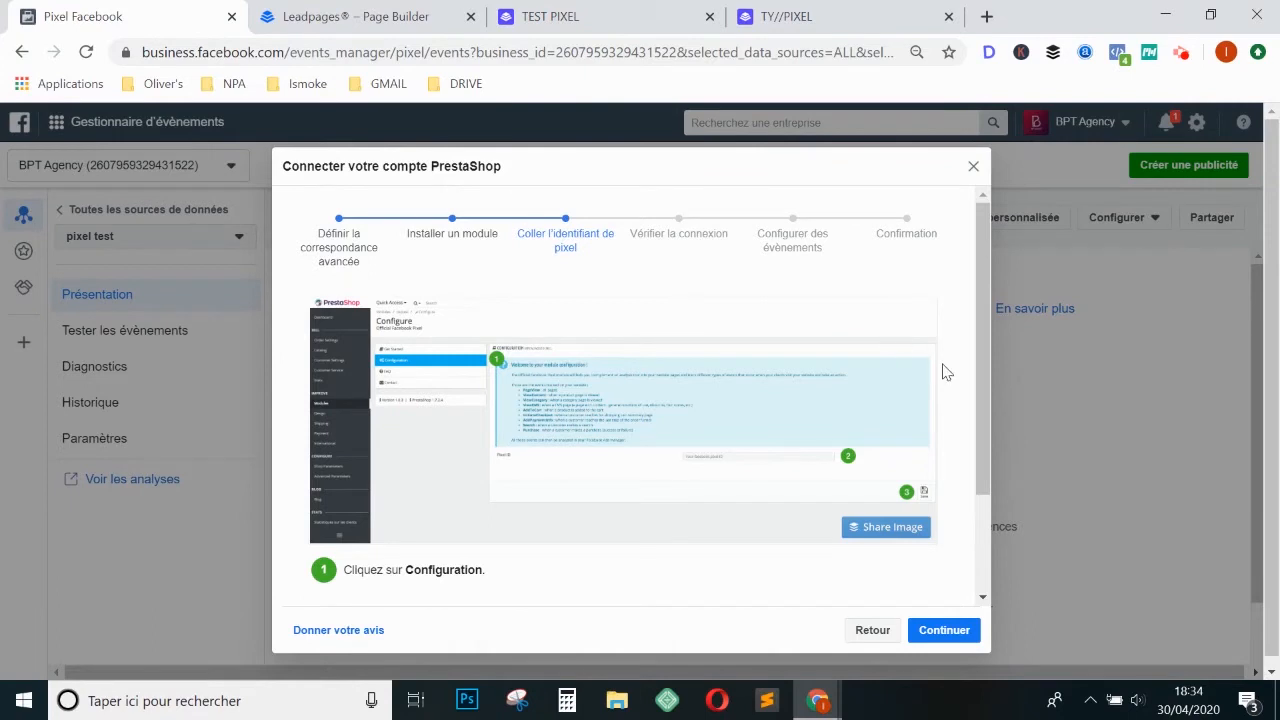
Reread the PrestaShop setup instructions and highlight the pixel ID in the copy-and-paste instruction.
{"action": "left_click_drag", "start_coordinate": [988, 410], "coordinate": [986, 513]}
{"action": "scroll", "coordinate": [617, 429], "scroll_direction": "down", "scroll_amount": 2}
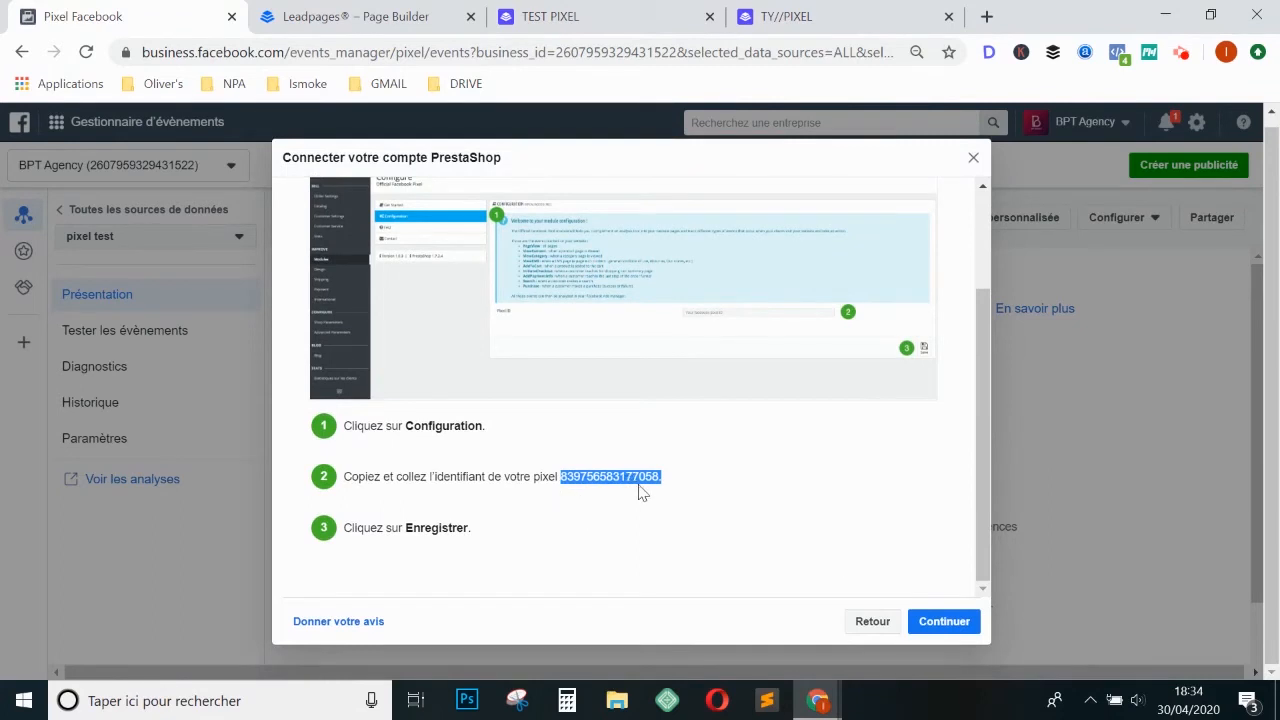
{"action": "left_click", "coordinate": [575, 481]}
{"action": "left_click_drag", "start_coordinate": [565, 481], "coordinate": [665, 487]}
Back out of the PrestaShop connection to the partner list and look over the other supported platforms.
{"action": "left_click", "coordinate": [873, 624]}
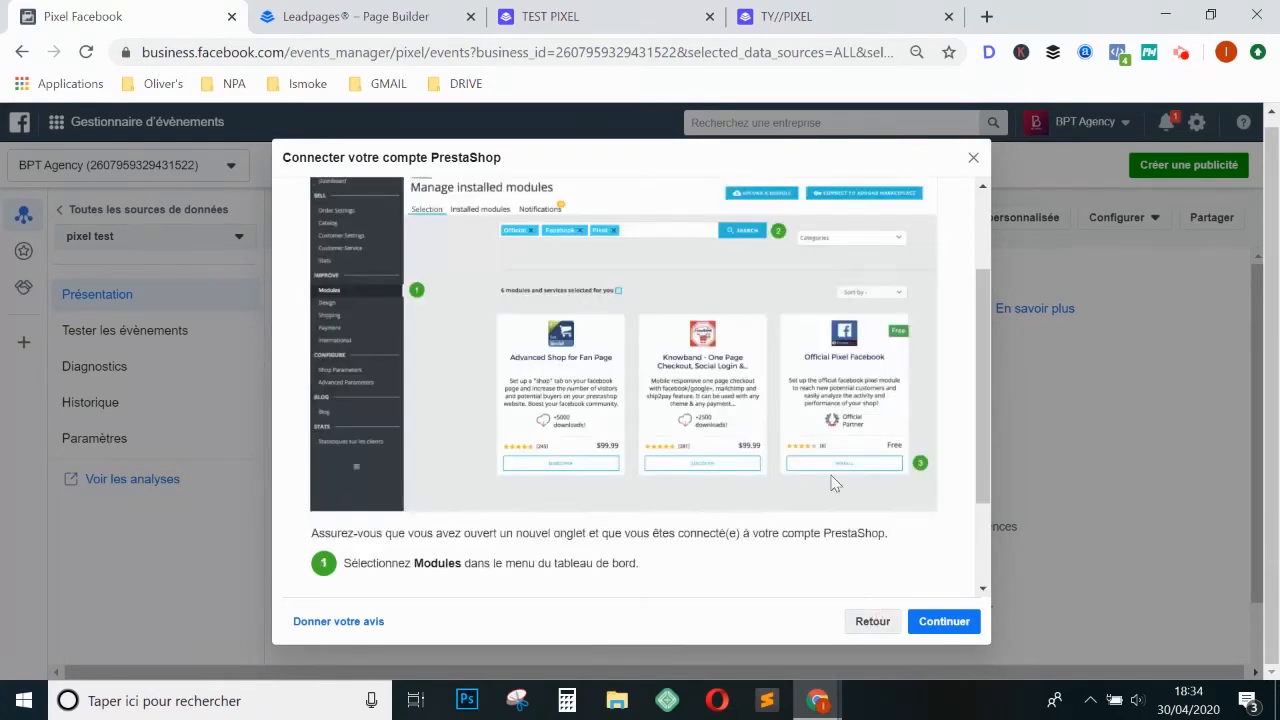
{"action": "left_click", "coordinate": [867, 634]}
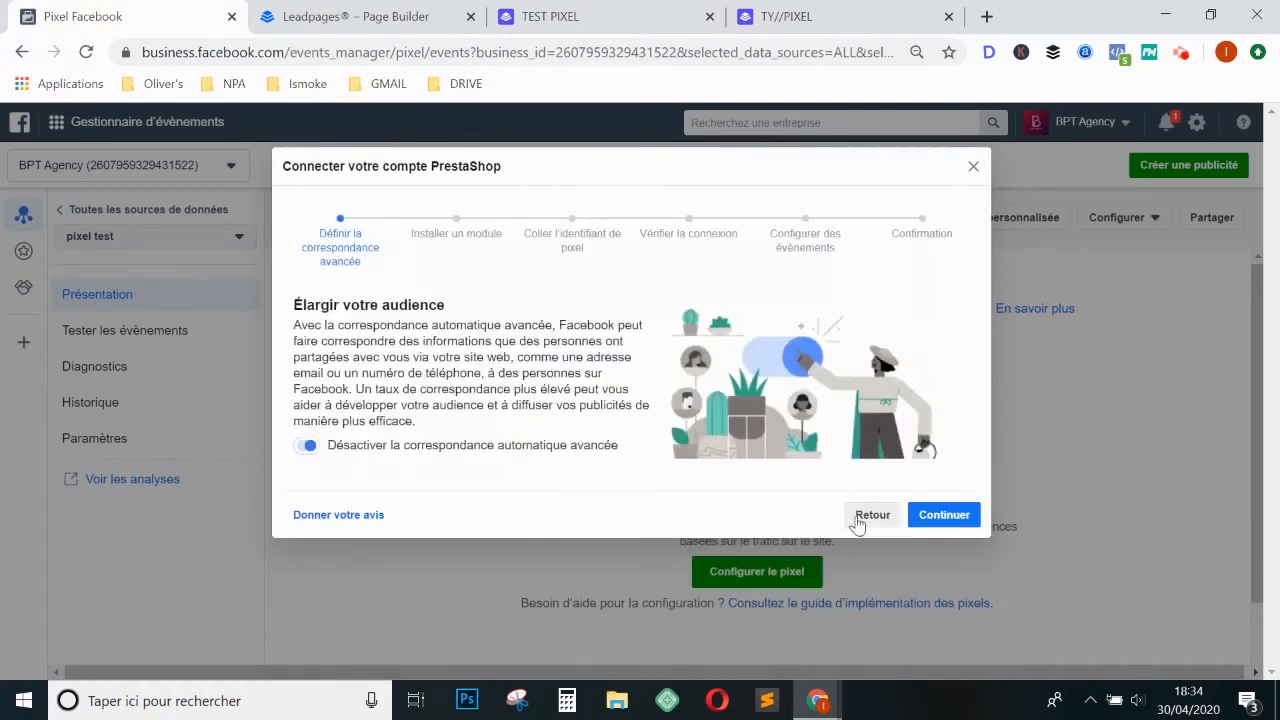
{"action": "left_click", "coordinate": [860, 517]}
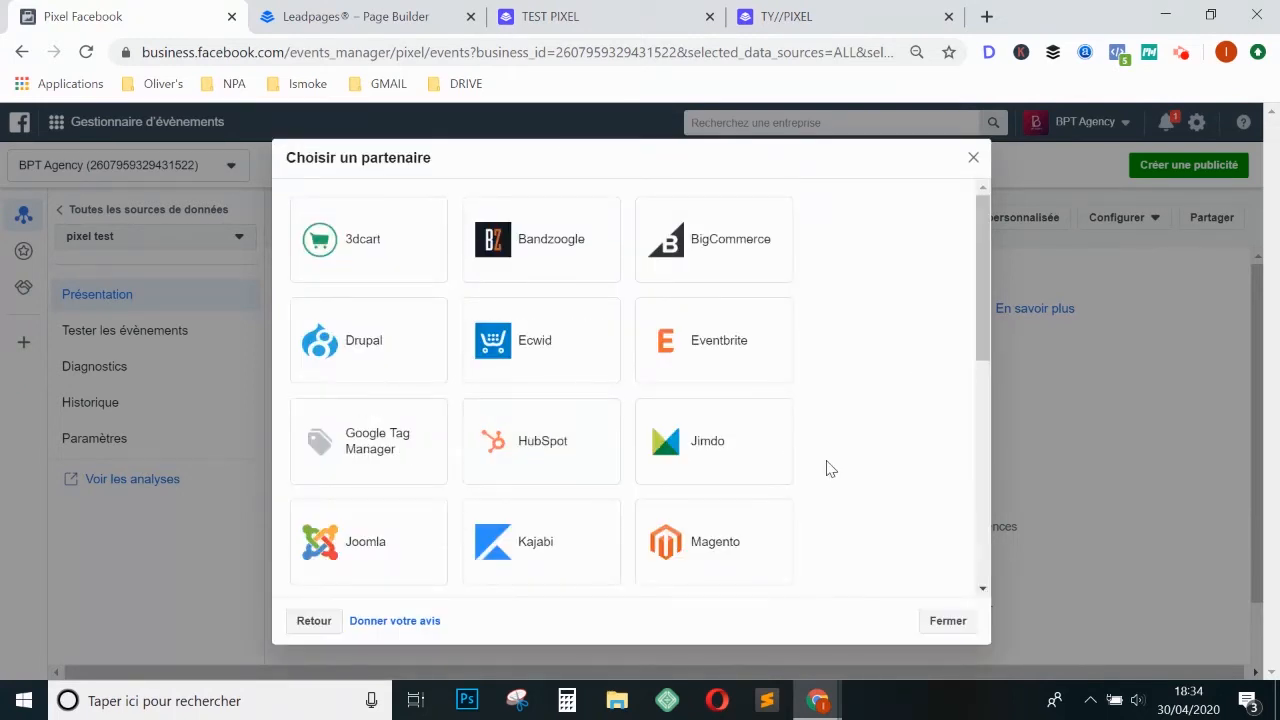
{"action": "scroll", "coordinate": [914, 380], "scroll_direction": "down", "scroll_amount": 1}
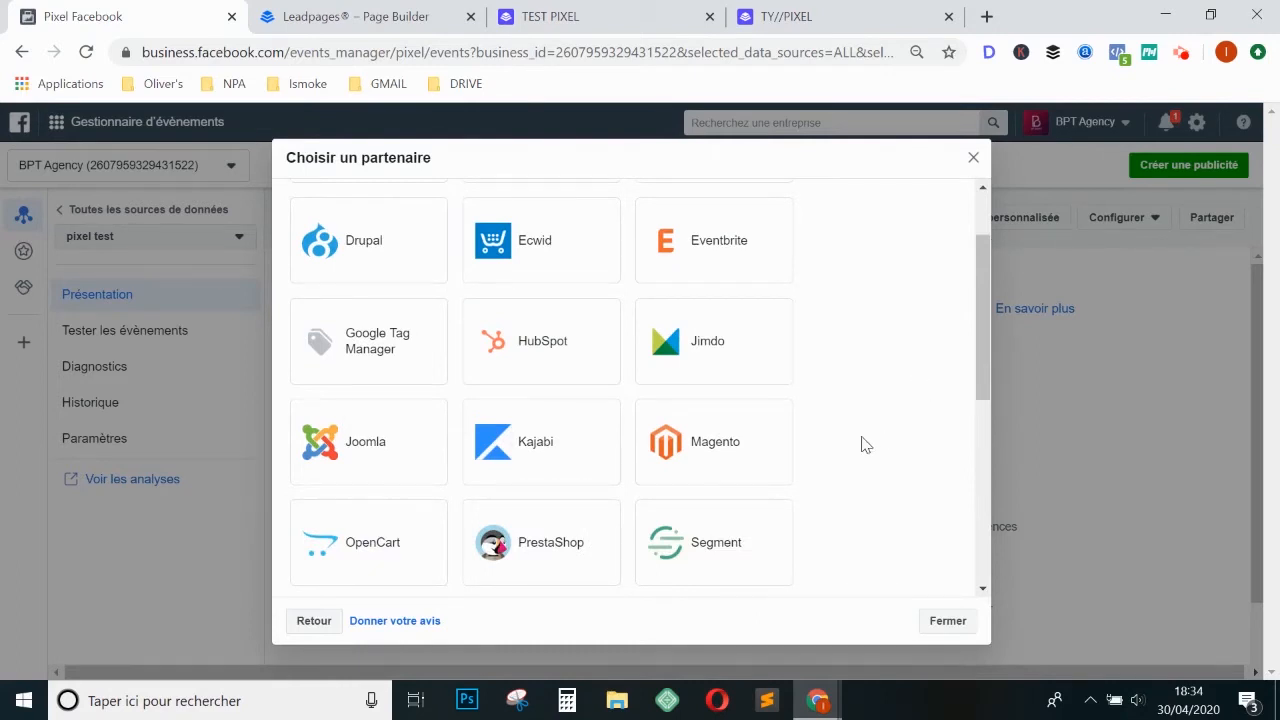
{"action": "scroll", "coordinate": [866, 444], "scroll_direction": "down", "scroll_amount": 2}
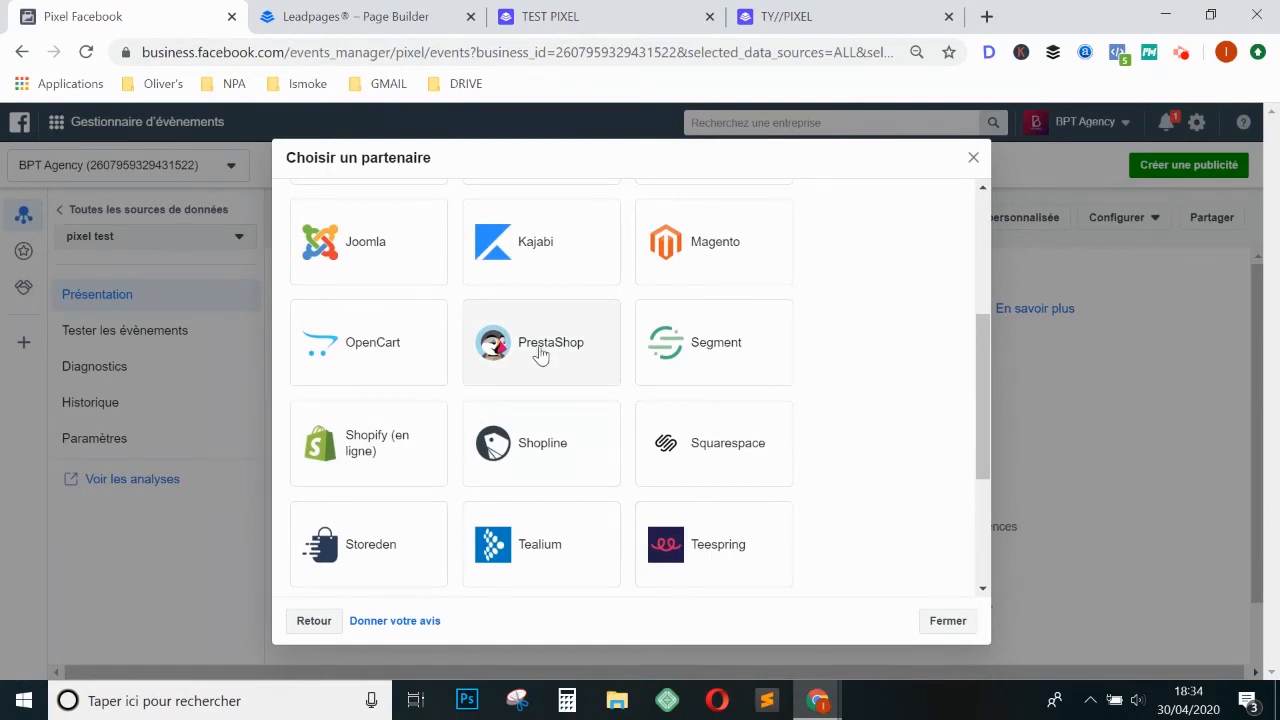
{"action": "scroll", "coordinate": [868, 424], "scroll_direction": "down", "scroll_amount": 3}
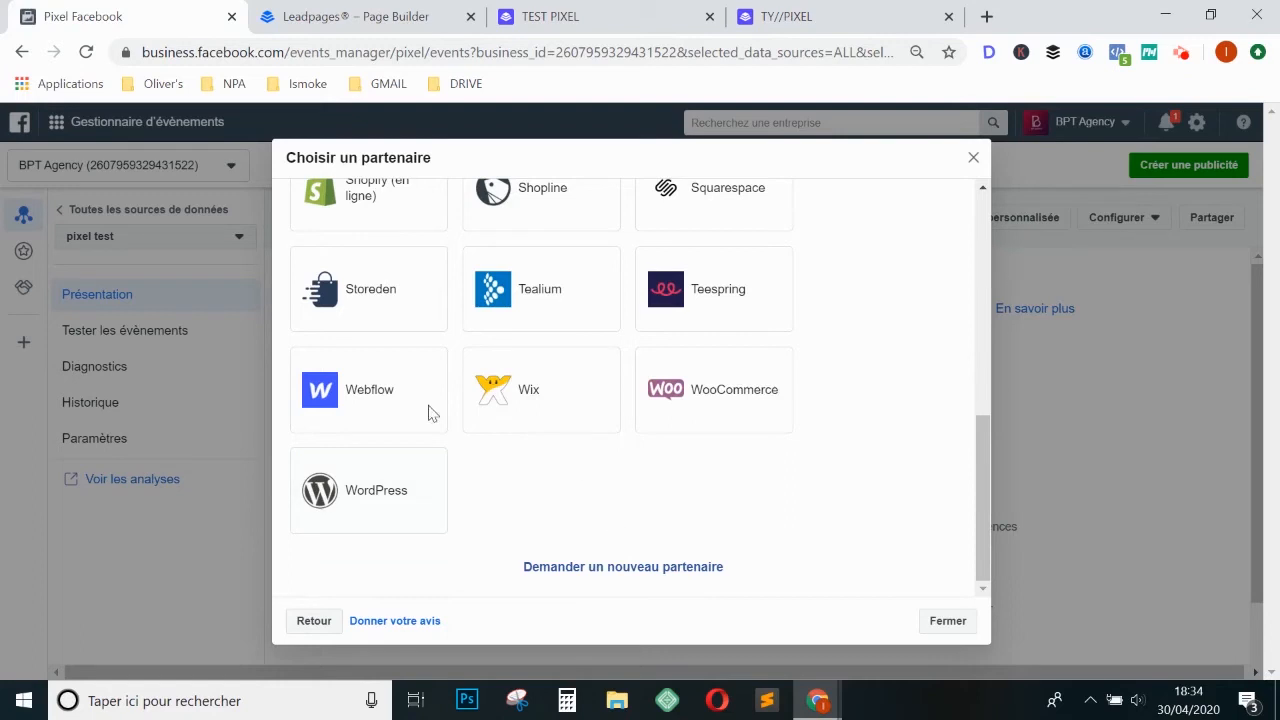
{"action": "scroll", "coordinate": [371, 403], "scroll_direction": "up", "scroll_amount": 1}
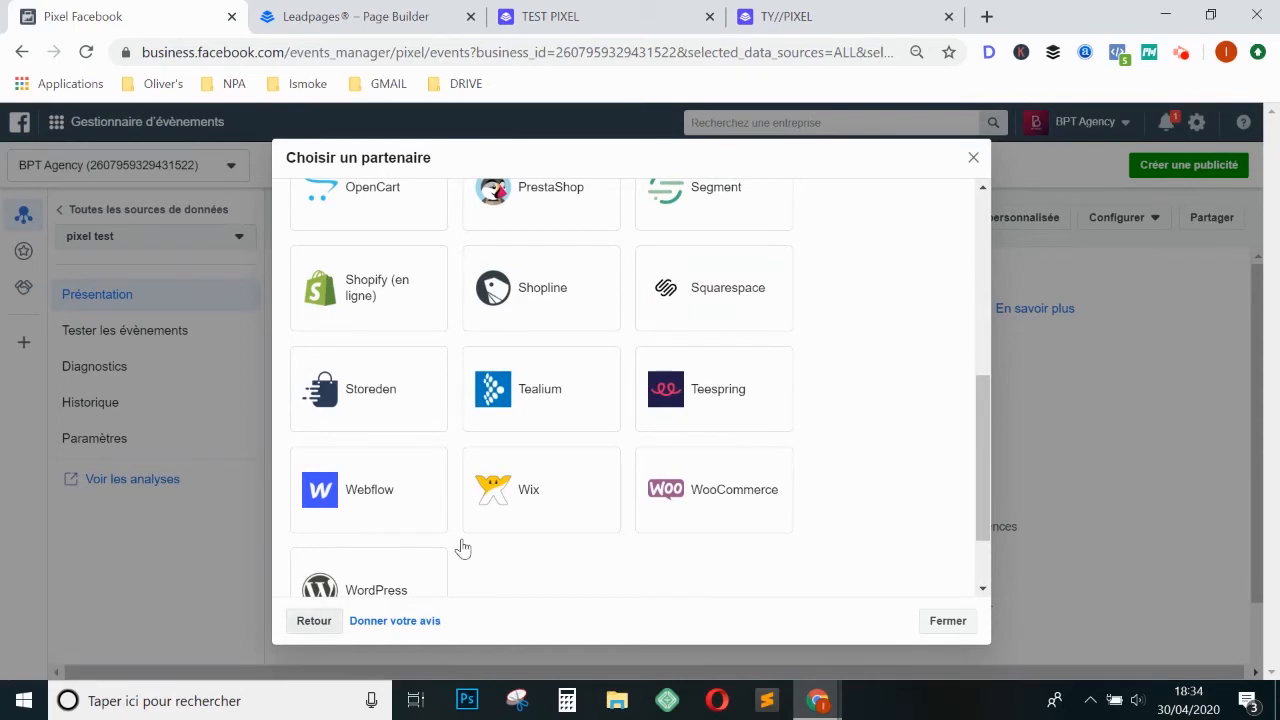
Return to the installation methods, choose to add the pixel code manually, and copy the base code to the clipboard.
{"action": "left_click", "coordinate": [313, 620]}
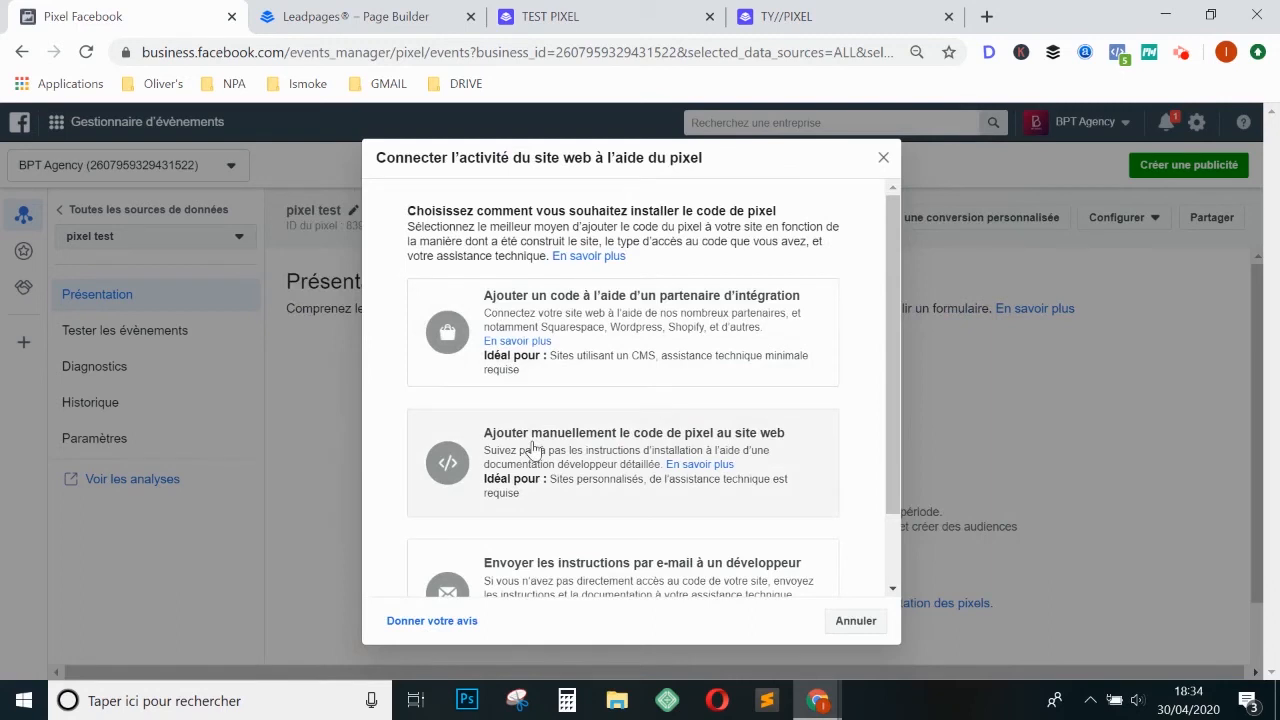
{"action": "left_click", "coordinate": [527, 452]}
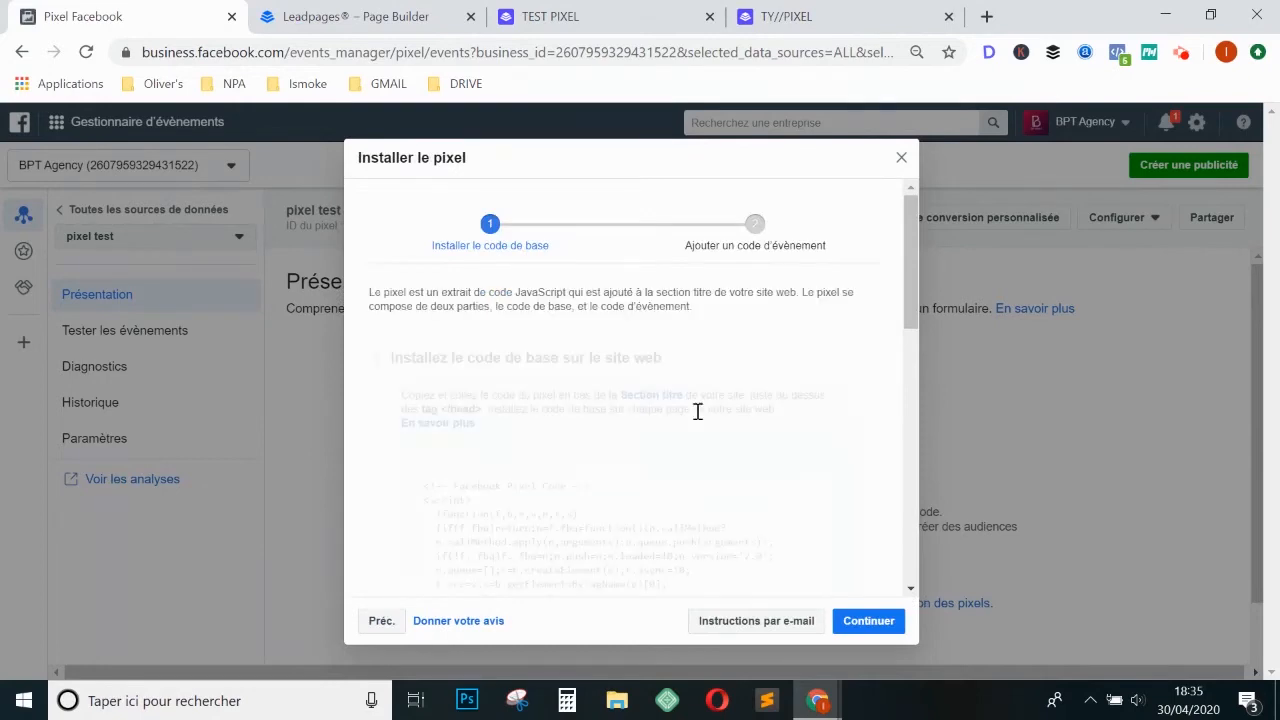
{"action": "scroll", "coordinate": [694, 415], "scroll_direction": "down", "scroll_amount": 3}
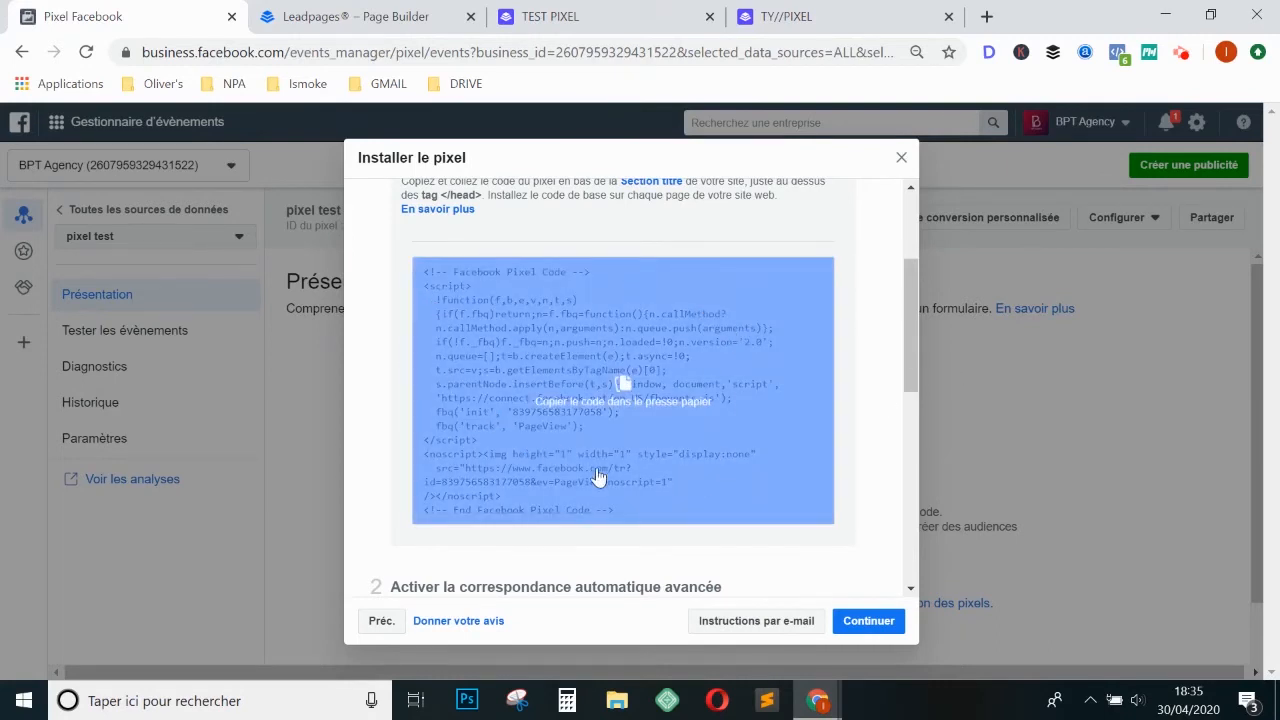
{"action": "left_click_drag", "start_coordinate": [906, 347], "coordinate": [866, 514]}
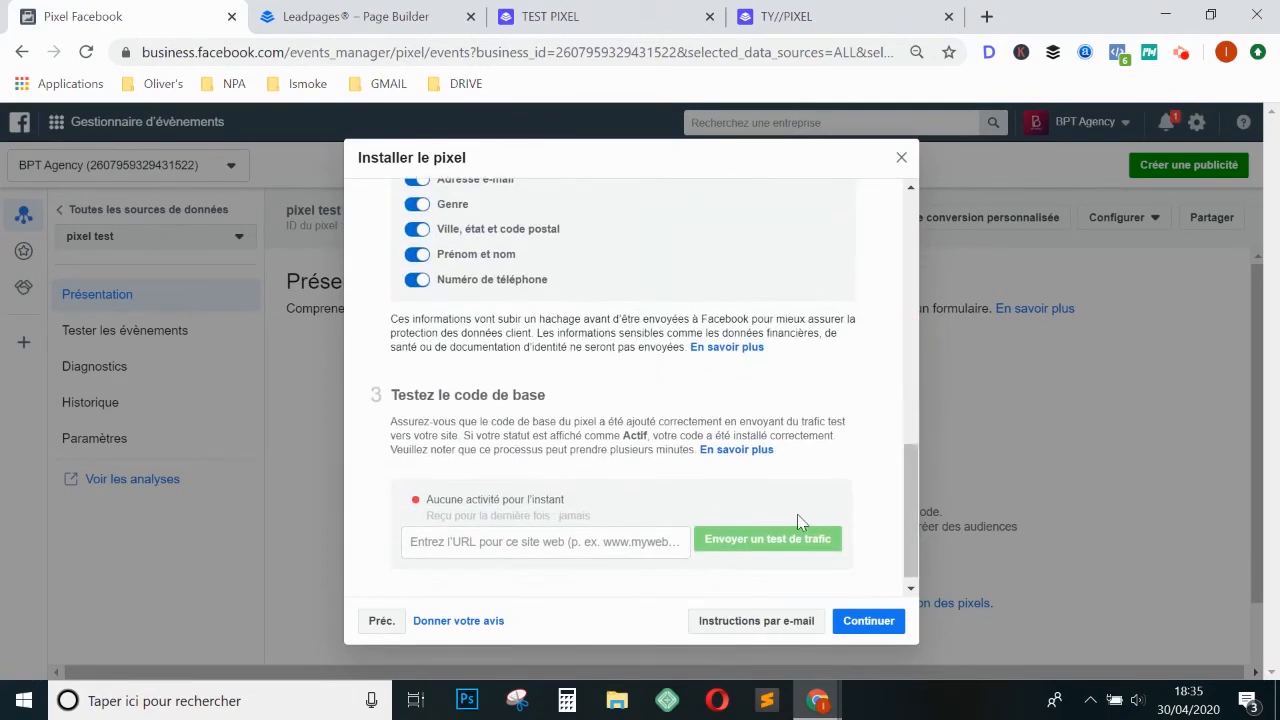
{"action": "scroll", "coordinate": [632, 380], "scroll_direction": "up", "scroll_amount": 10}
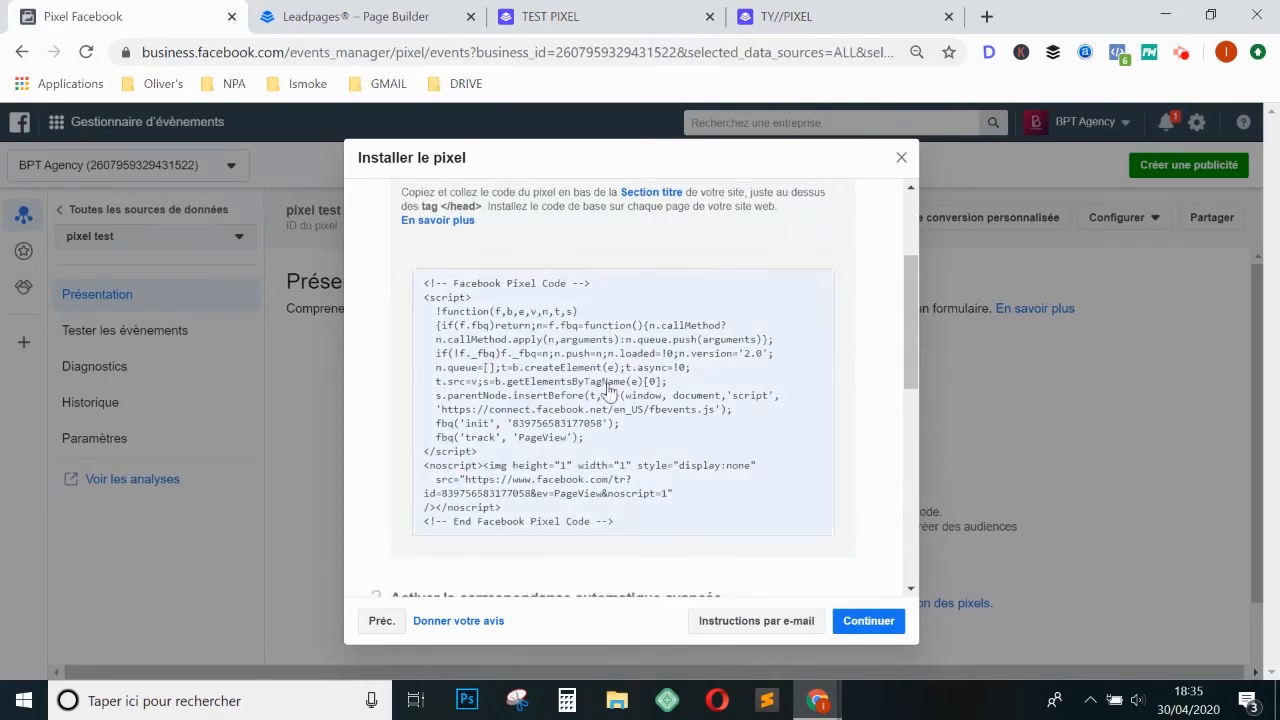
{"action": "left_click", "coordinate": [609, 386]}
{"action": "scroll", "coordinate": [612, 396], "scroll_direction": "down", "scroll_amount": 1}
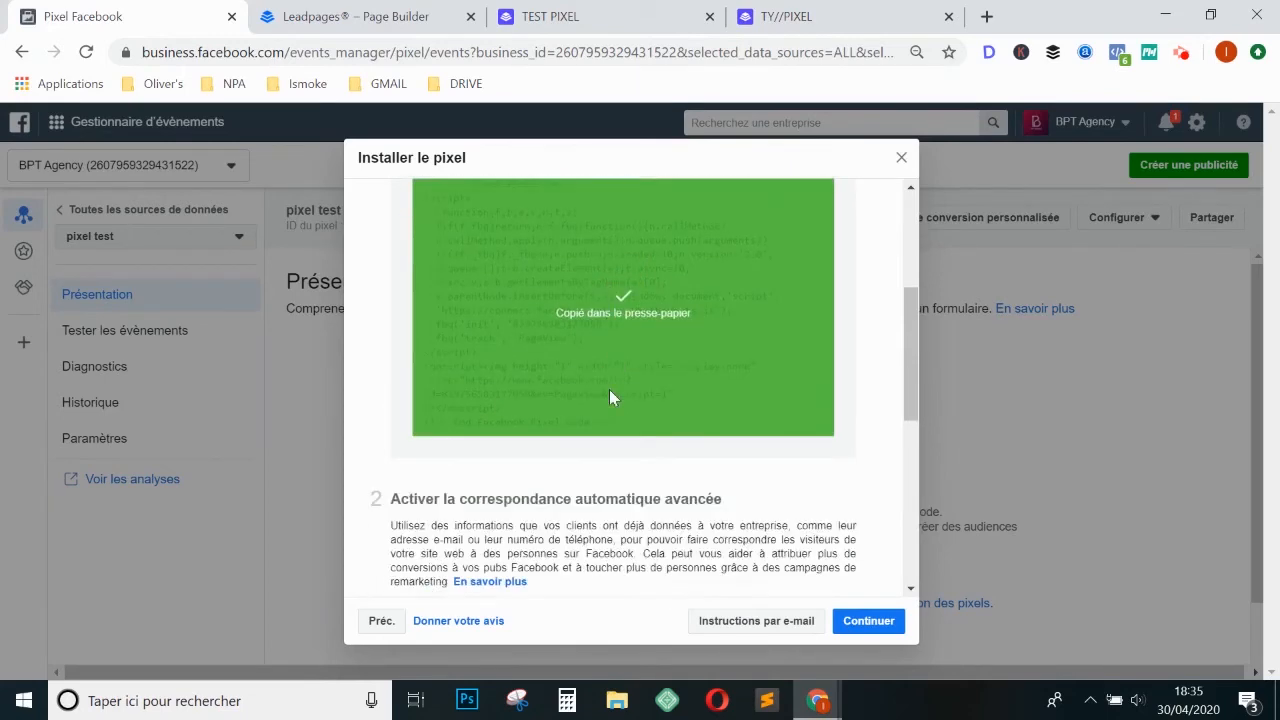
{"action": "scroll", "coordinate": [612, 396], "scroll_direction": "down", "scroll_amount": 6}
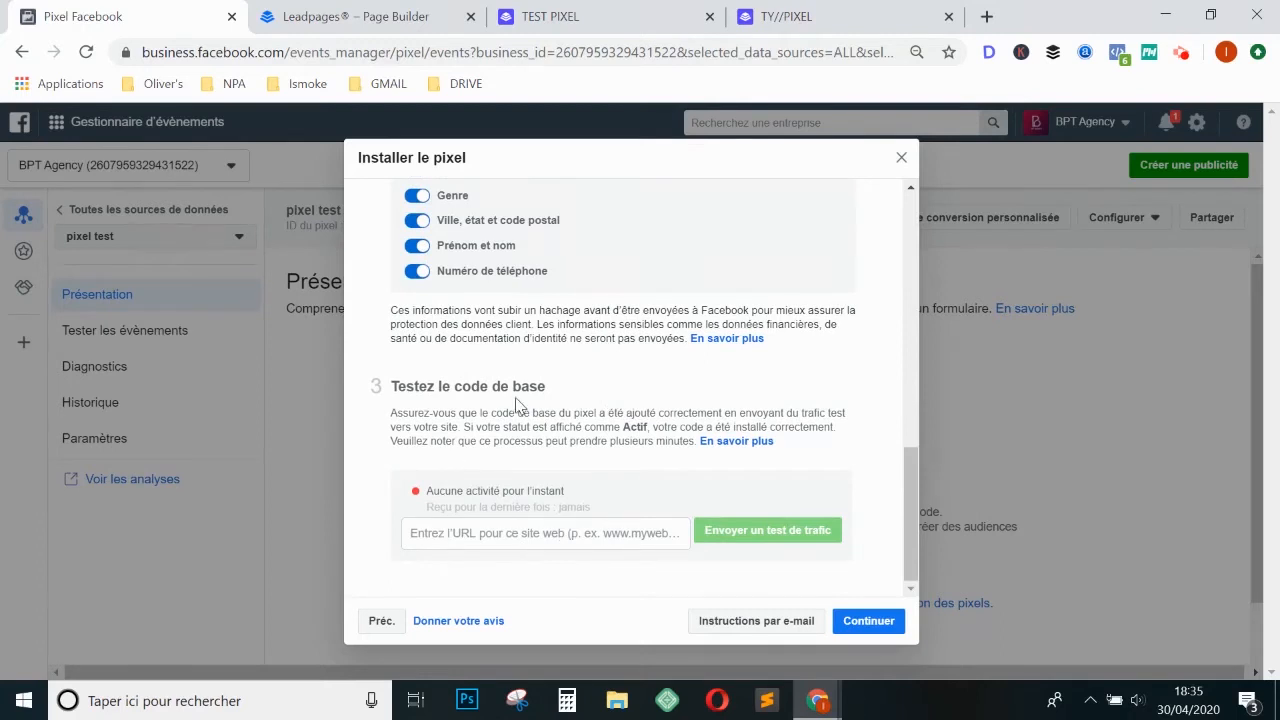
Examine the TEST PIXEL landing page, including the e-mail form behind its coupon offer, and close the form.
{"action": "left_click", "coordinate": [549, 18]}
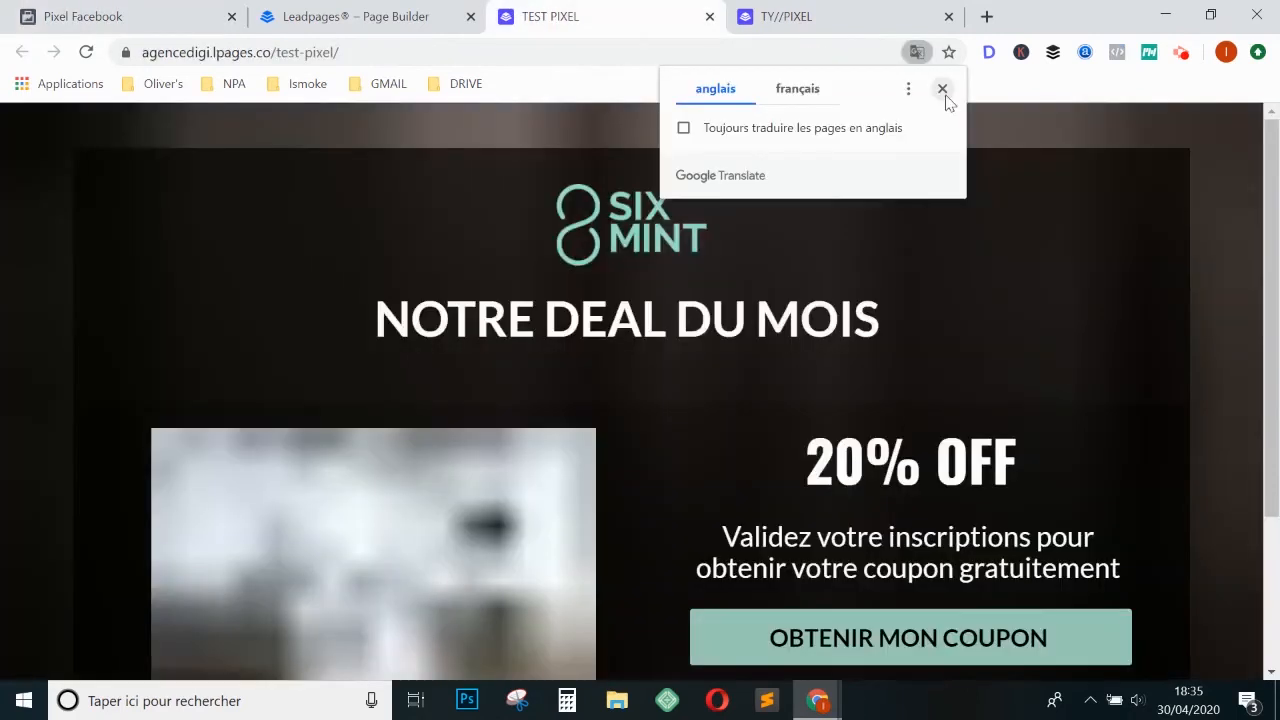
{"action": "left_click", "coordinate": [943, 89]}
{"action": "scroll", "coordinate": [854, 329], "scroll_direction": "down", "scroll_amount": 1}
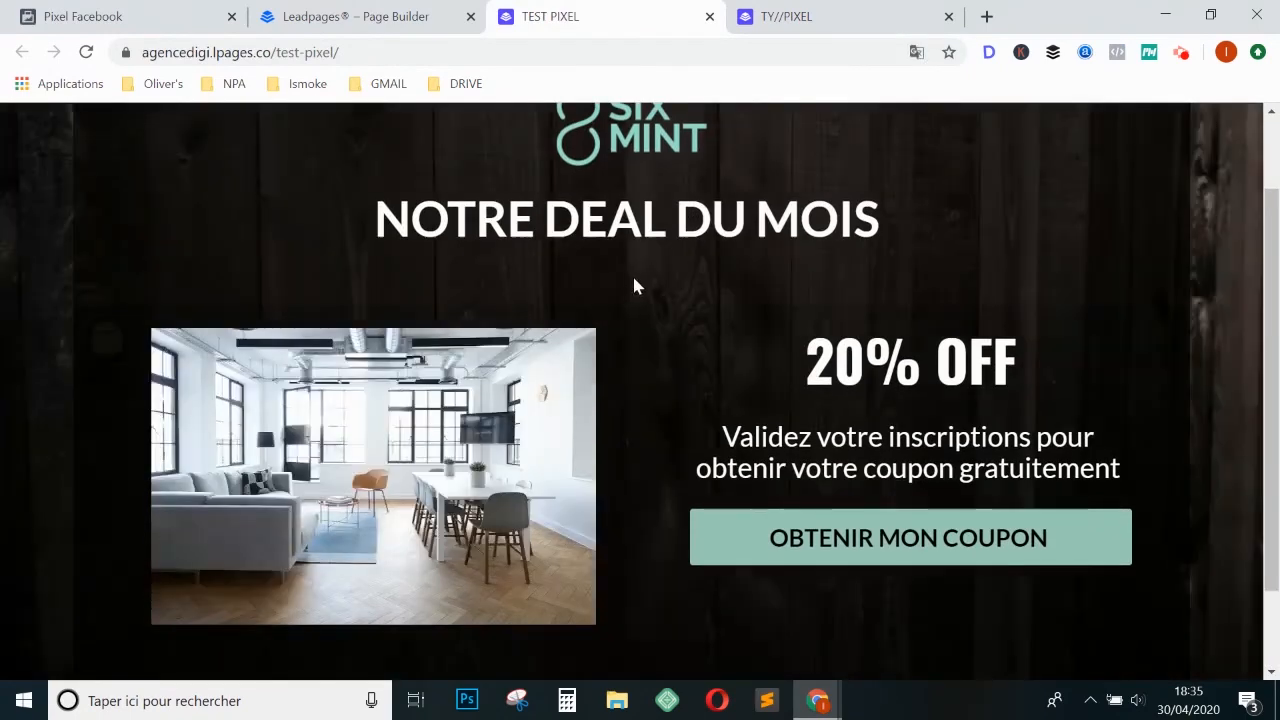
{"action": "scroll", "coordinate": [630, 285], "scroll_direction": "up", "scroll_amount": 1}
{"action": "scroll", "coordinate": [632, 296], "scroll_direction": "down", "scroll_amount": 2}
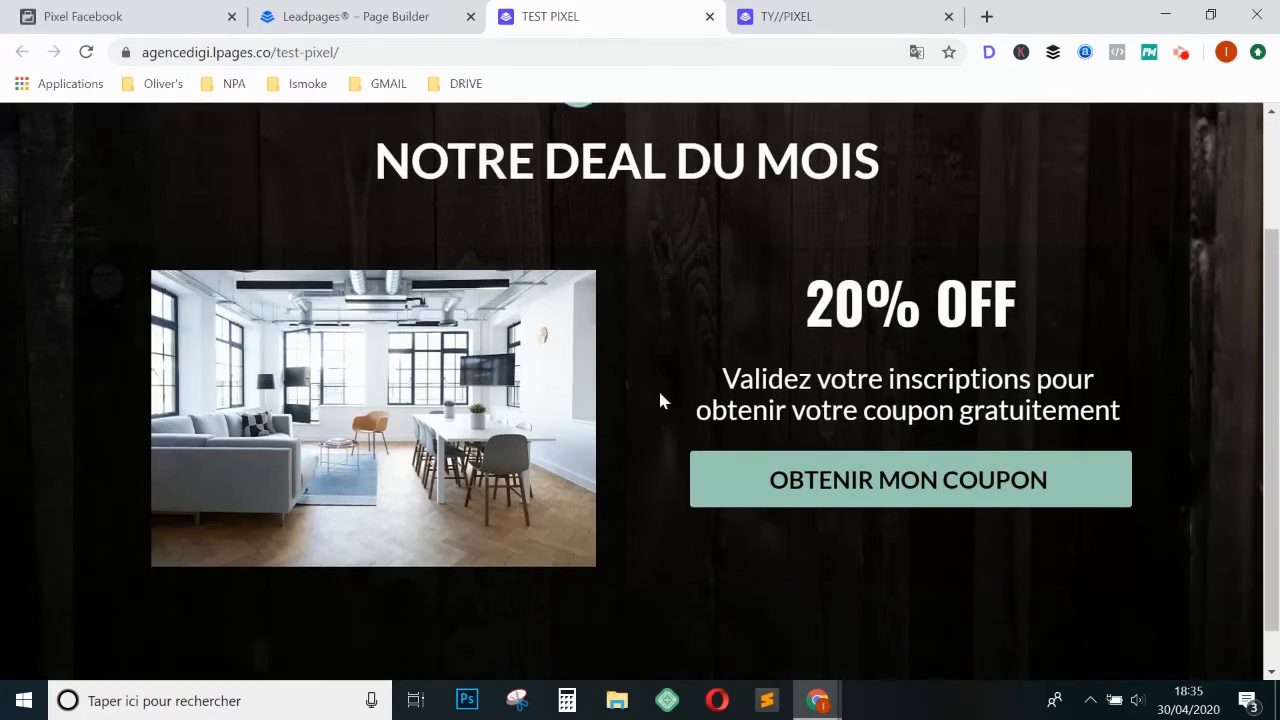
{"action": "left_click", "coordinate": [880, 440]}
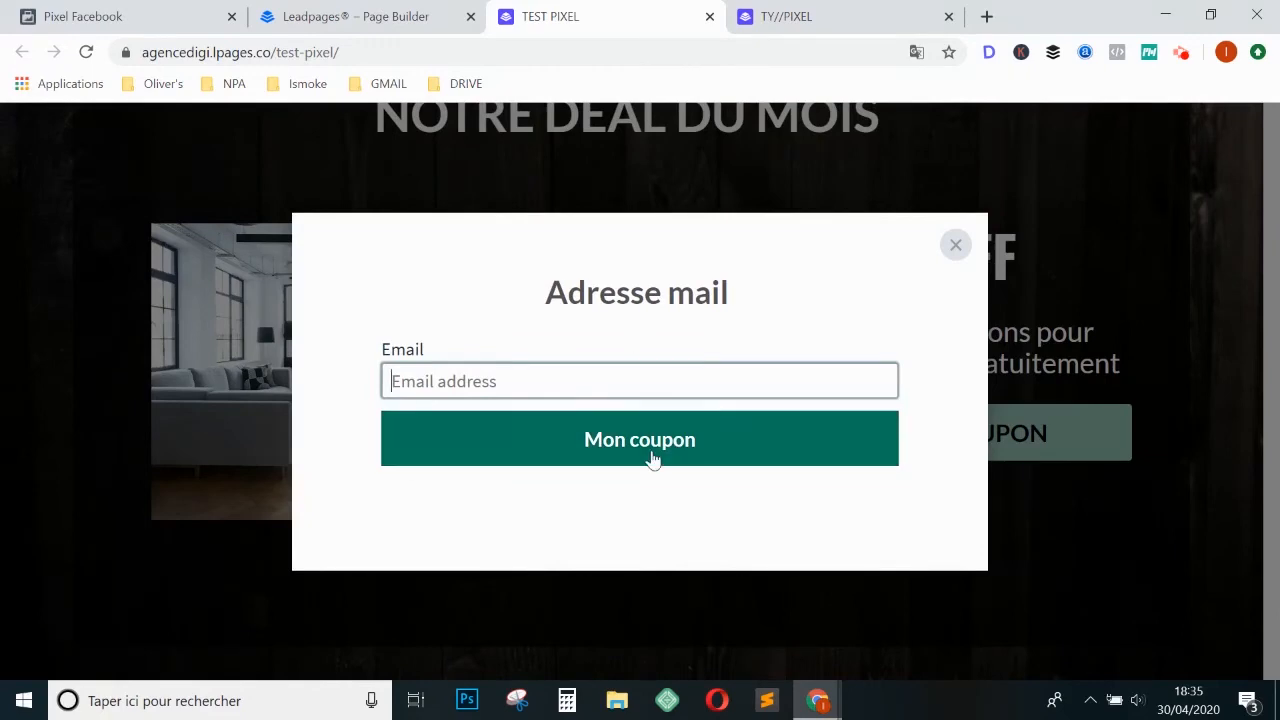
{"action": "left_click", "coordinate": [955, 250]}
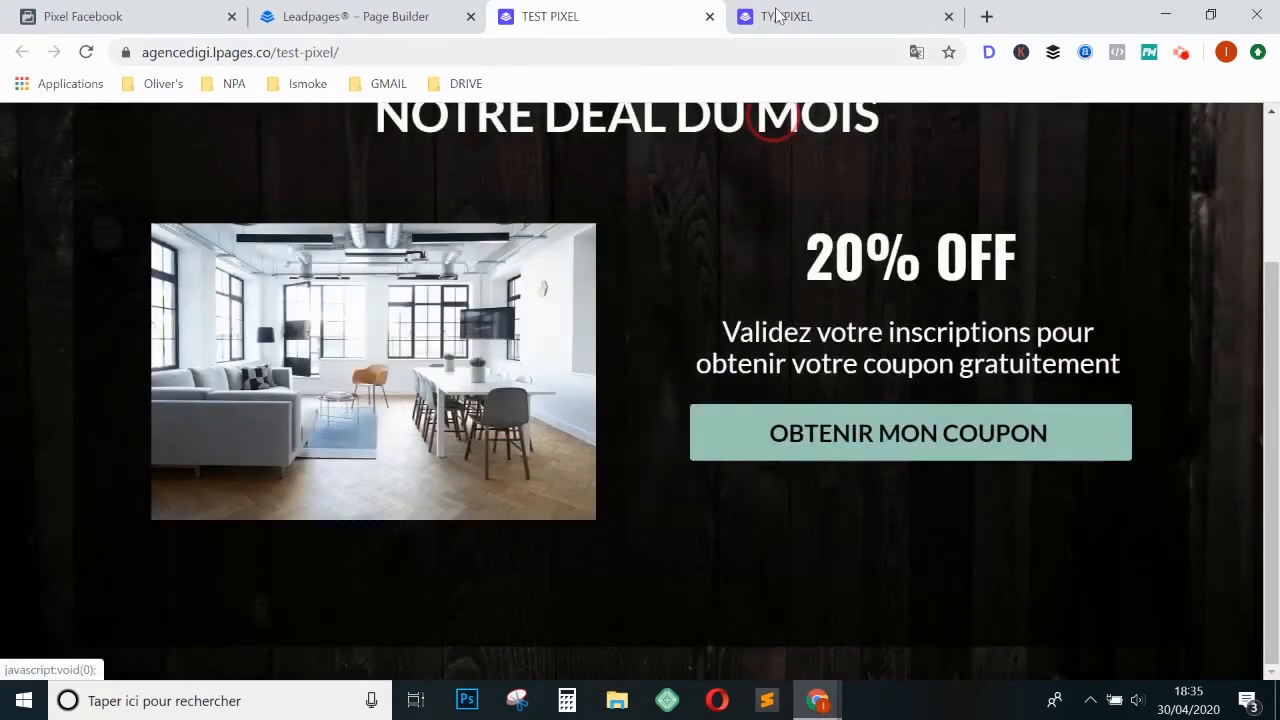
Compare the TY//PIXEL thank-you page with the TEST PIXEL landing page.
{"action": "left_click", "coordinate": [778, 14]}
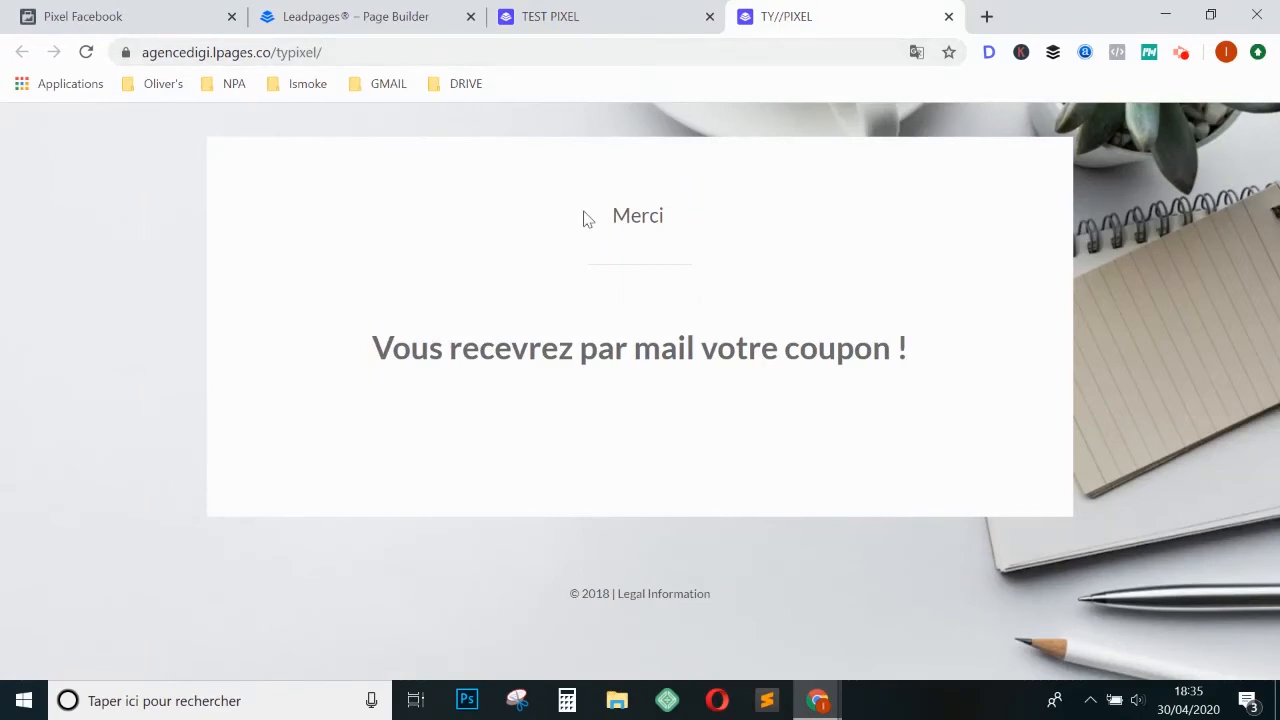
{"action": "left_click", "coordinate": [604, 14]}
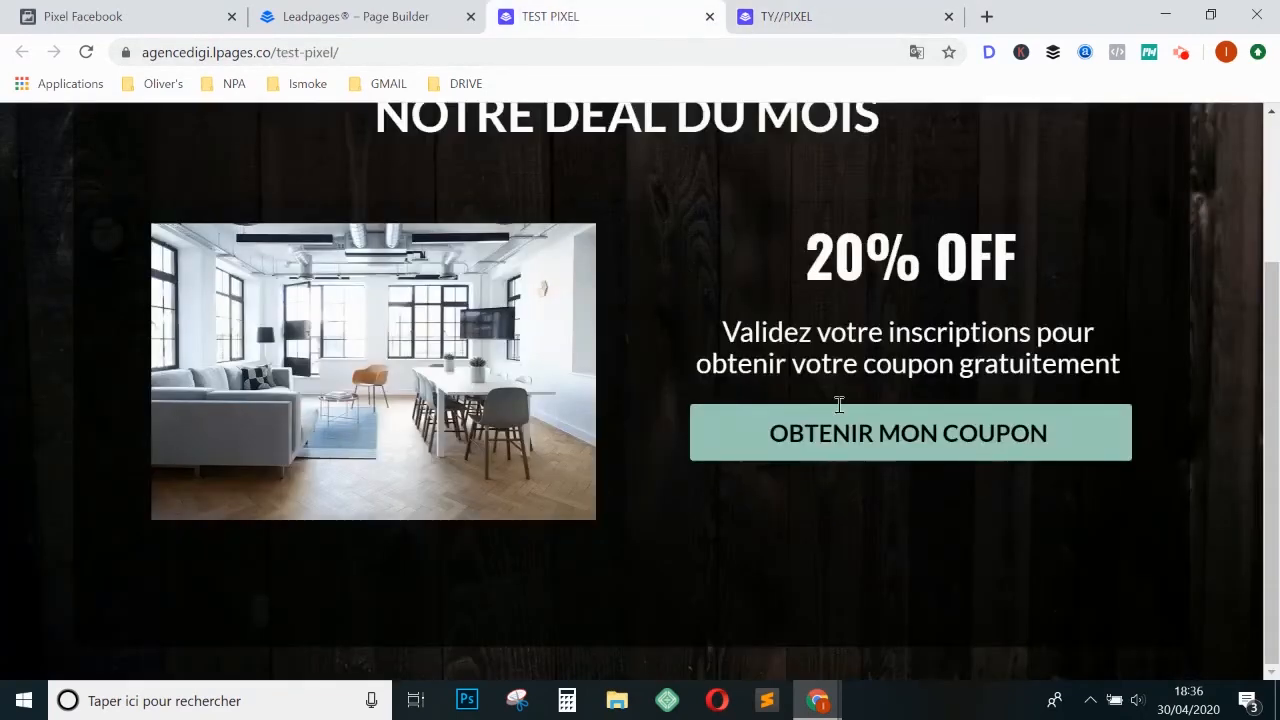
{"action": "left_click", "coordinate": [785, 20]}
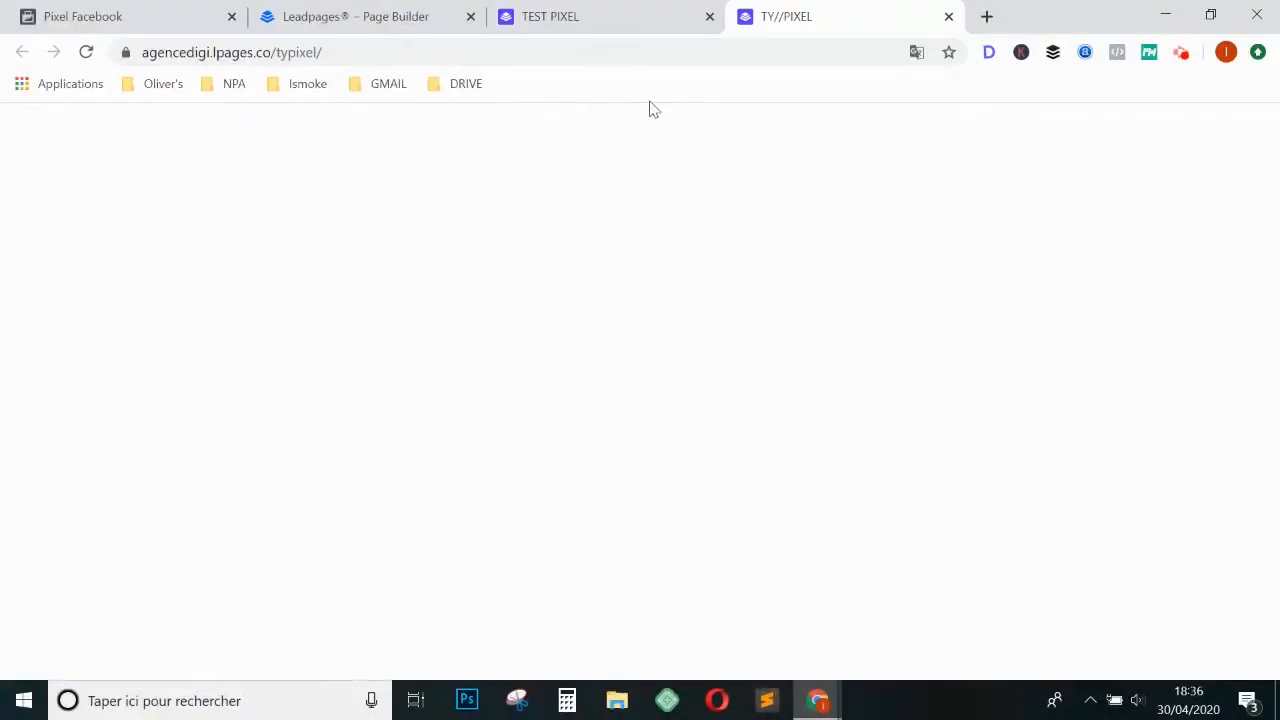
{"action": "left_click", "coordinate": [552, 18]}
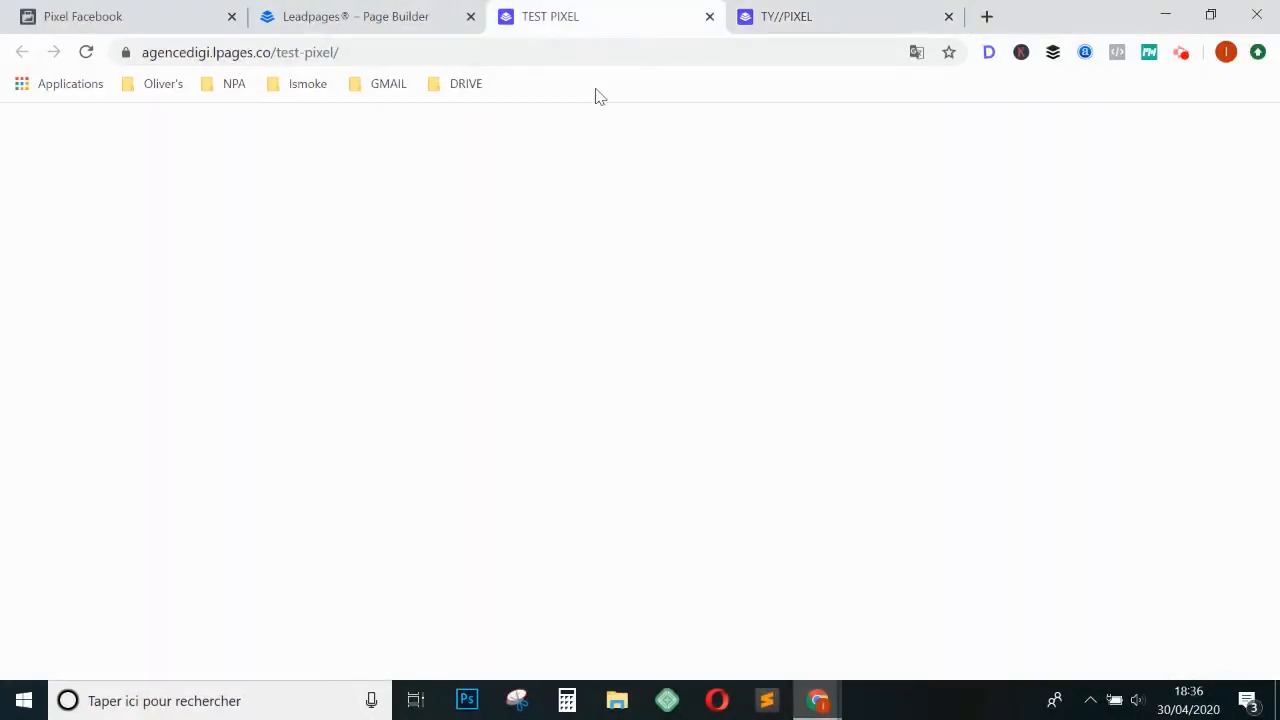
{"action": "scroll", "coordinate": [852, 367], "scroll_direction": "up", "scroll_amount": 1}
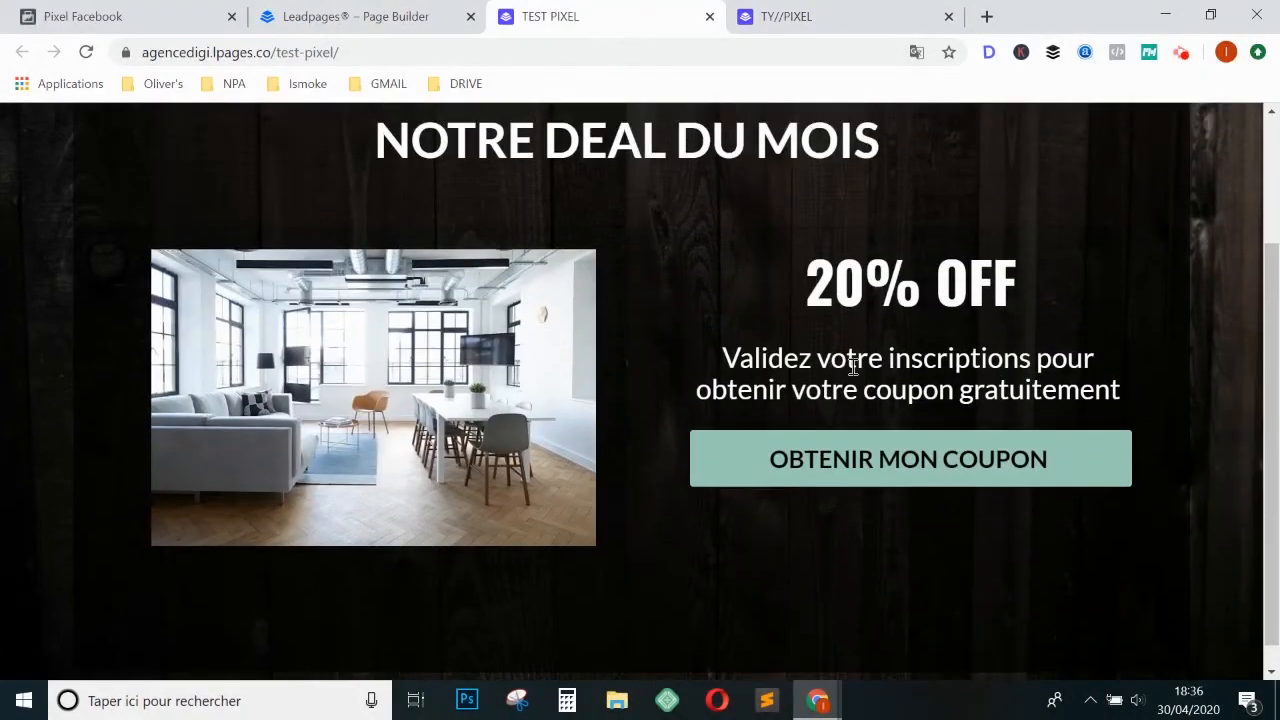
{"action": "scroll", "coordinate": [852, 367], "scroll_direction": "up", "scroll_amount": 1}
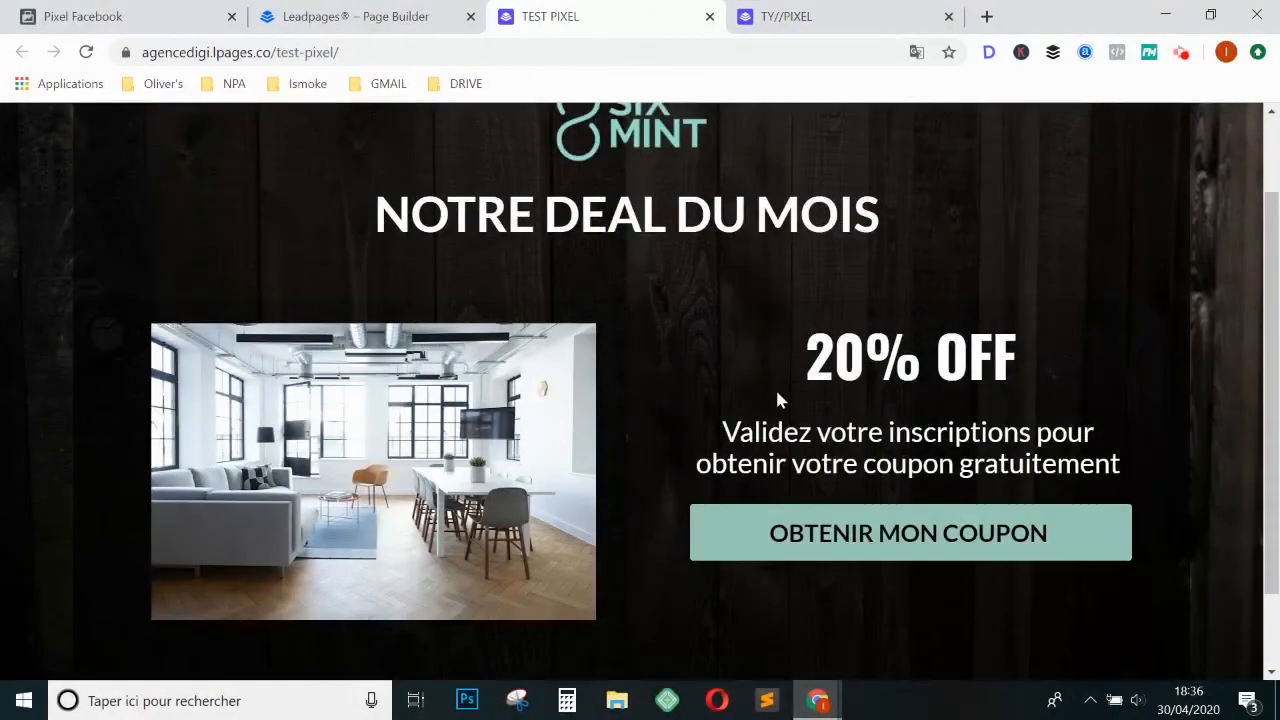
Switch to the Leadpages editor and paste the pixel base code into the page's Head Section Tracking Code in the analytics settings.
{"action": "left_click", "coordinate": [333, 10]}
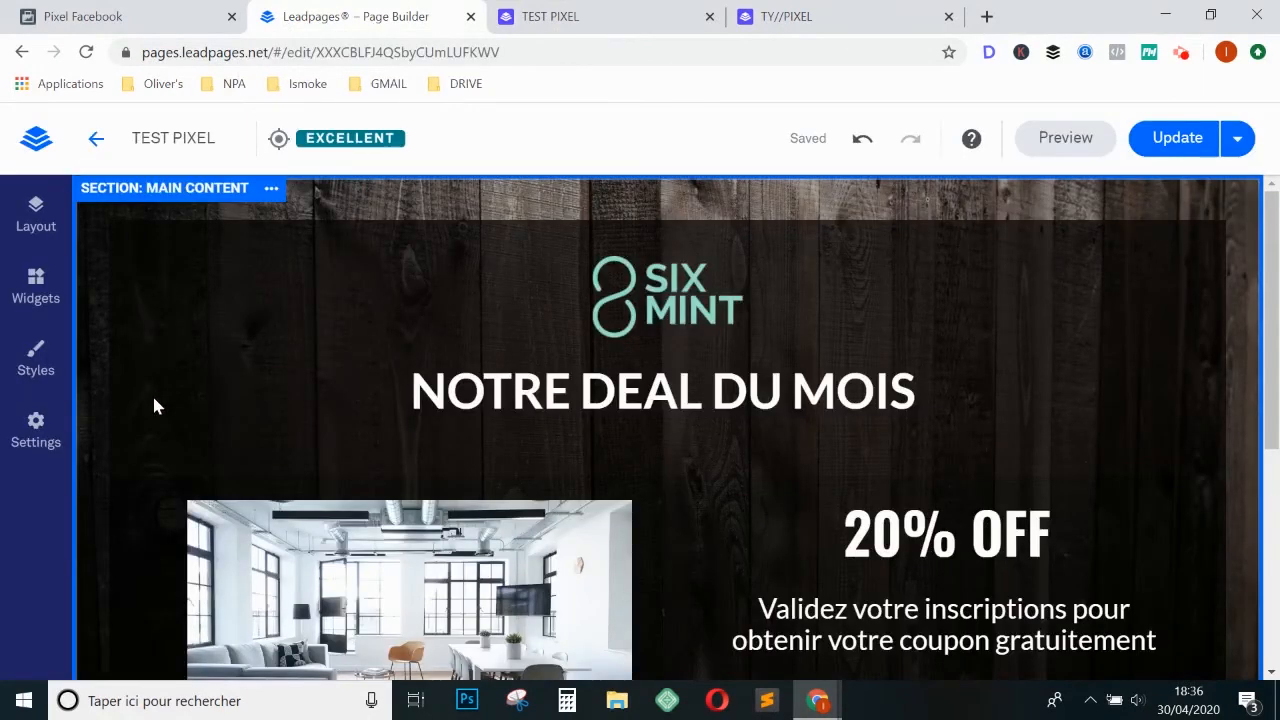
{"action": "scroll", "coordinate": [358, 385], "scroll_direction": "down", "scroll_amount": 1}
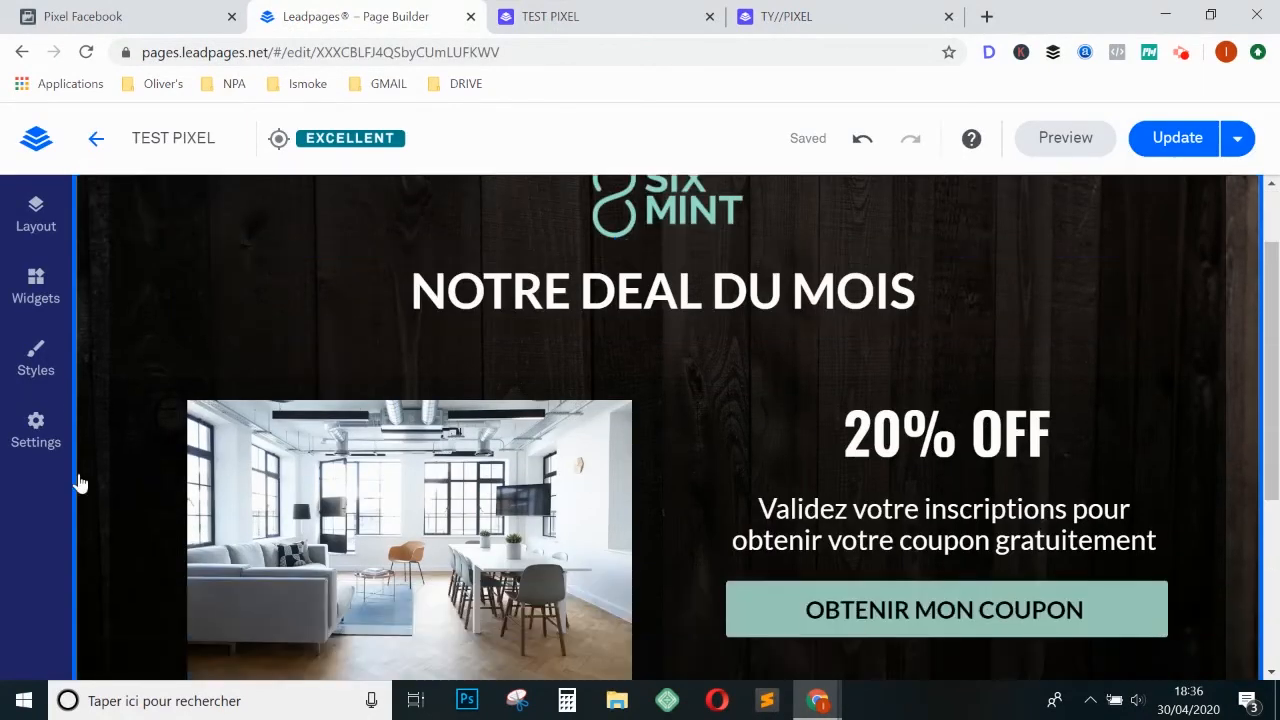
{"action": "left_click", "coordinate": [27, 446]}
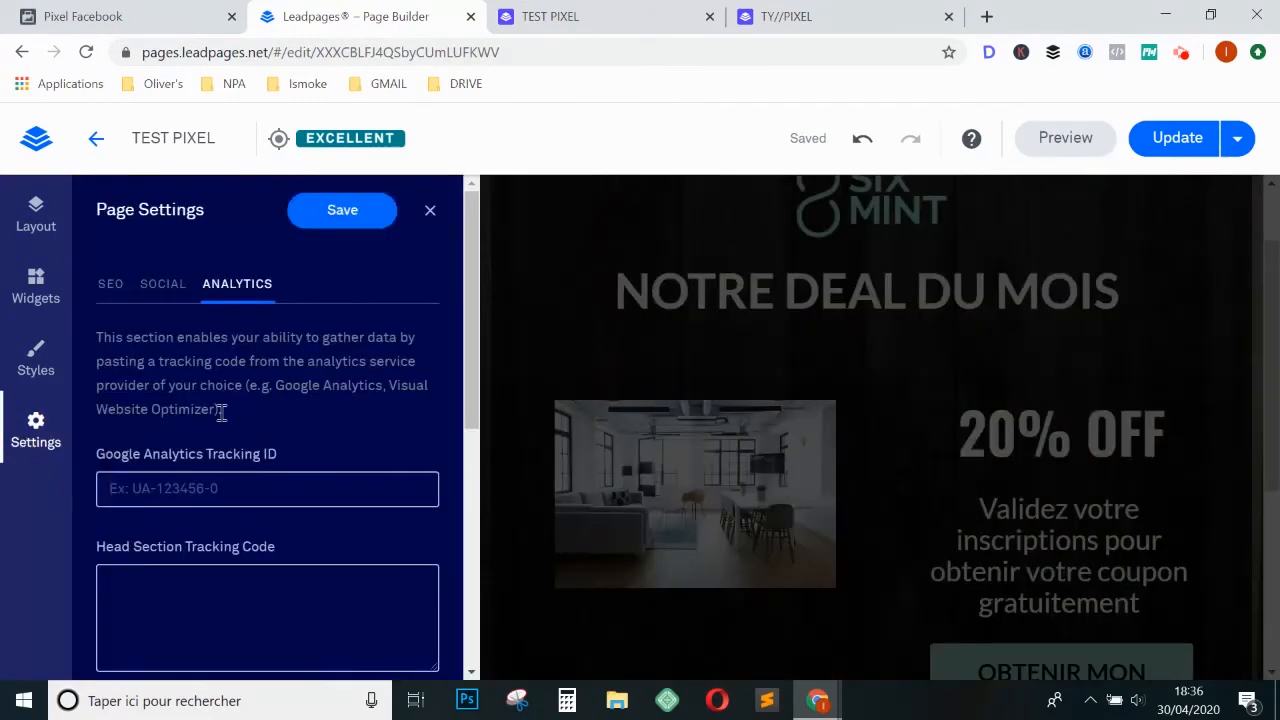
{"action": "scroll", "coordinate": [220, 408], "scroll_direction": "down", "scroll_amount": 2}
{"action": "left_click", "coordinate": [103, 356]}
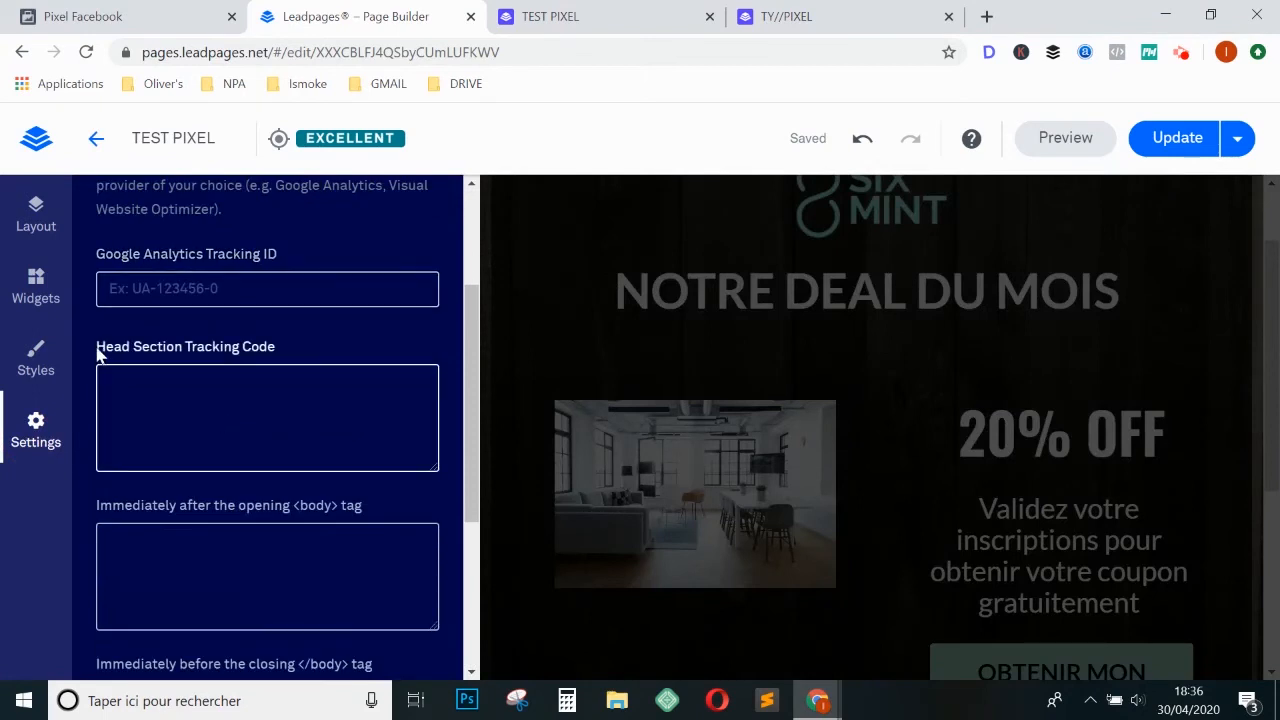
{"action": "left_click_drag", "start_coordinate": [99, 355], "coordinate": [130, 357]}
{"action": "left_click", "coordinate": [134, 398]}
{"action": "key", "text": "ctrl+v"}
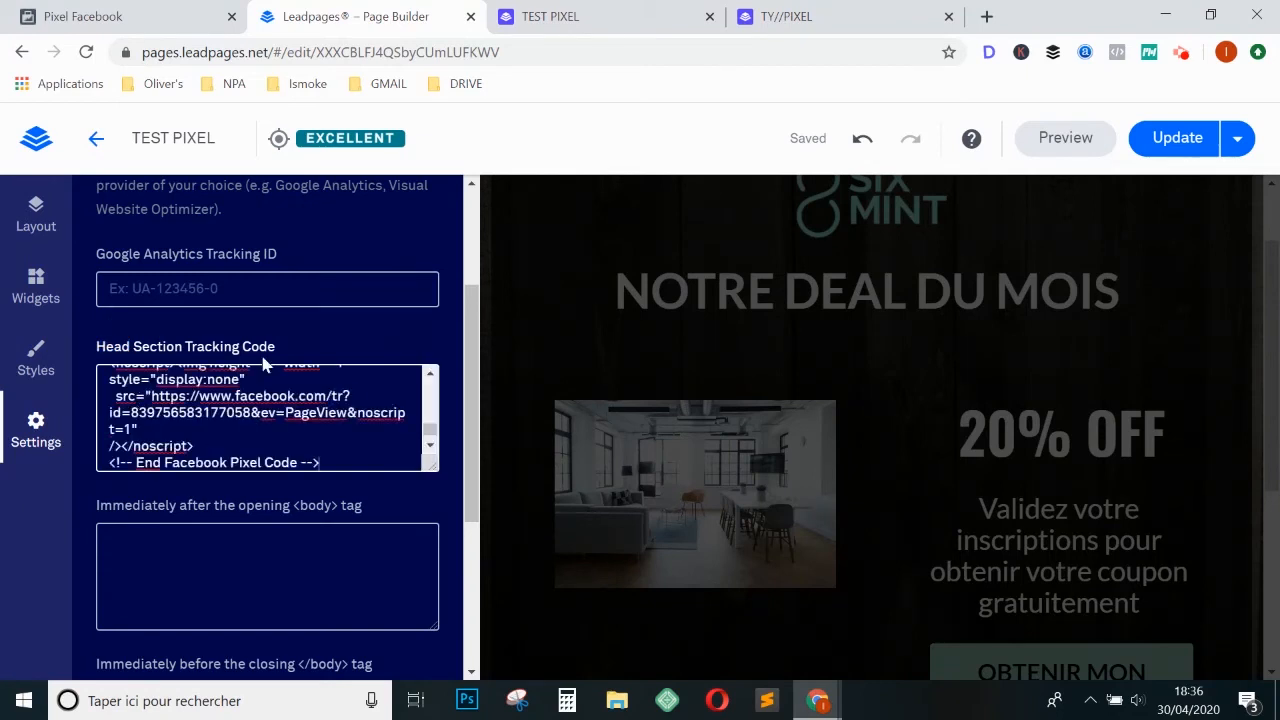
Review the beginning of the pasted pixel code and its placement within the page's tracking code settings.
{"action": "left_click_drag", "start_coordinate": [433, 410], "coordinate": [430, 386]}
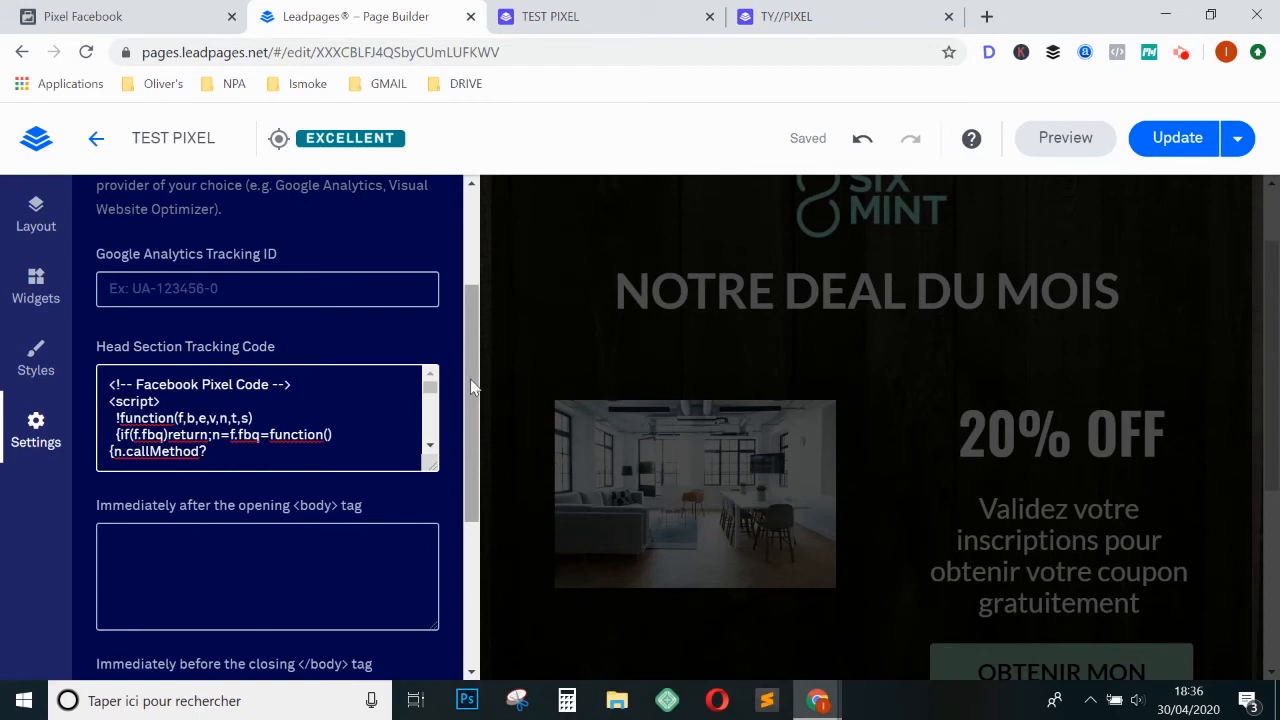
{"action": "scroll", "coordinate": [471, 385], "scroll_direction": "up", "scroll_amount": 3}
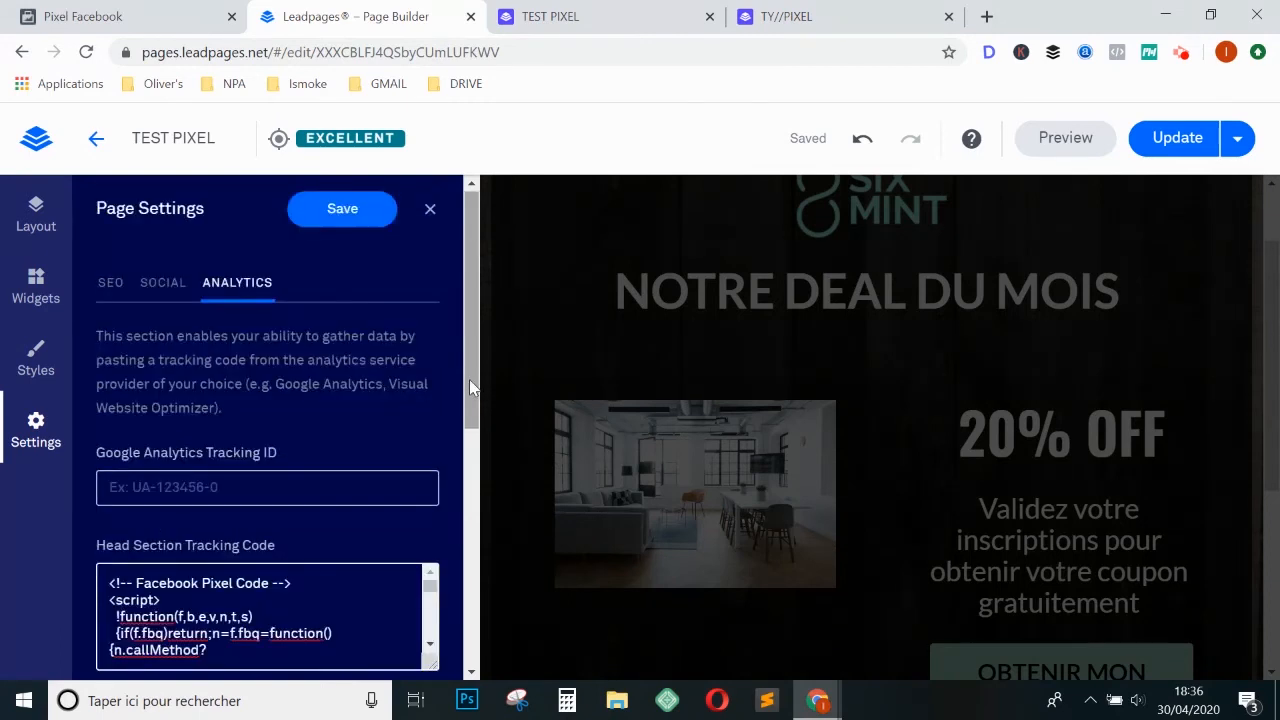
{"action": "scroll", "coordinate": [469, 379], "scroll_direction": "down", "scroll_amount": 3}
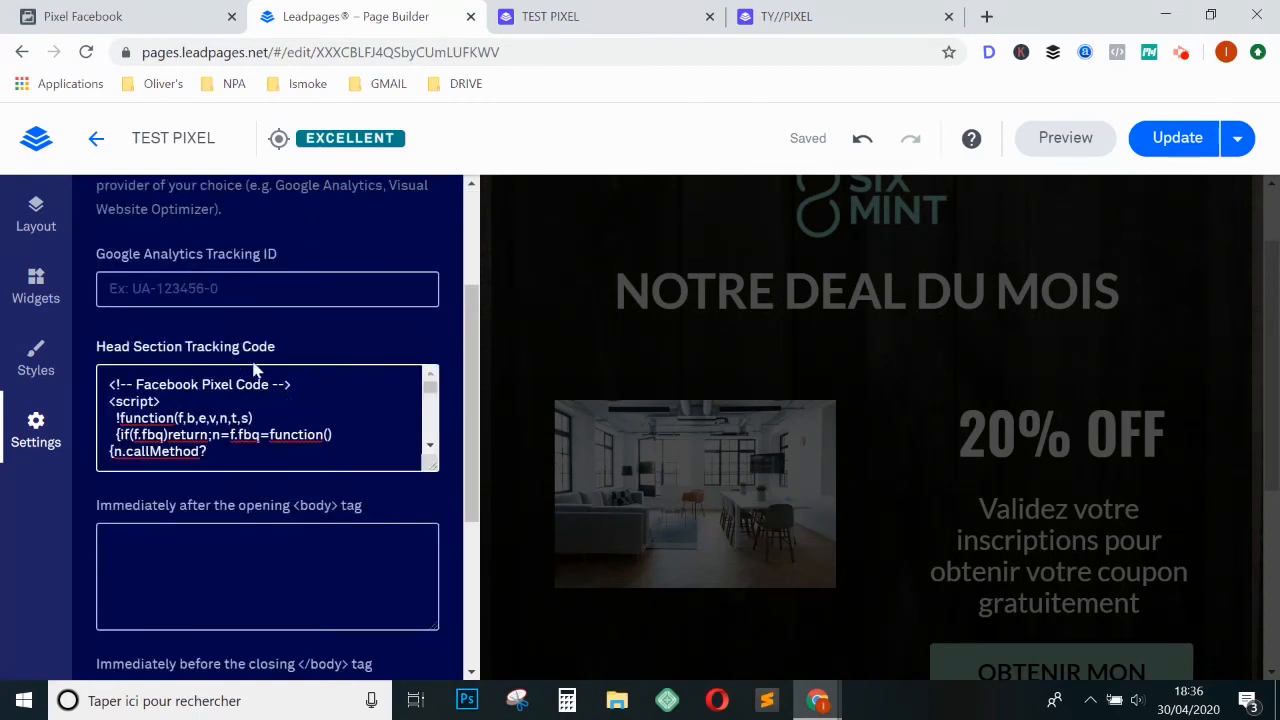
{"action": "left_click_drag", "start_coordinate": [467, 330], "coordinate": [476, 268]}
{"action": "scroll", "coordinate": [469, 281], "scroll_direction": "up", "scroll_amount": 1}
{"action": "scroll", "coordinate": [457, 385], "scroll_direction": "down", "scroll_amount": 1}
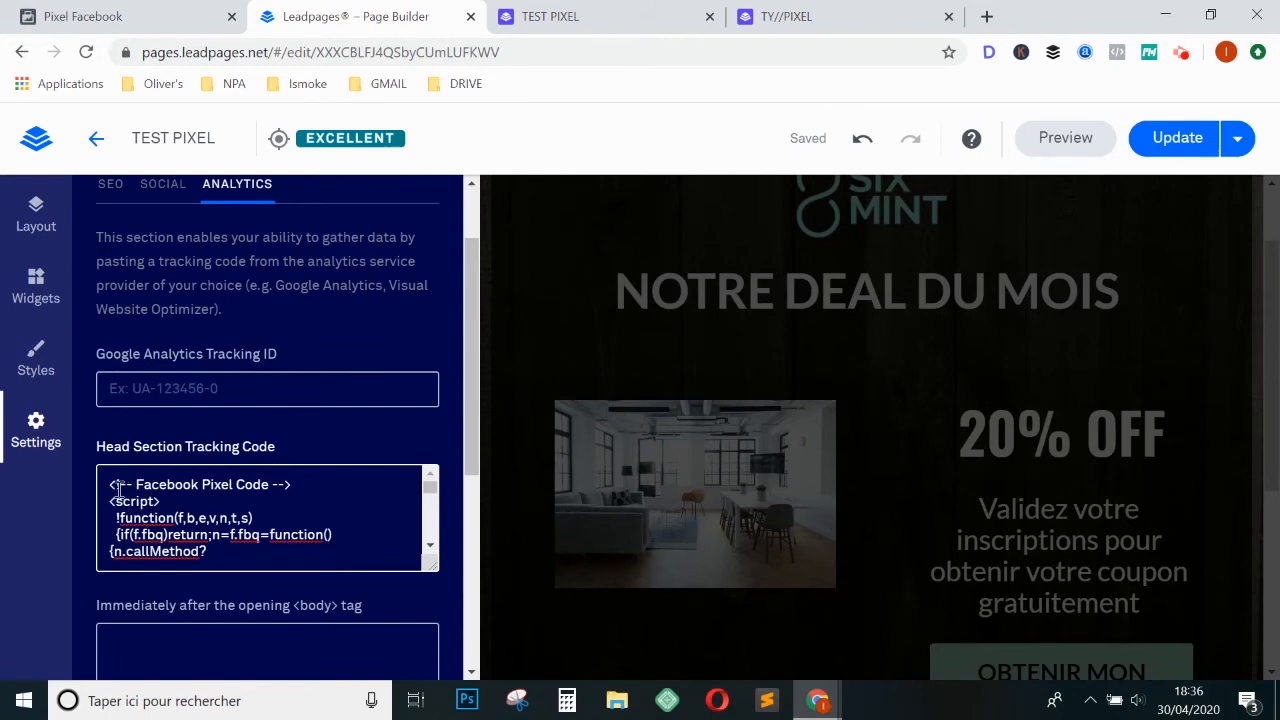
Check the pasted Facebook pixel code in the Head Section Tracking Code from its opening comment through its end comment.
{"action": "left_click_drag", "start_coordinate": [110, 485], "coordinate": [165, 501]}
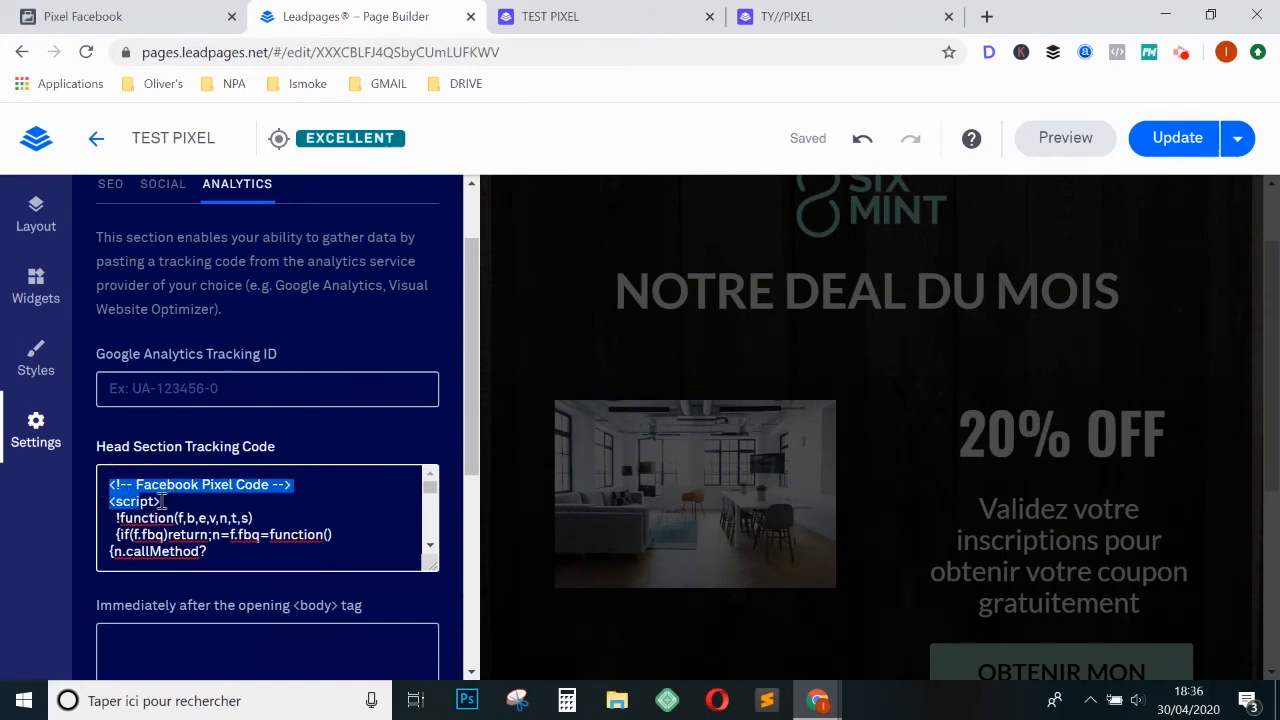
{"action": "scroll", "coordinate": [400, 352], "scroll_direction": "up", "scroll_amount": 1}
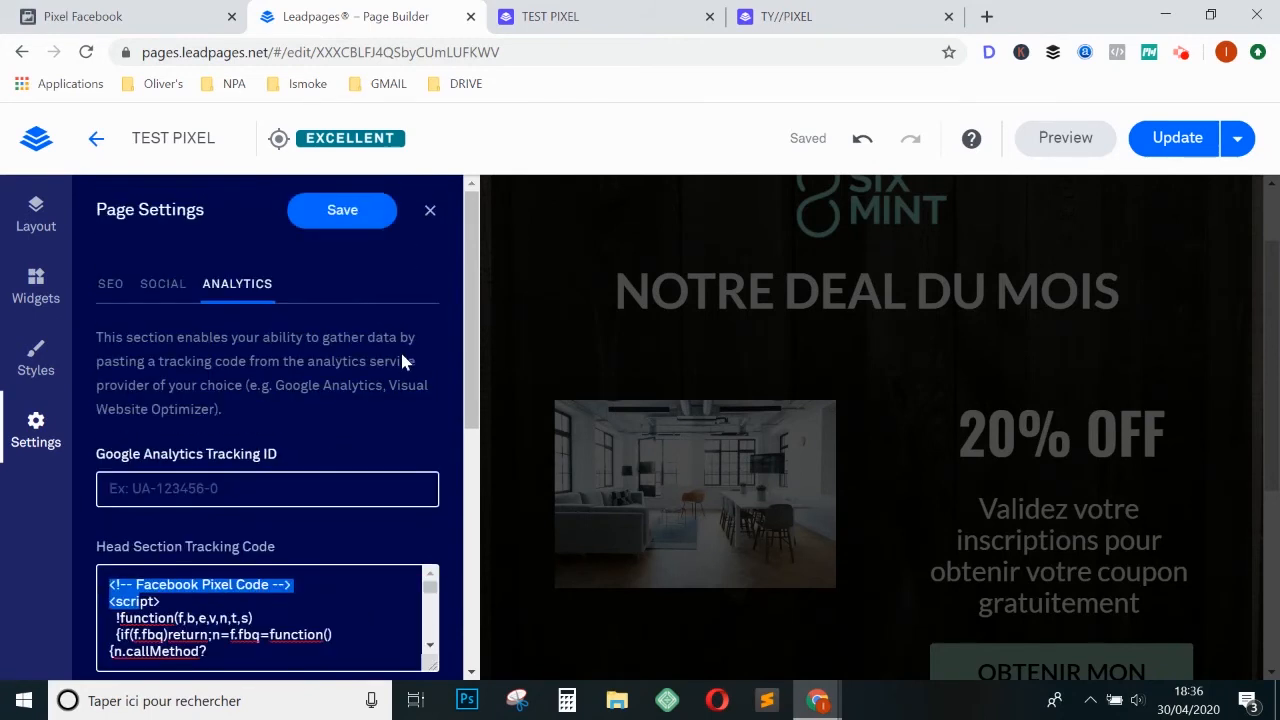
{"action": "scroll", "coordinate": [440, 346], "scroll_direction": "down", "scroll_amount": 3}
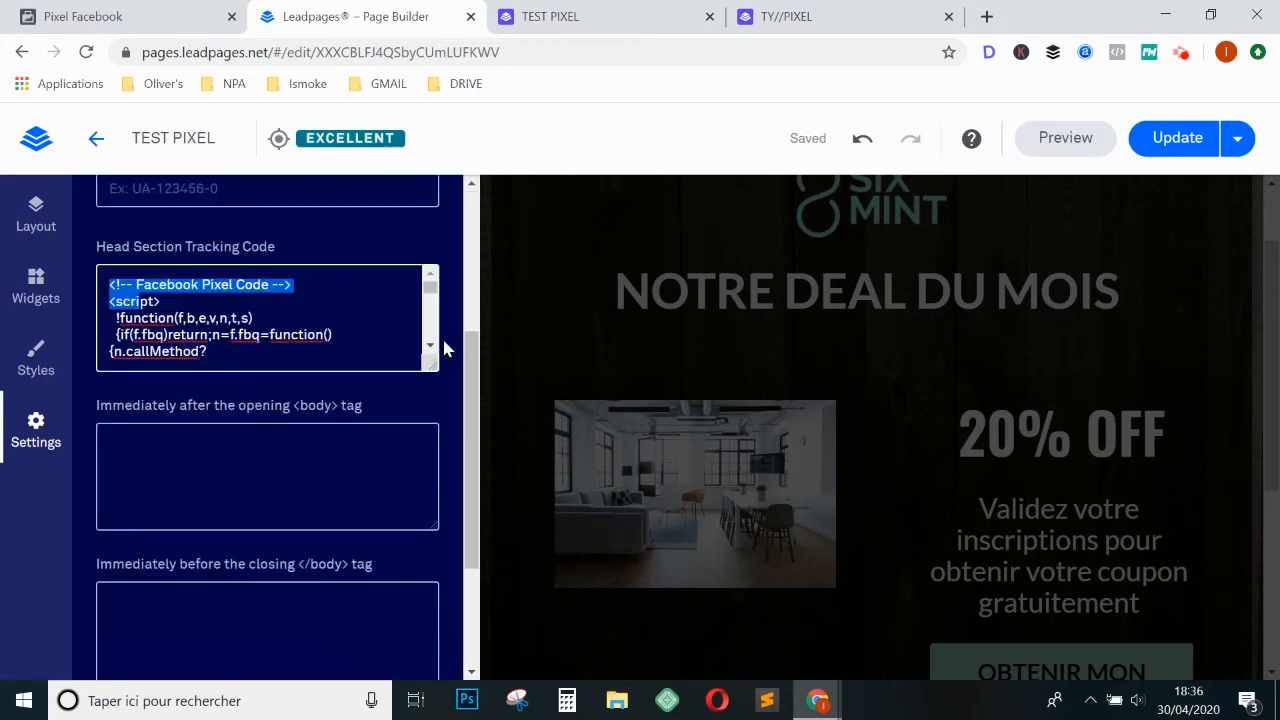
{"action": "scroll", "coordinate": [425, 325], "scroll_direction": "down", "scroll_amount": 6}
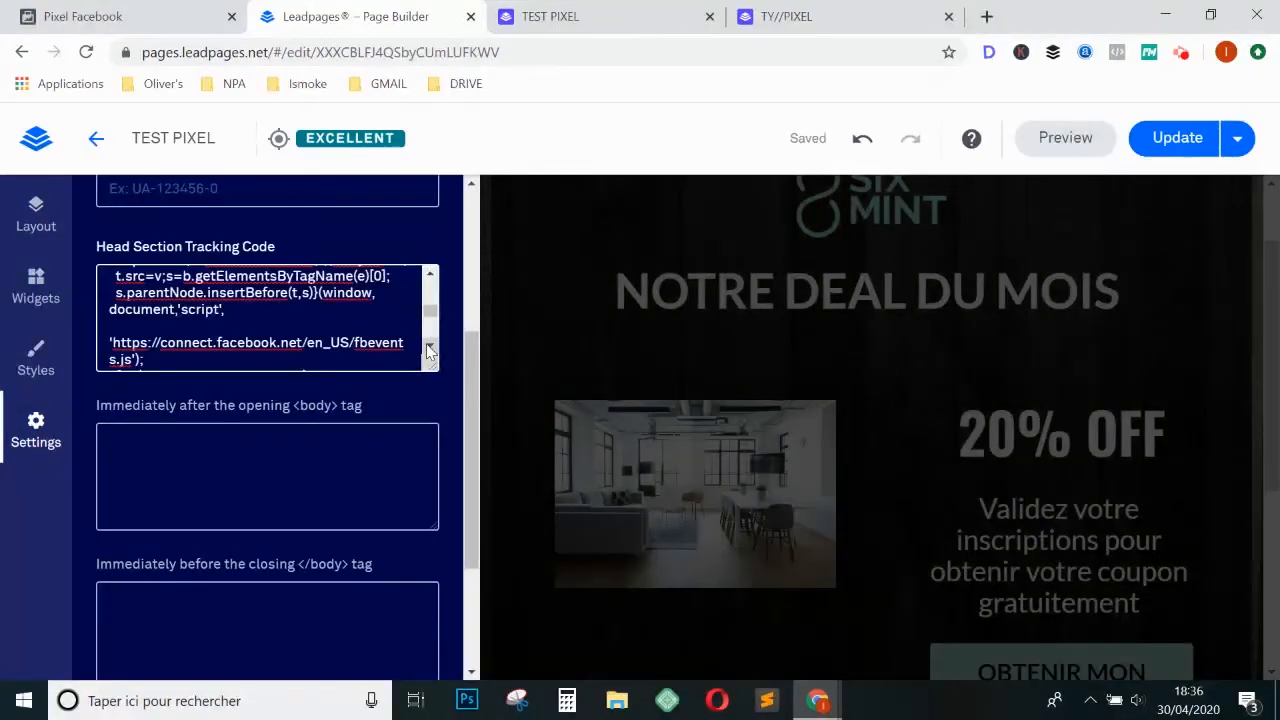
{"action": "scroll", "coordinate": [427, 316], "scroll_direction": "down", "scroll_amount": 1}
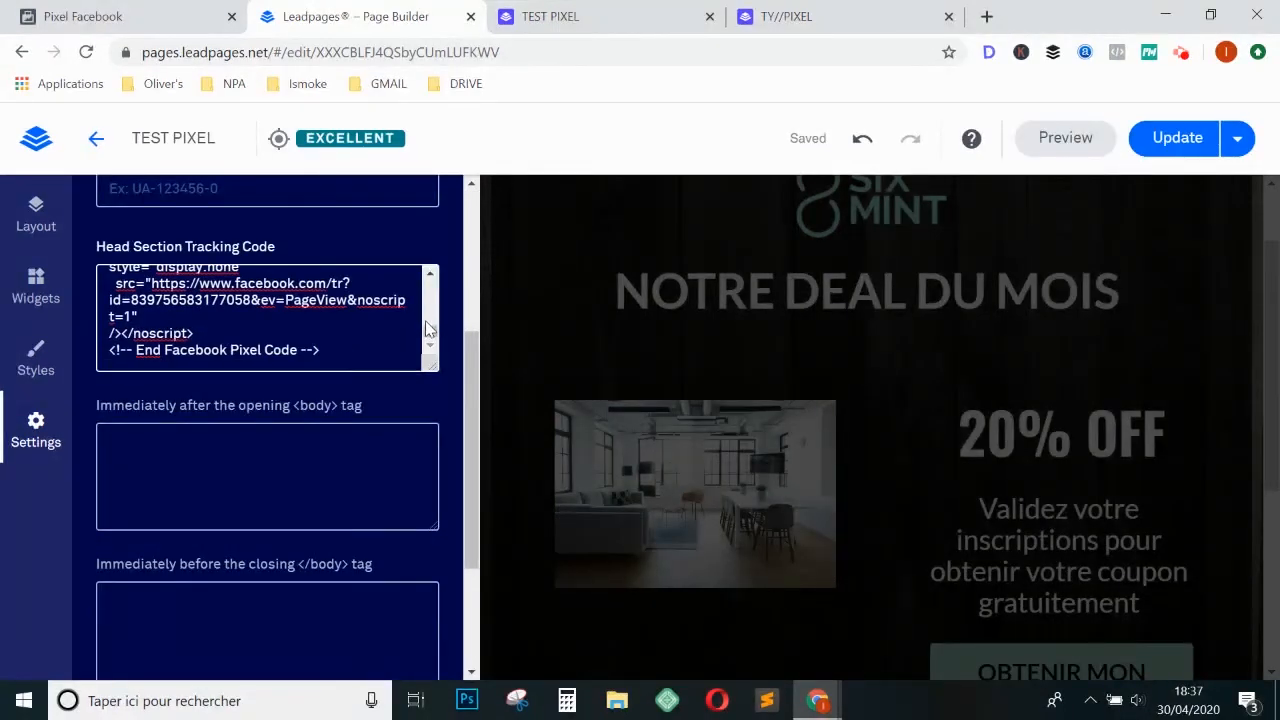
{"action": "scroll", "coordinate": [466, 352], "scroll_direction": "up", "scroll_amount": 3}
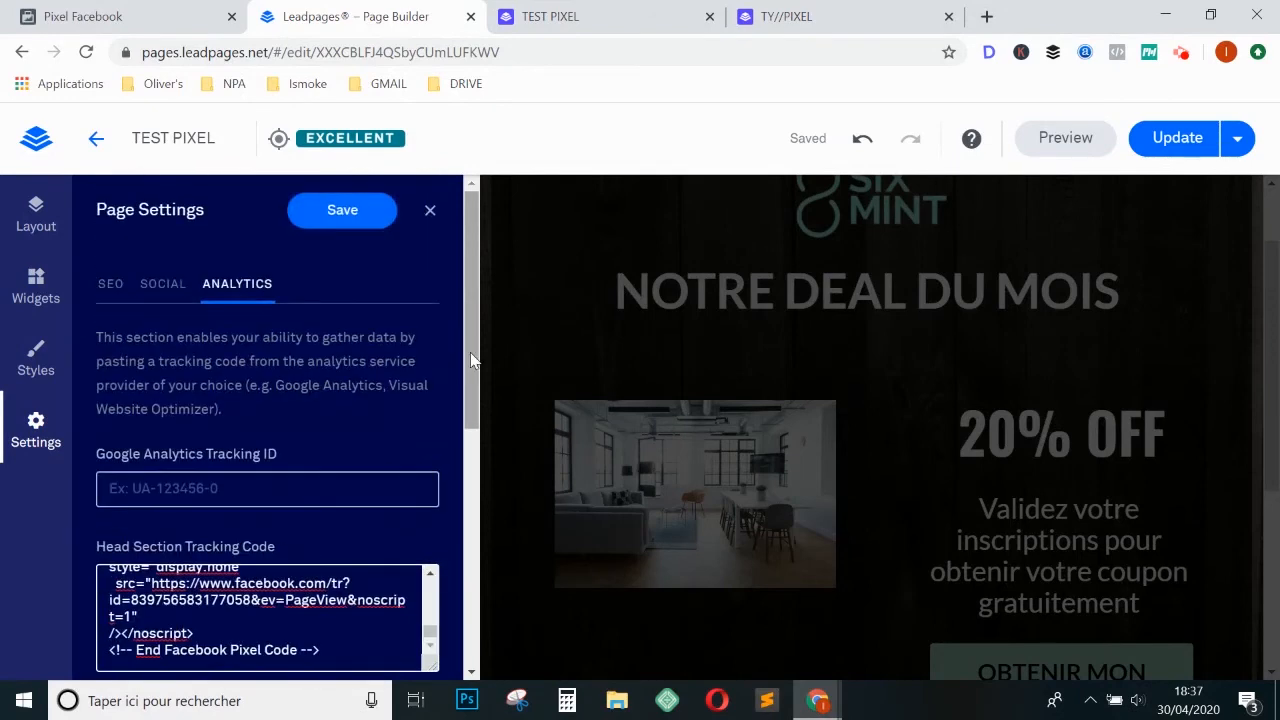
Save the page's analytics settings and publish the update to the TEST PIXEL page.
{"action": "left_click", "coordinate": [345, 228]}
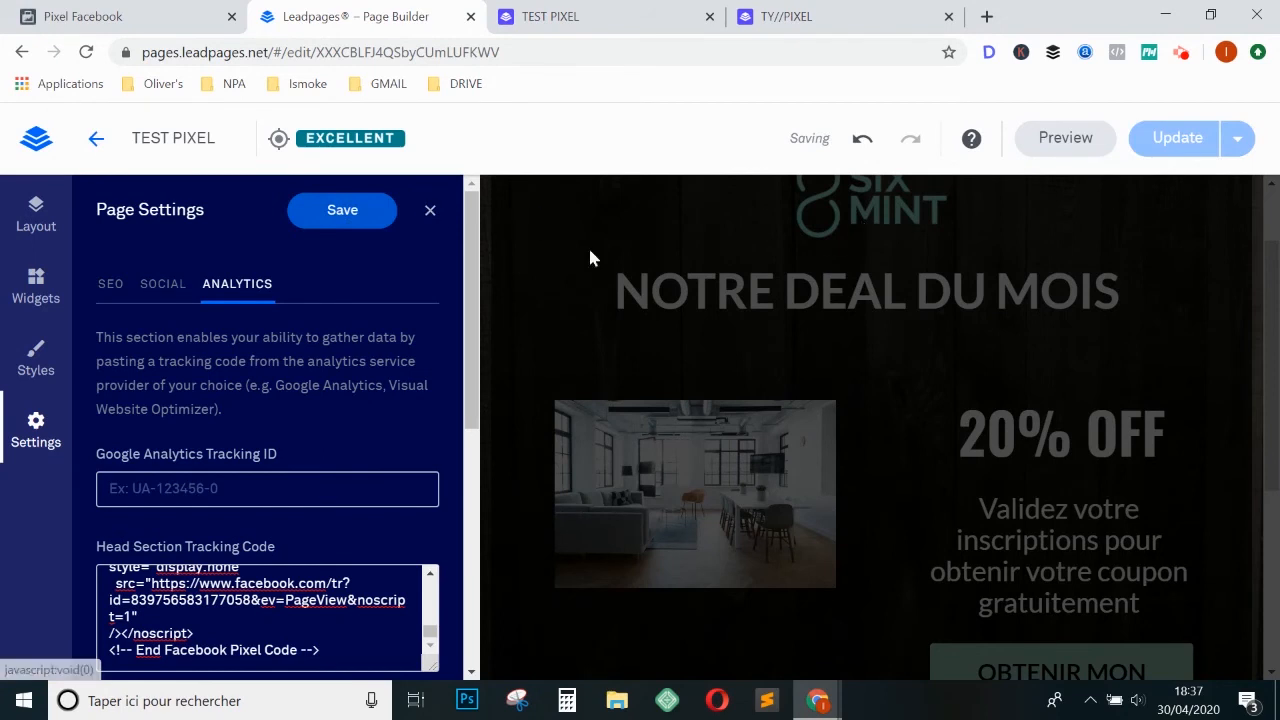
{"action": "left_click", "coordinate": [362, 230]}
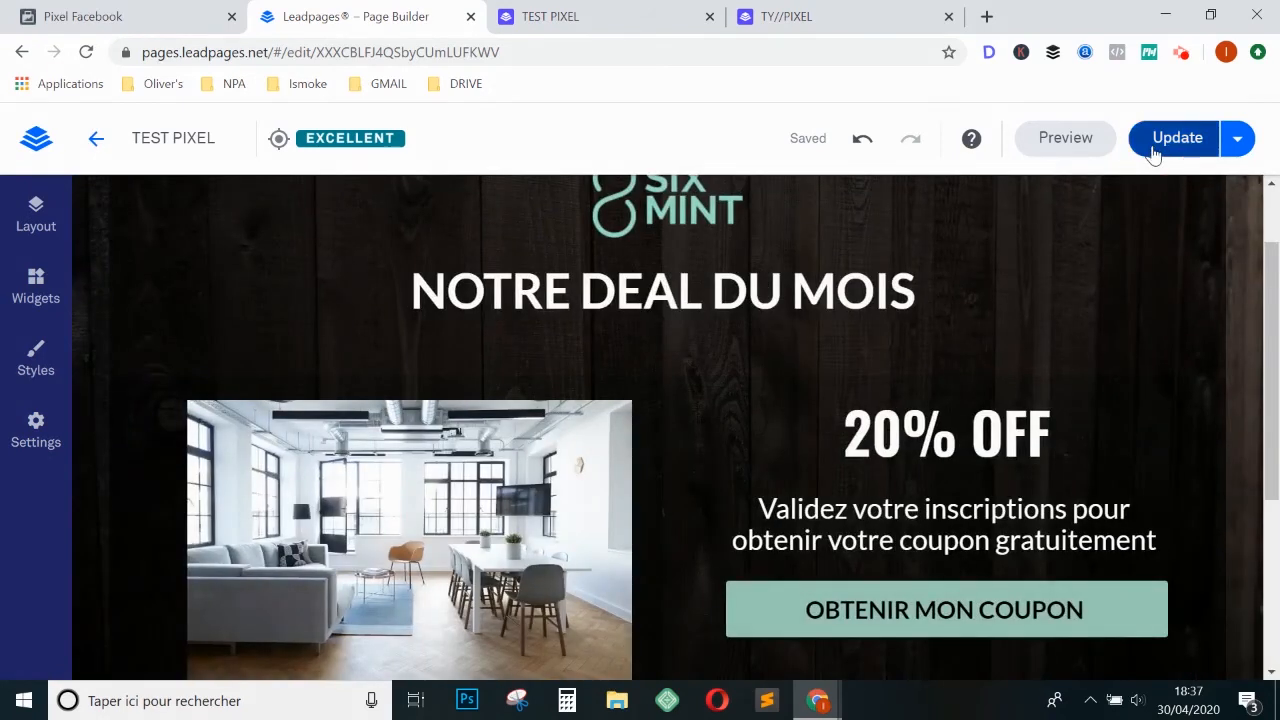
{"action": "left_click", "coordinate": [1154, 154]}
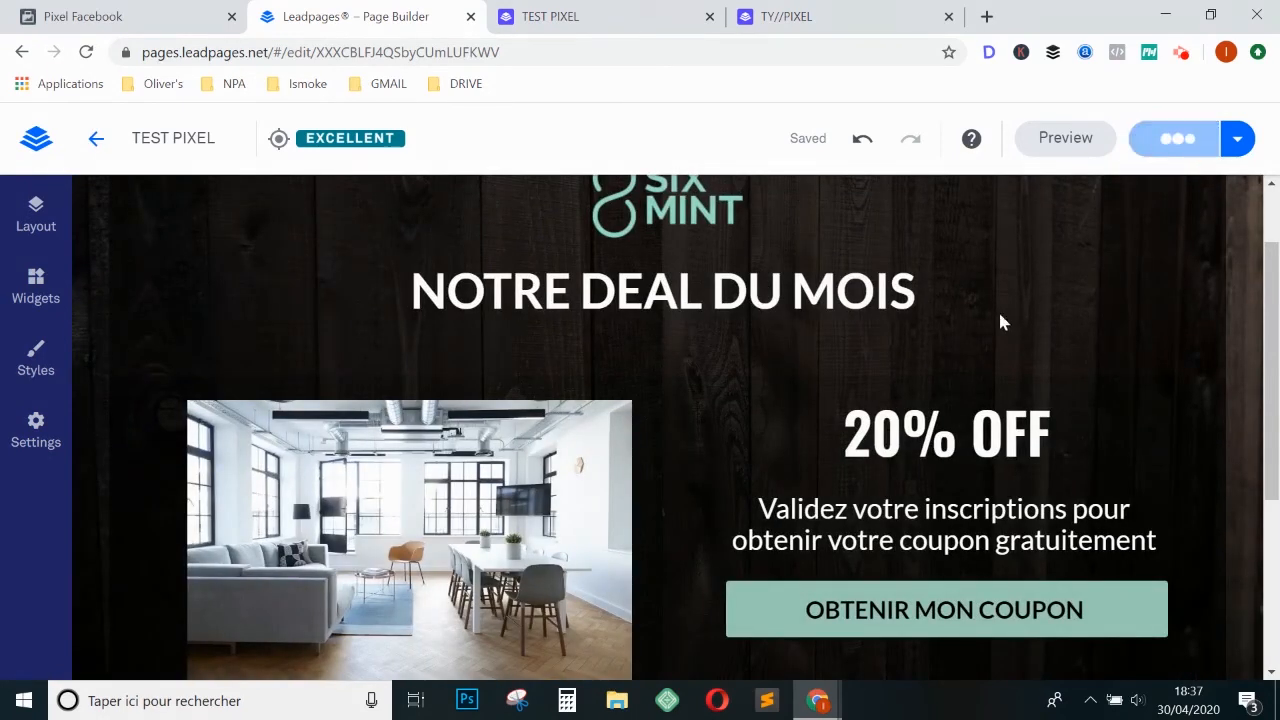
View the published TEST PIXEL and TY//PIXEL pages, checking the Facebook Pixel Helper indicator on each.
{"action": "left_click", "coordinate": [594, 12]}
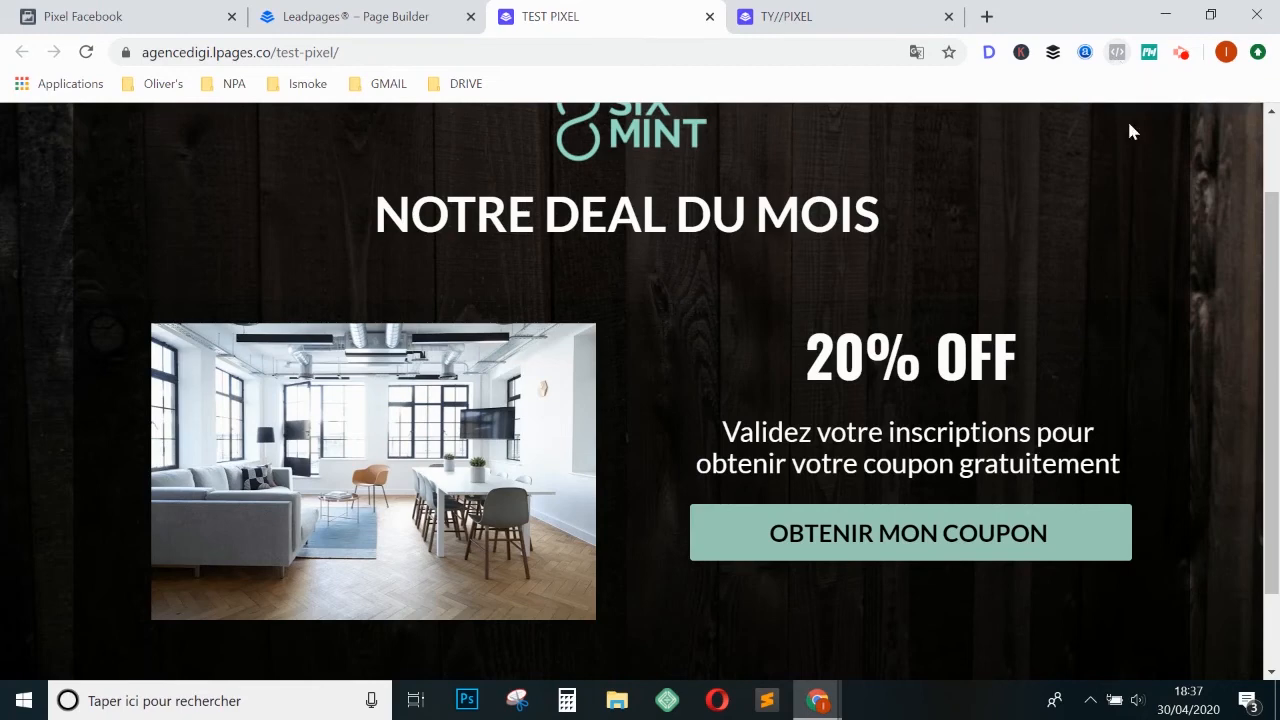
{"action": "scroll", "coordinate": [1129, 124], "scroll_direction": "up", "scroll_amount": 2}
{"action": "left_click_drag", "start_coordinate": [1275, 212], "coordinate": [1277, 360]}
{"action": "scroll", "coordinate": [1146, 332], "scroll_direction": "up", "scroll_amount": 3}
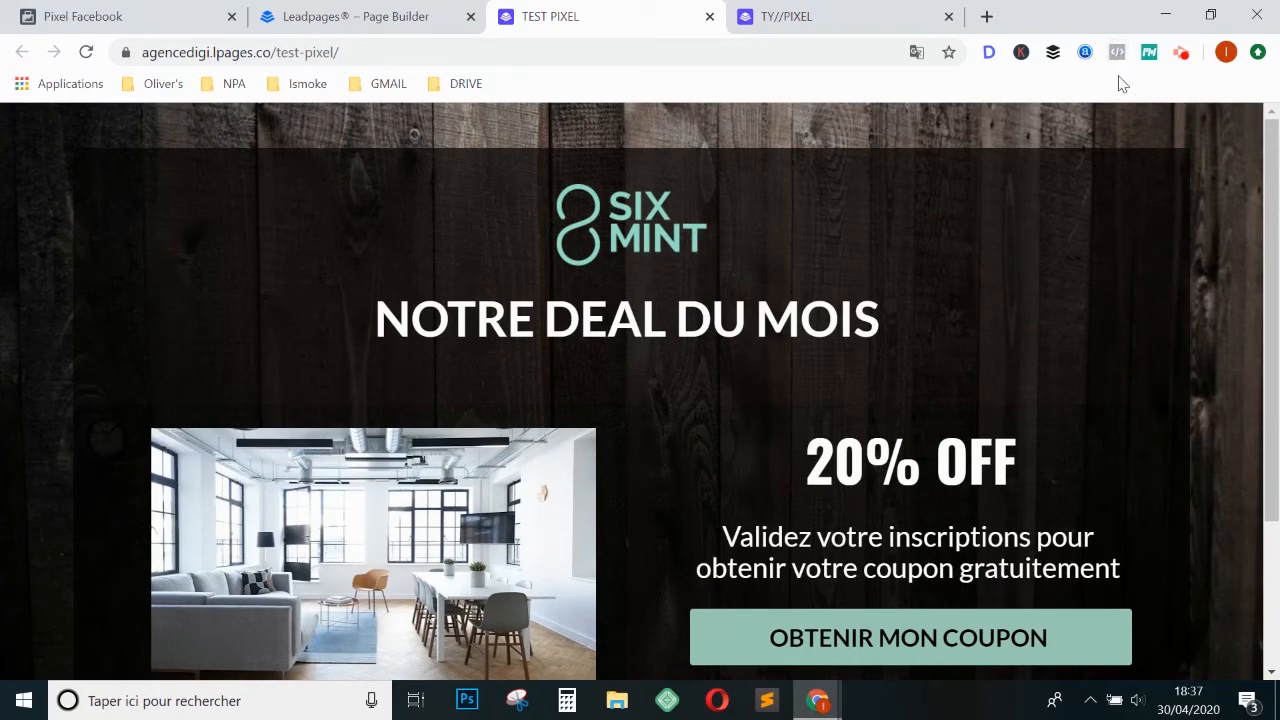
{"action": "left_click", "coordinate": [835, 20]}
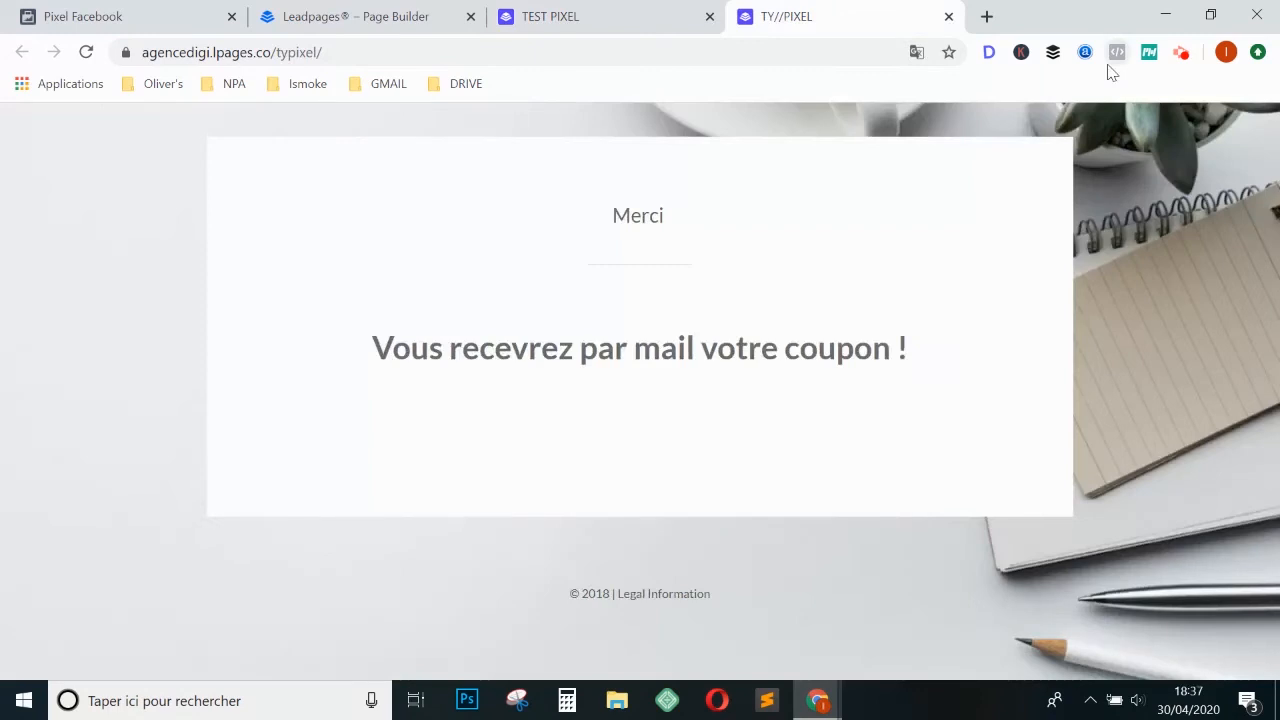
{"action": "left_click", "coordinate": [600, 17]}
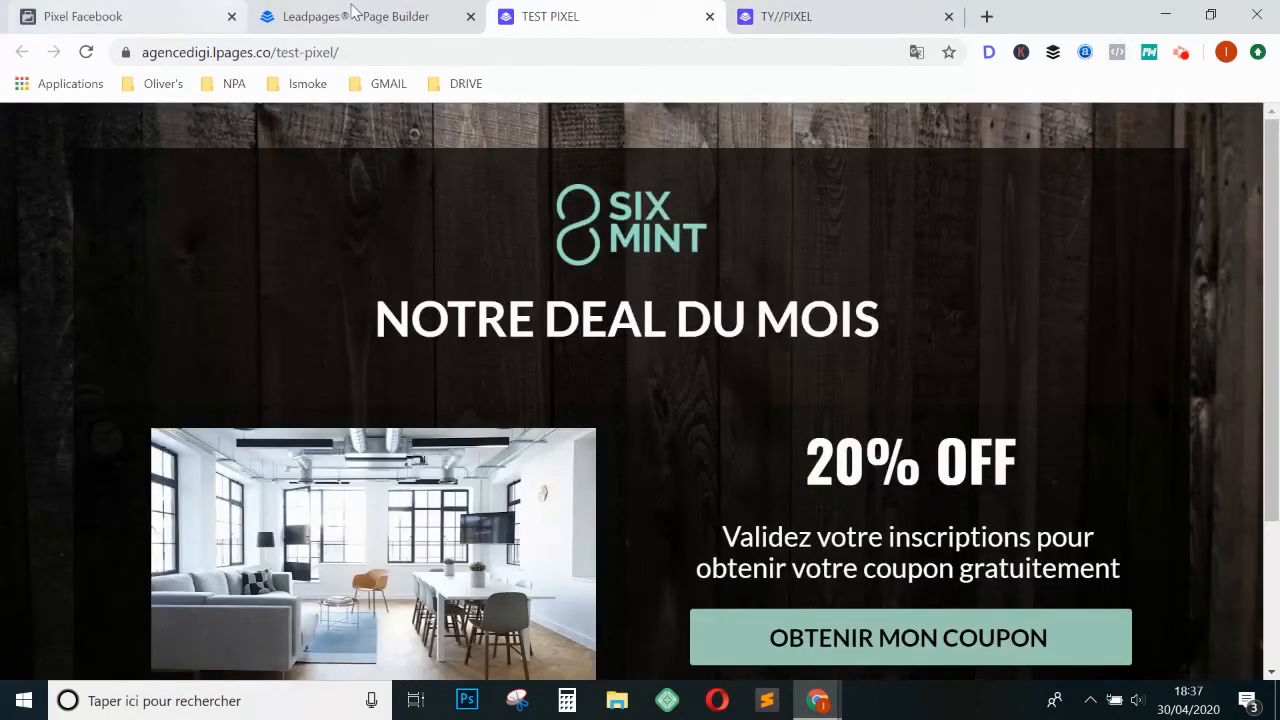
Copy the web address of the published TEST PIXEL landing page.
{"action": "left_click", "coordinate": [400, 60]}
{"action": "key", "text": "ctrl+a"}
{"action": "key", "text": "ctrl+c"}
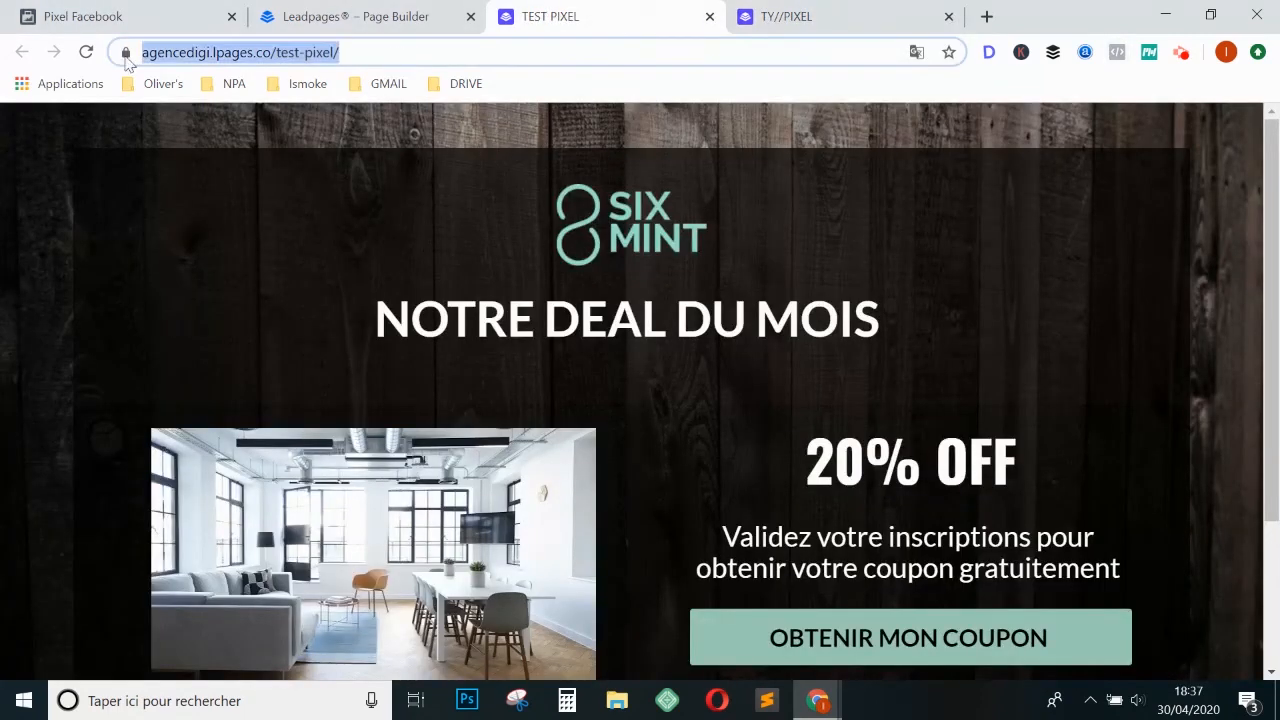
{"action": "scroll", "coordinate": [1048, 409], "scroll_direction": "down", "scroll_amount": 2}
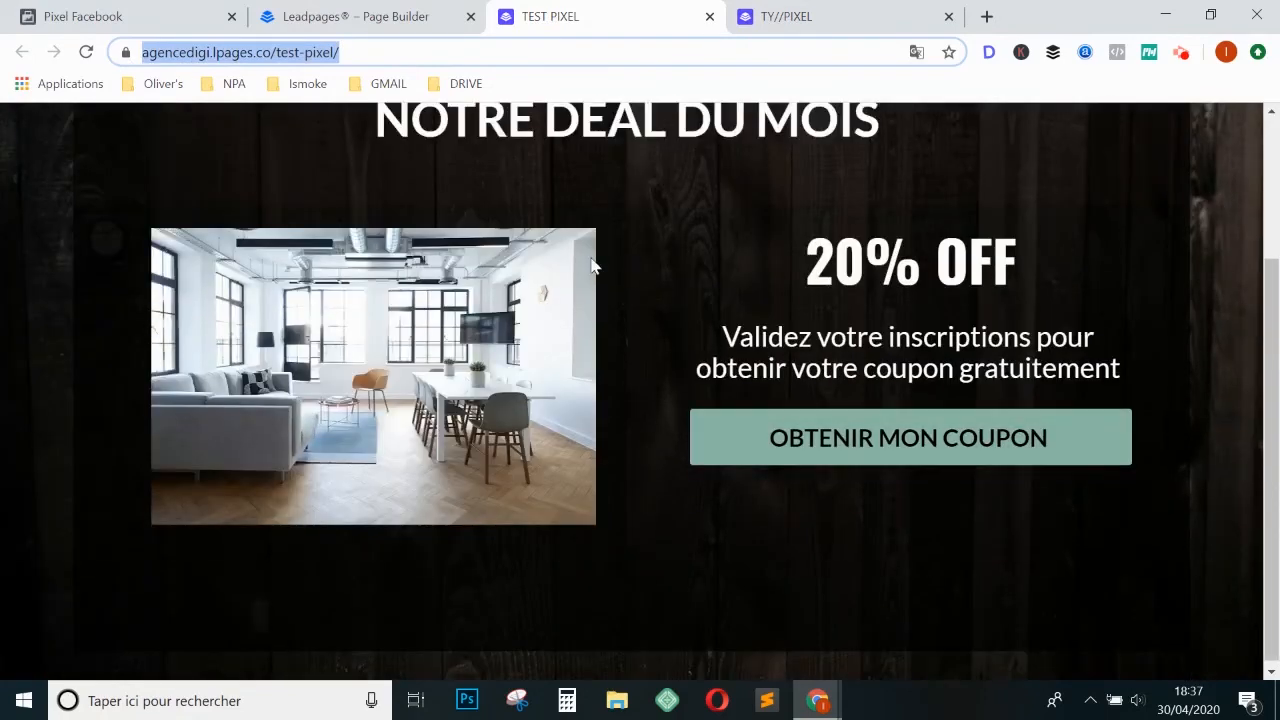
{"action": "scroll", "coordinate": [594, 260], "scroll_direction": "up", "scroll_amount": 2}
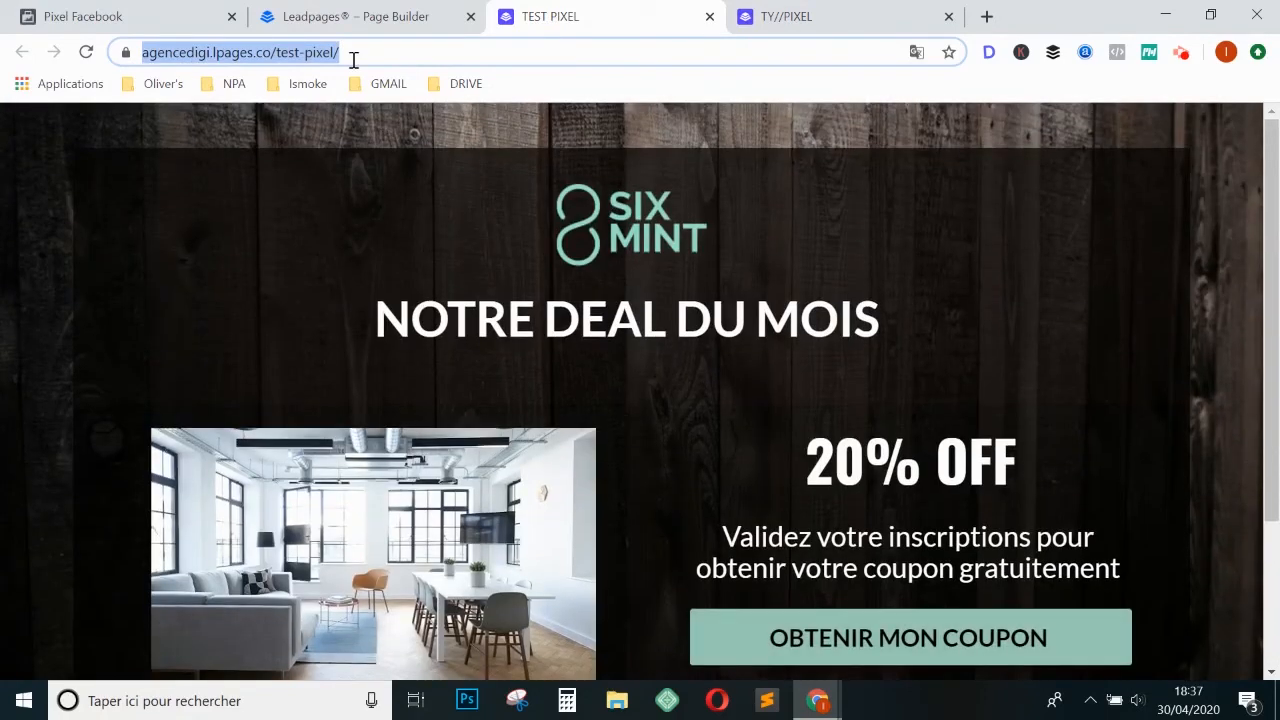
{"action": "right_click", "coordinate": [276, 55]}
{"action": "right_click", "coordinate": [266, 55]}
{"action": "right_click", "coordinate": [263, 57]}
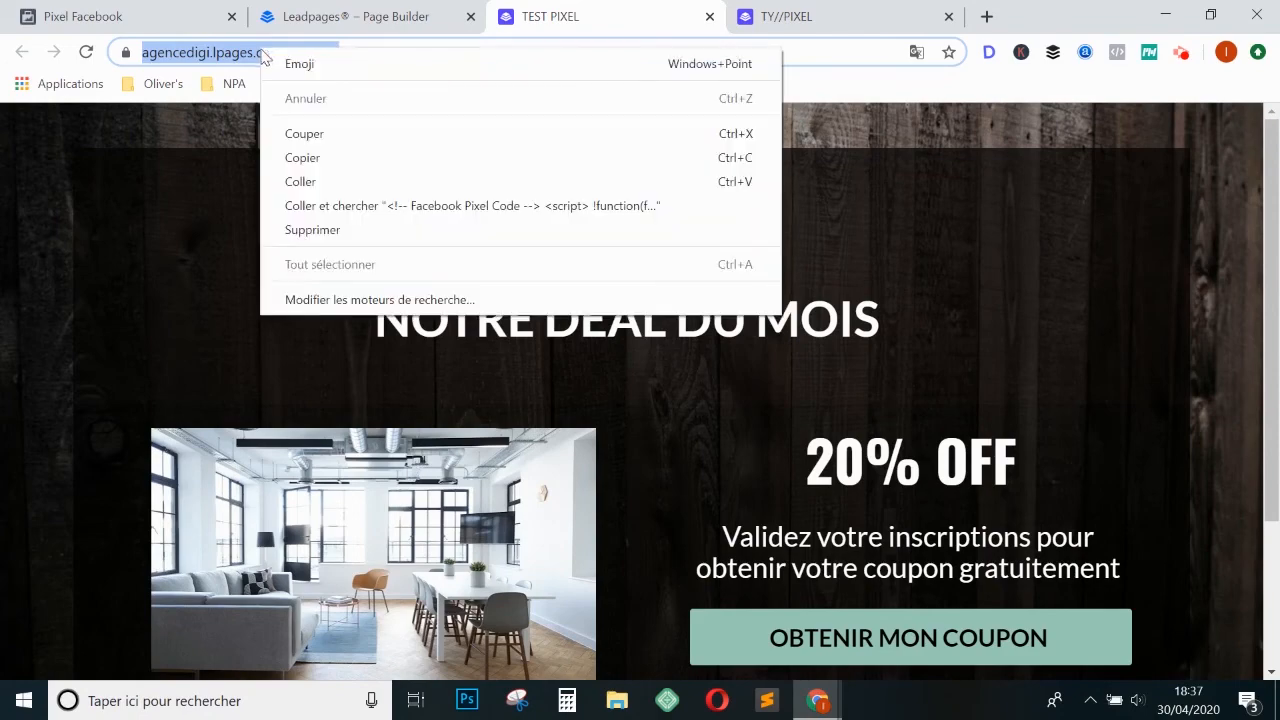
{"action": "left_click", "coordinate": [310, 160]}
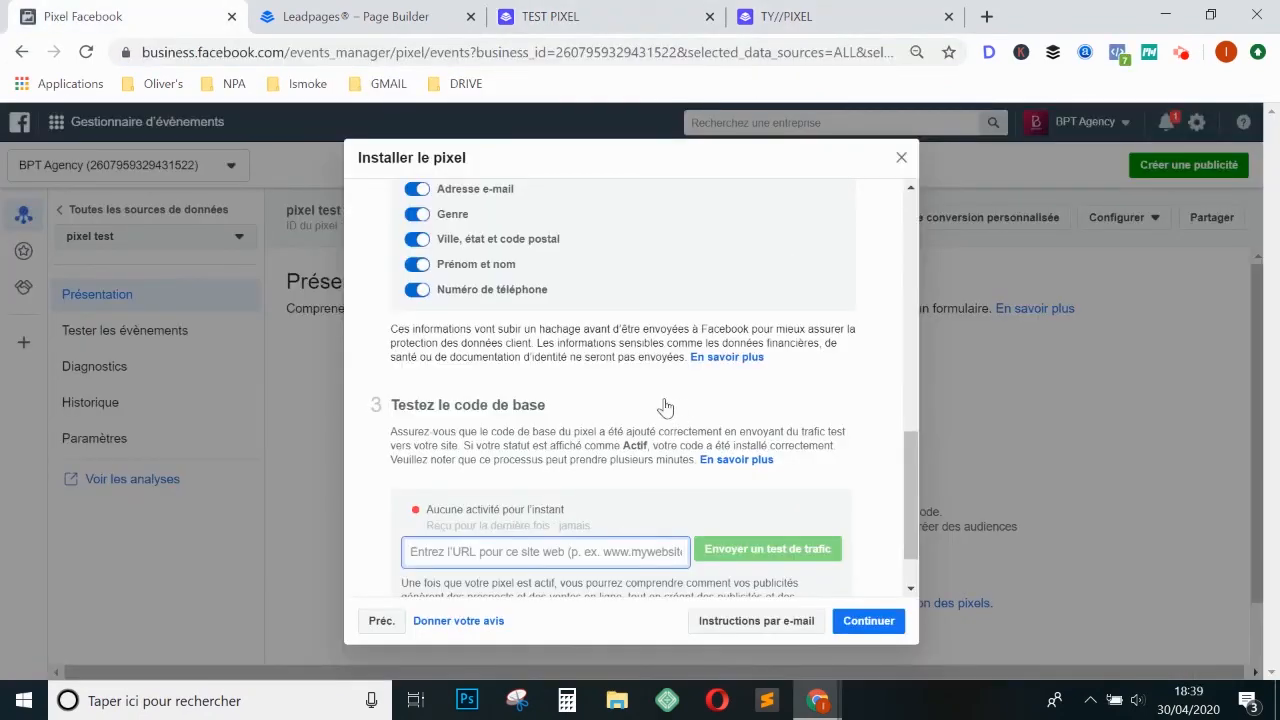
{"action": "right_click", "coordinate": [487, 555]}
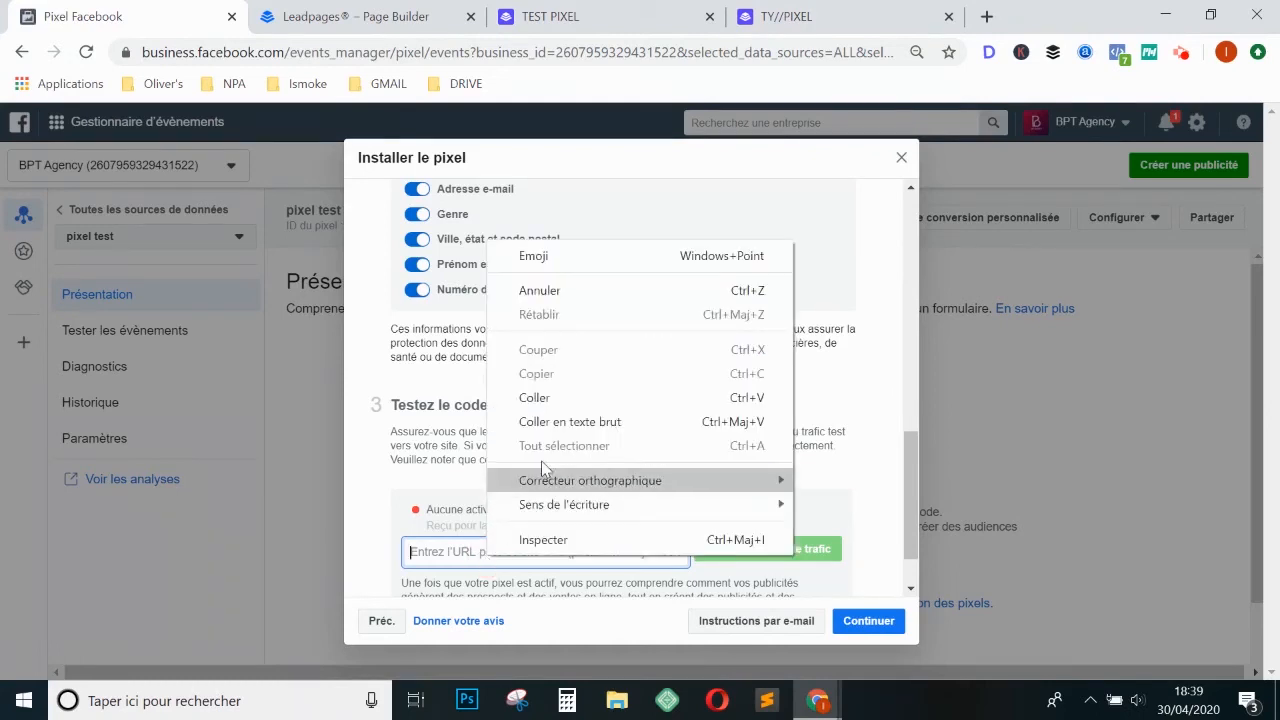
{"action": "left_click", "coordinate": [562, 398]}
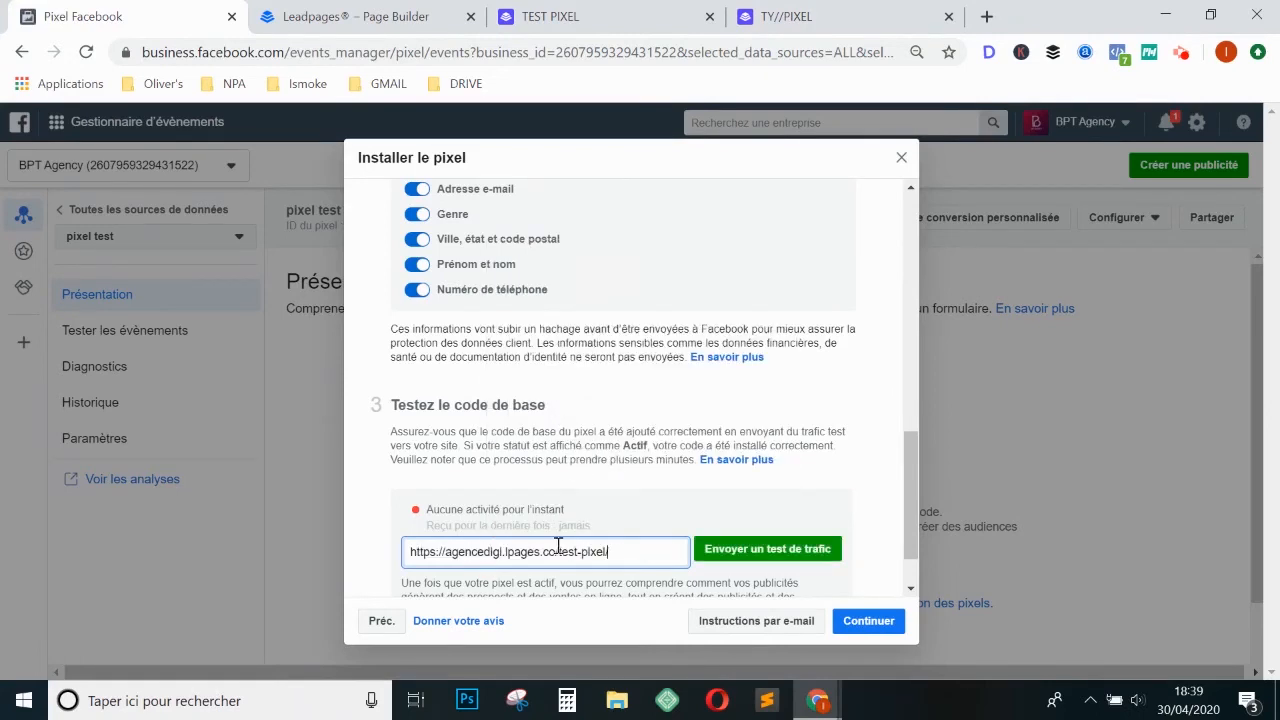
{"action": "left_click", "coordinate": [743, 553]}
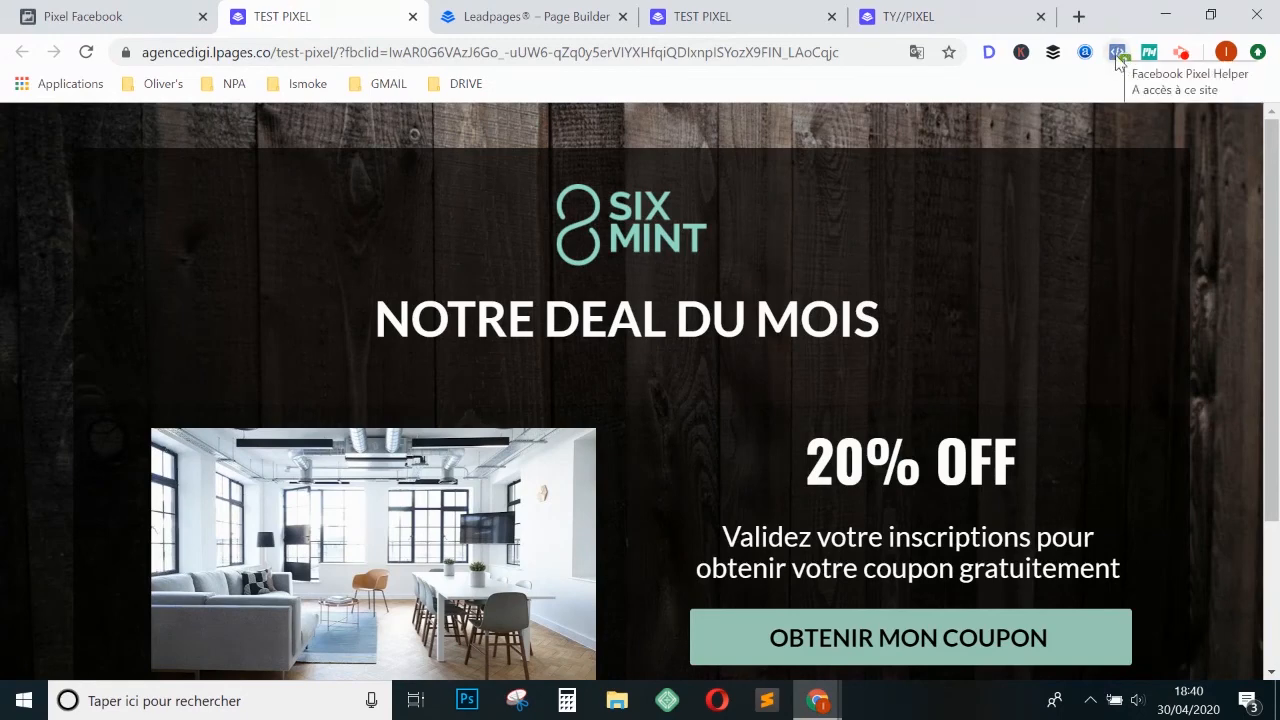
Inspect the detected pixel and its PageView event details on the landing page with Facebook Pixel Helper, and close the helper.
{"action": "left_click", "coordinate": [1117, 53]}
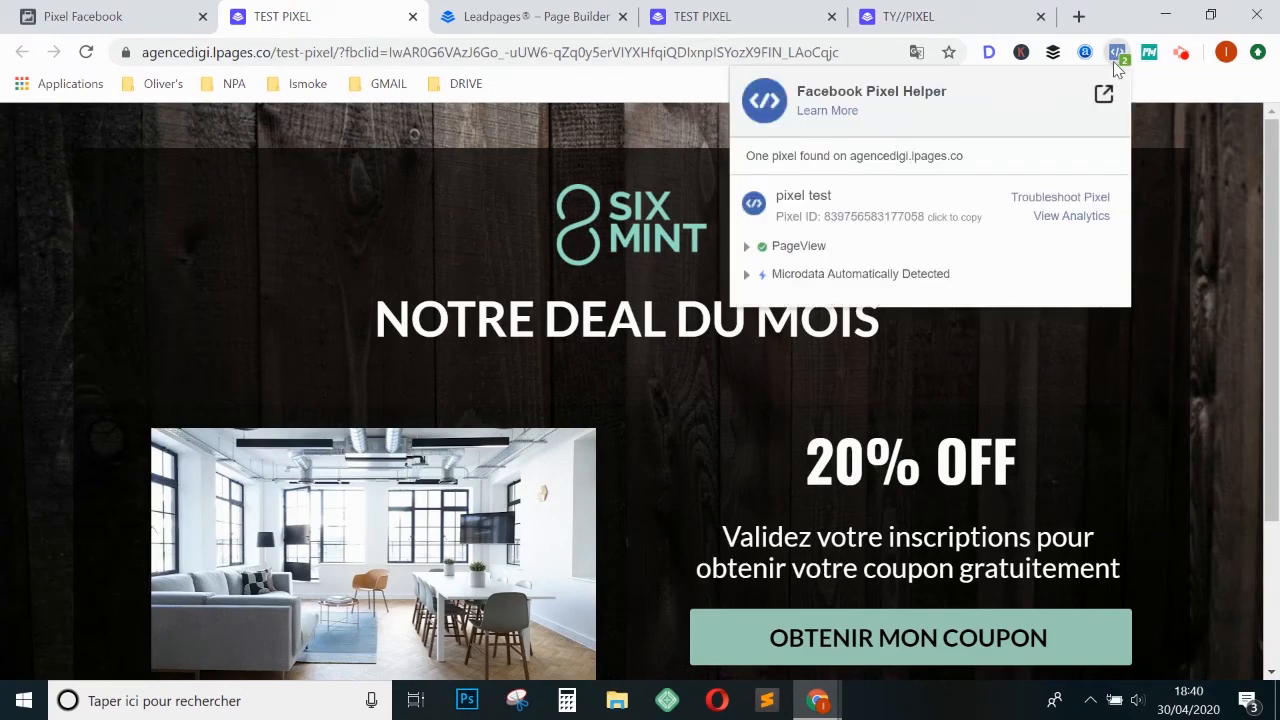
{"action": "left_click_drag", "start_coordinate": [776, 196], "coordinate": [833, 195]}
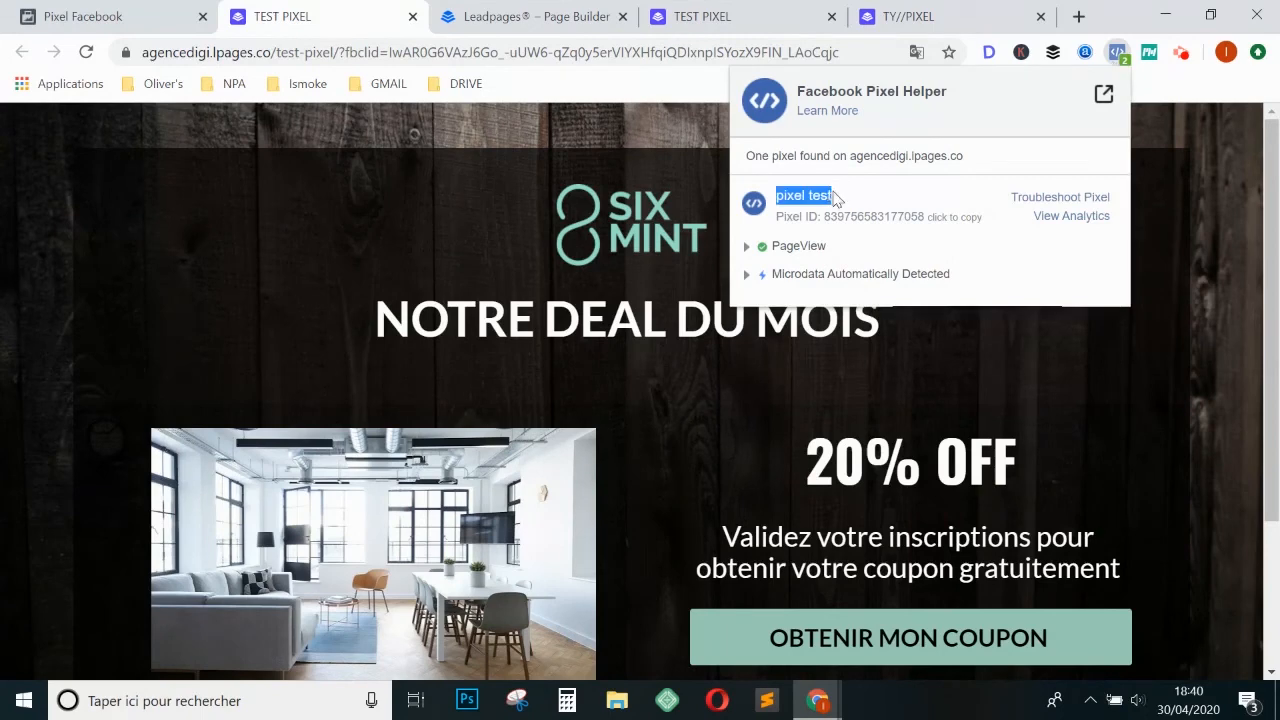
{"action": "left_click", "coordinate": [837, 200]}
{"action": "scroll", "coordinate": [765, 249], "scroll_direction": "down", "scroll_amount": 1}
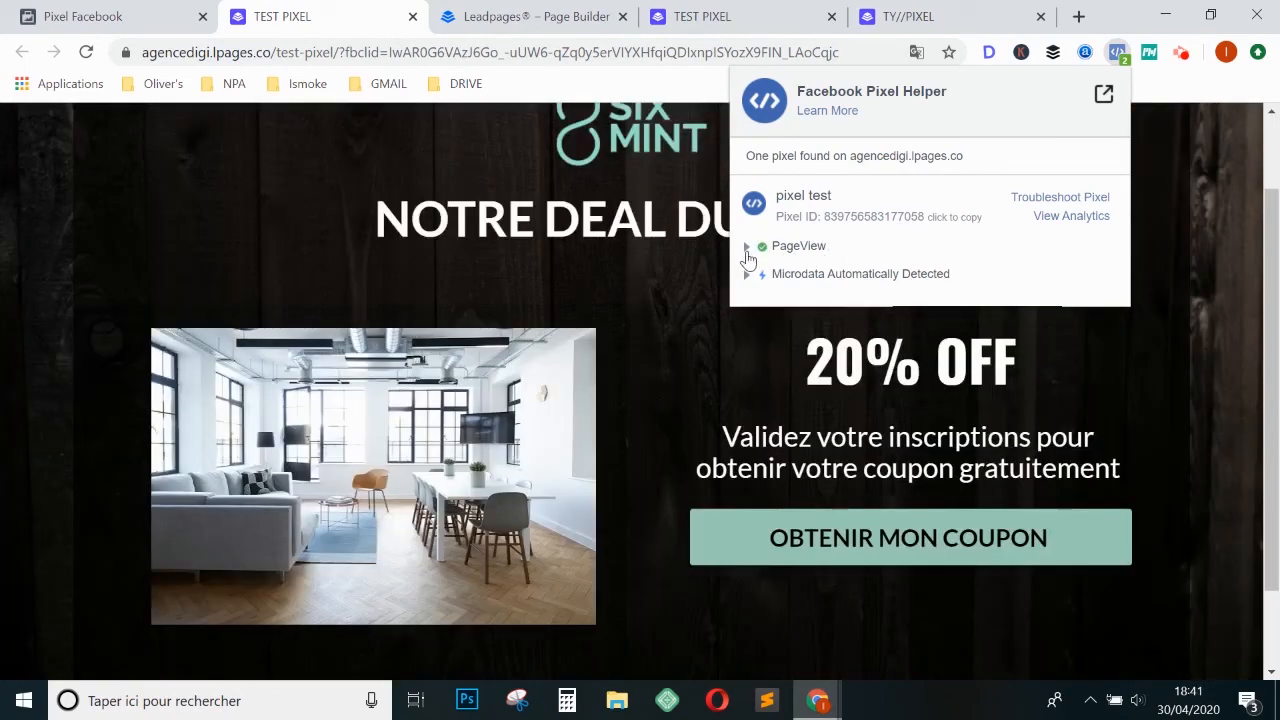
{"action": "left_click", "coordinate": [747, 250]}
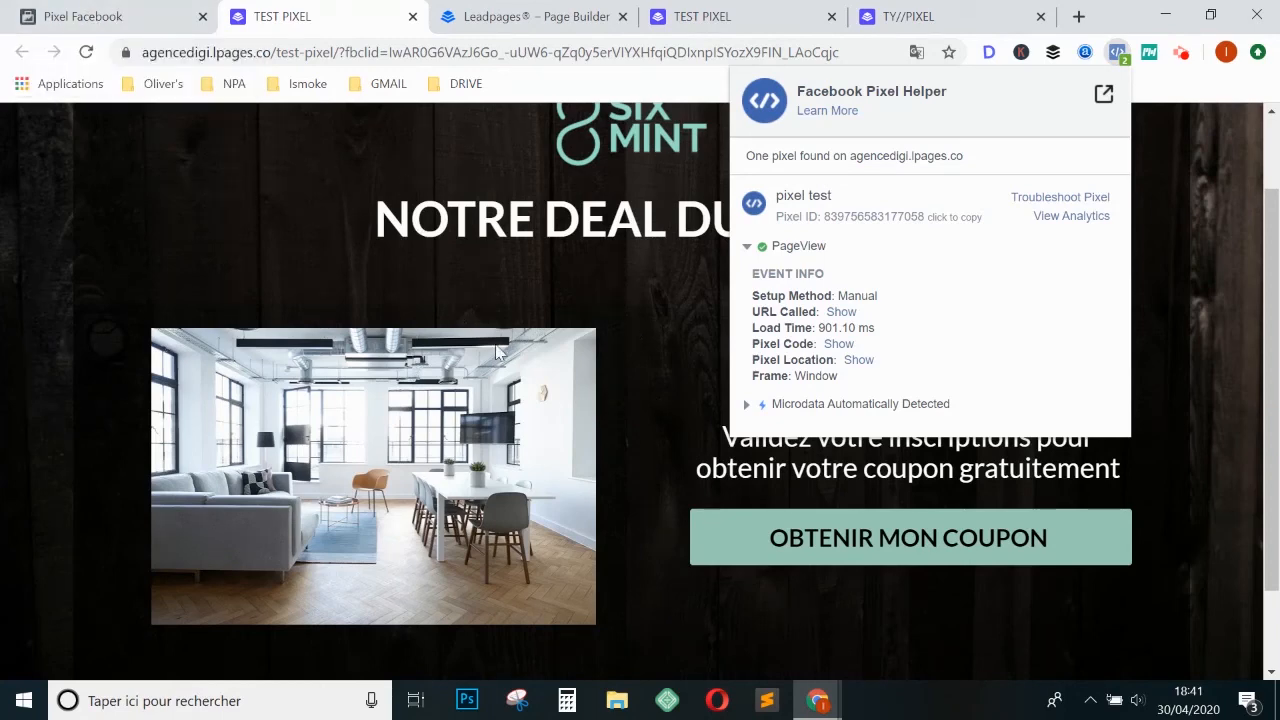
{"action": "mouse_move", "coordinate": [510, 455]}
{"action": "left_click", "coordinate": [683, 282]}
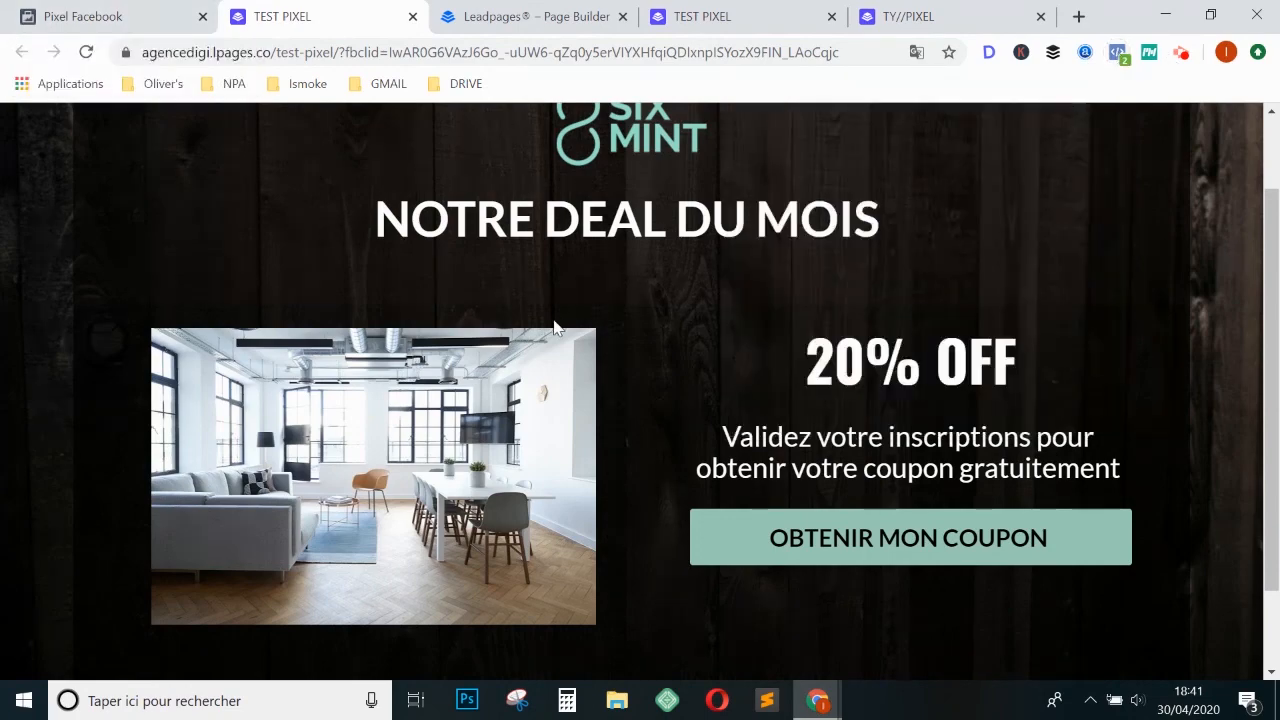
Return to the Facebook pixel installation and check the base code's activity status and the preceding setup sections.
{"action": "key", "text": "ctrl+shift+Tab"}
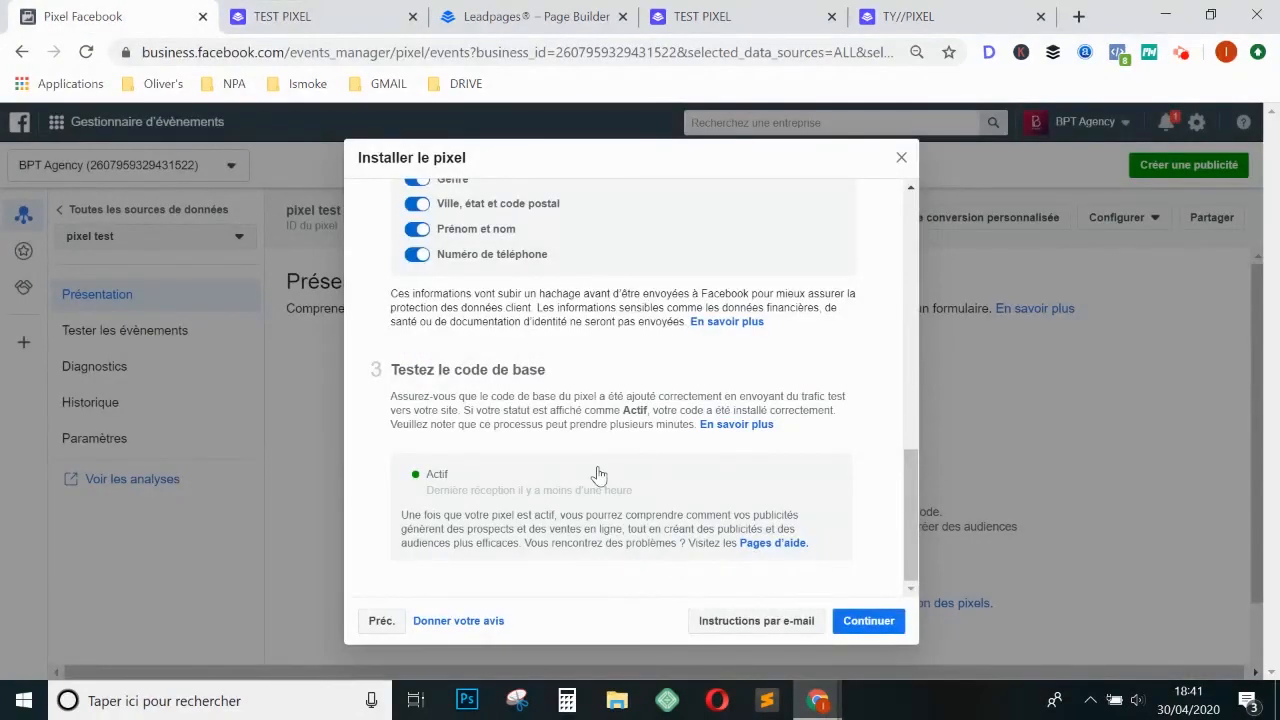
{"action": "double_click", "coordinate": [463, 473]}
{"action": "left_click", "coordinate": [691, 464]}
{"action": "scroll", "coordinate": [893, 510], "scroll_direction": "up", "scroll_amount": 5}
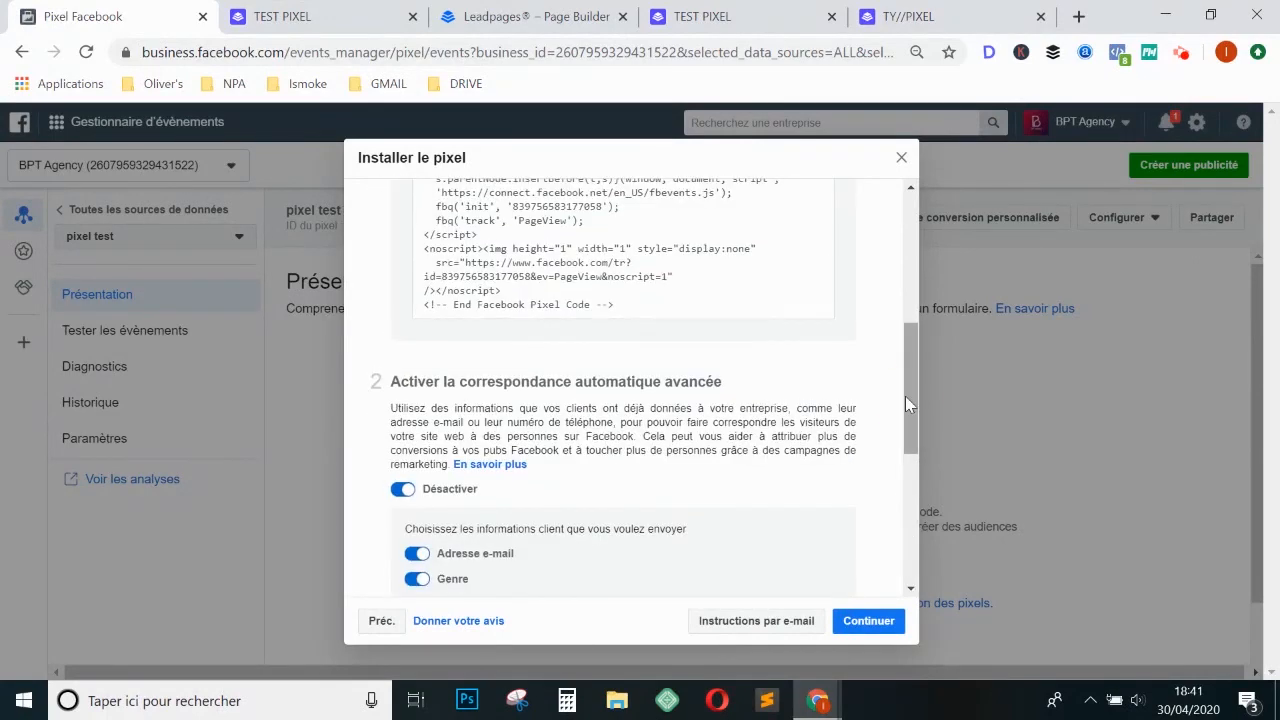
Continue from the base code installation to the event code stage and close the event creation dialog.
{"action": "left_click_drag", "start_coordinate": [905, 396], "coordinate": [888, 557]}
{"action": "left_click", "coordinate": [868, 620]}
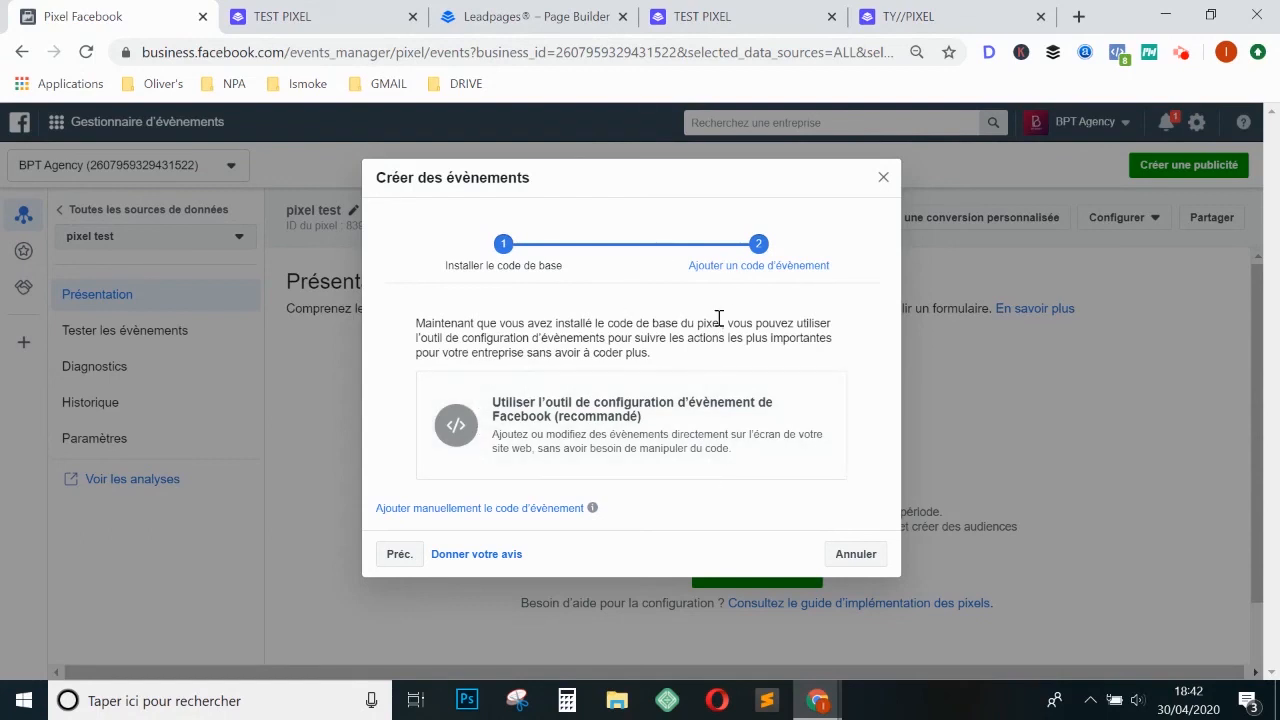
{"action": "left_click", "coordinate": [881, 188]}
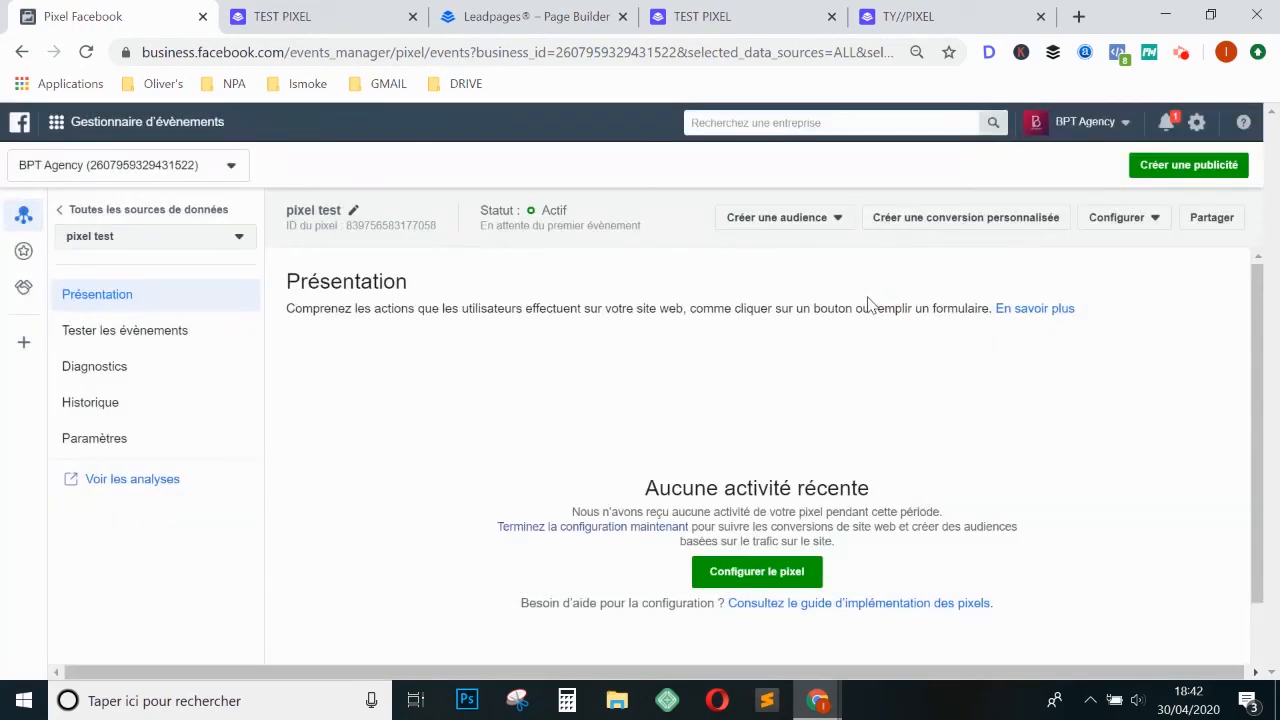
Look at the audience creation options on the pixel test overview and close them without choosing one.
{"action": "left_click", "coordinate": [830, 217]}
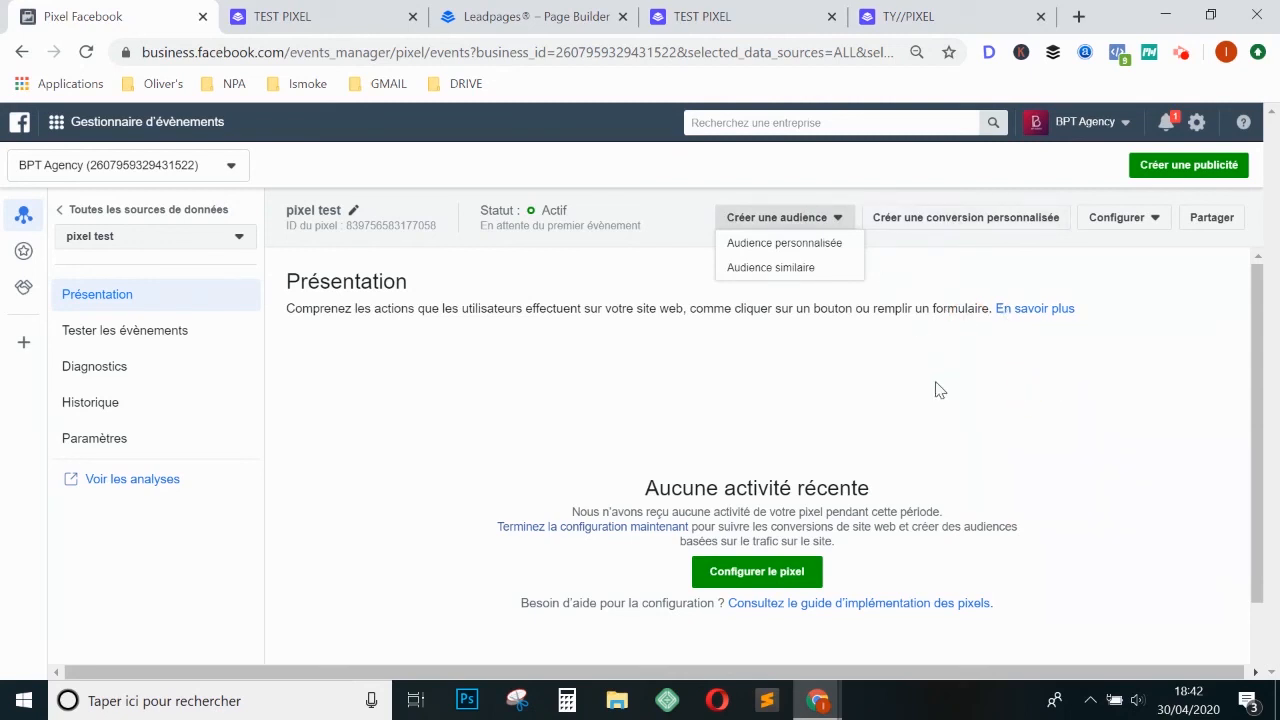
{"action": "left_click", "coordinate": [949, 416]}
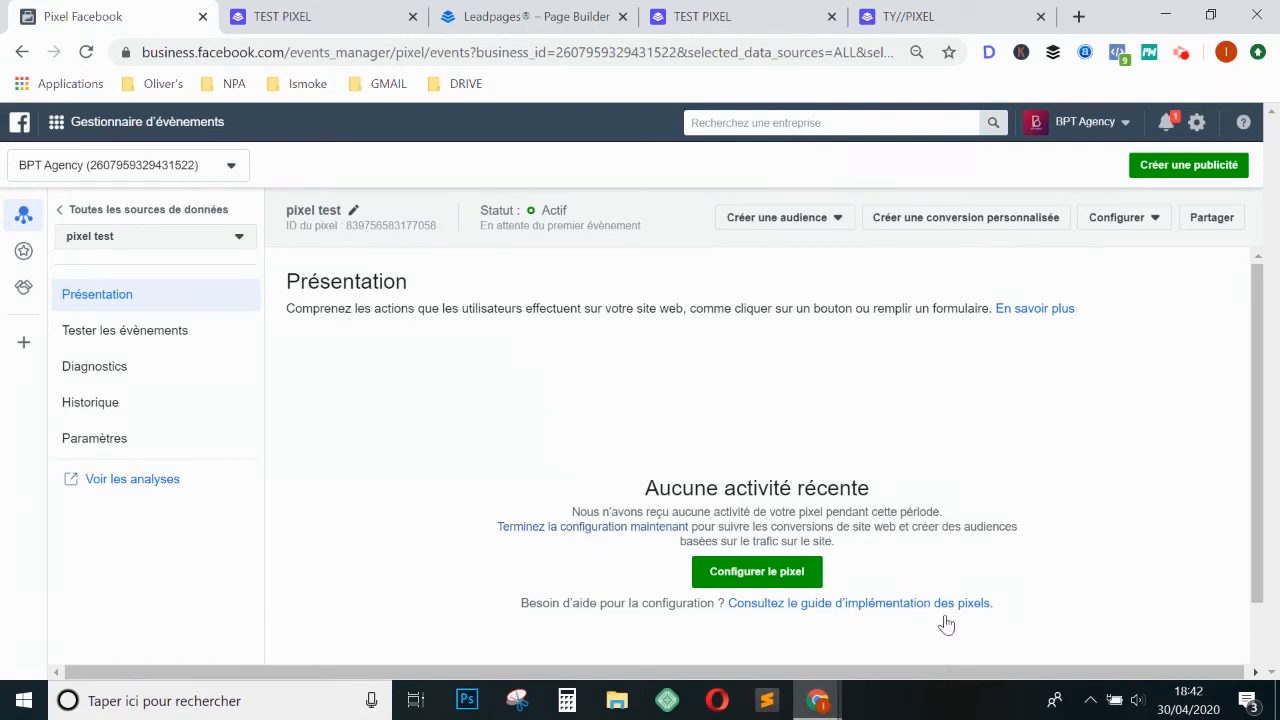
{"action": "left_click_drag", "start_coordinate": [926, 680], "coordinate": [970, 686]}
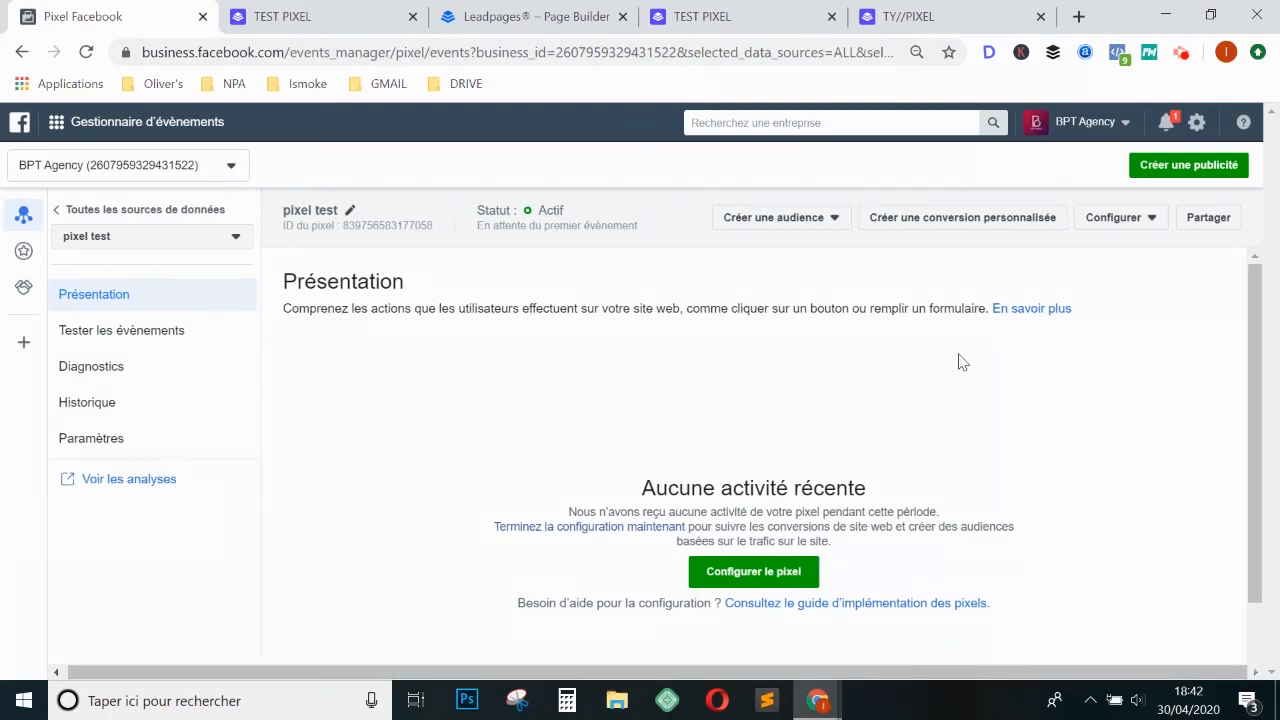